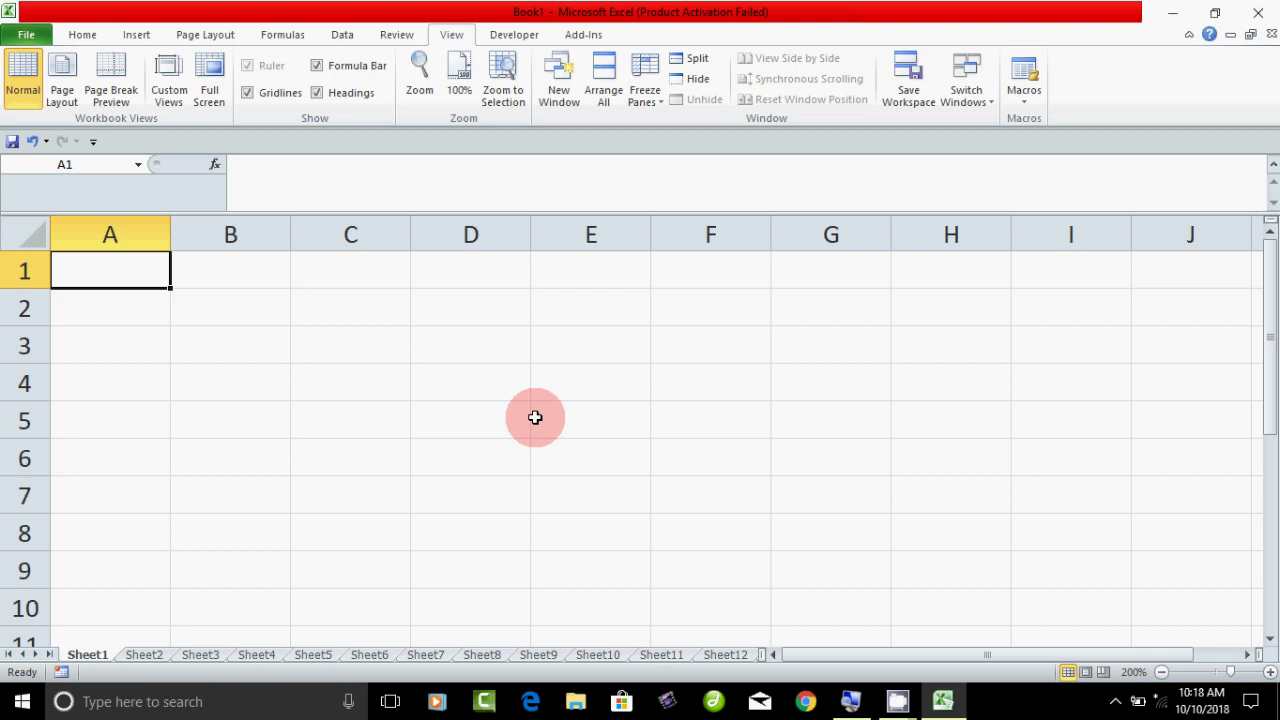
# Step: Show the Data tab's sort, subtotal and outline commands while the sheet is still empty
pyautogui.click(338, 36)
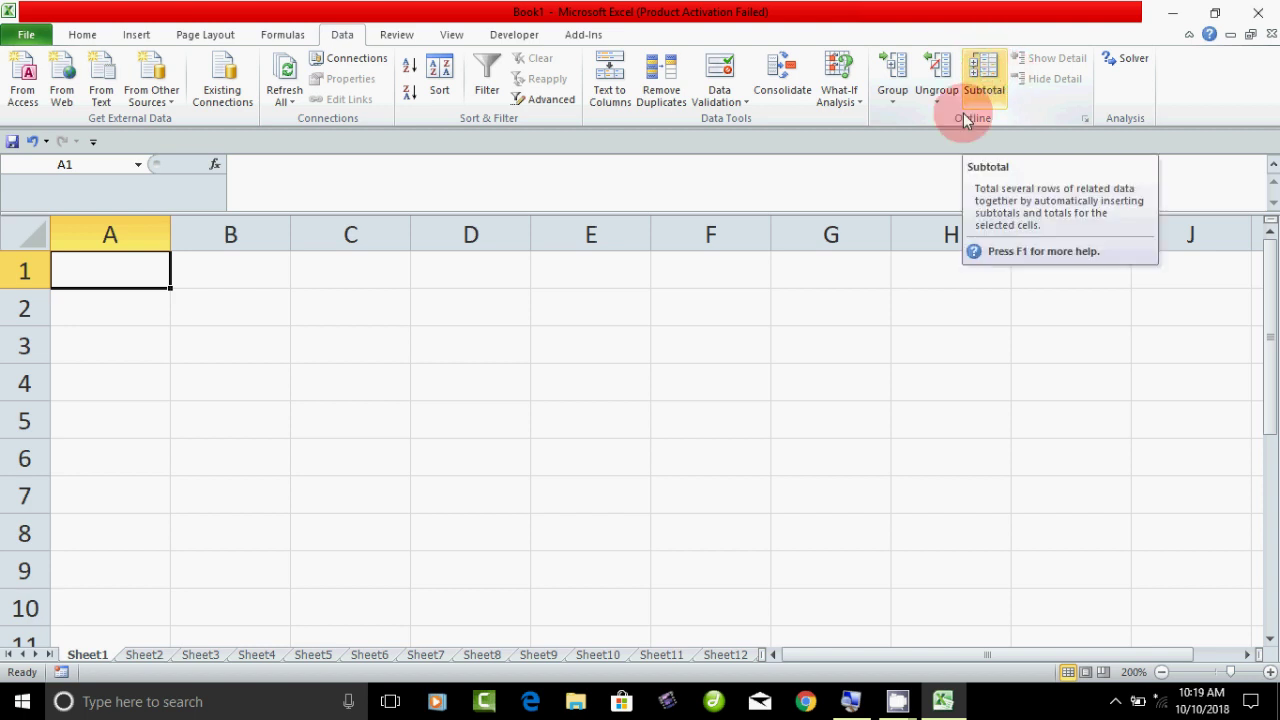
pyautogui.click(229, 420)
pyautogui.click(138, 272)
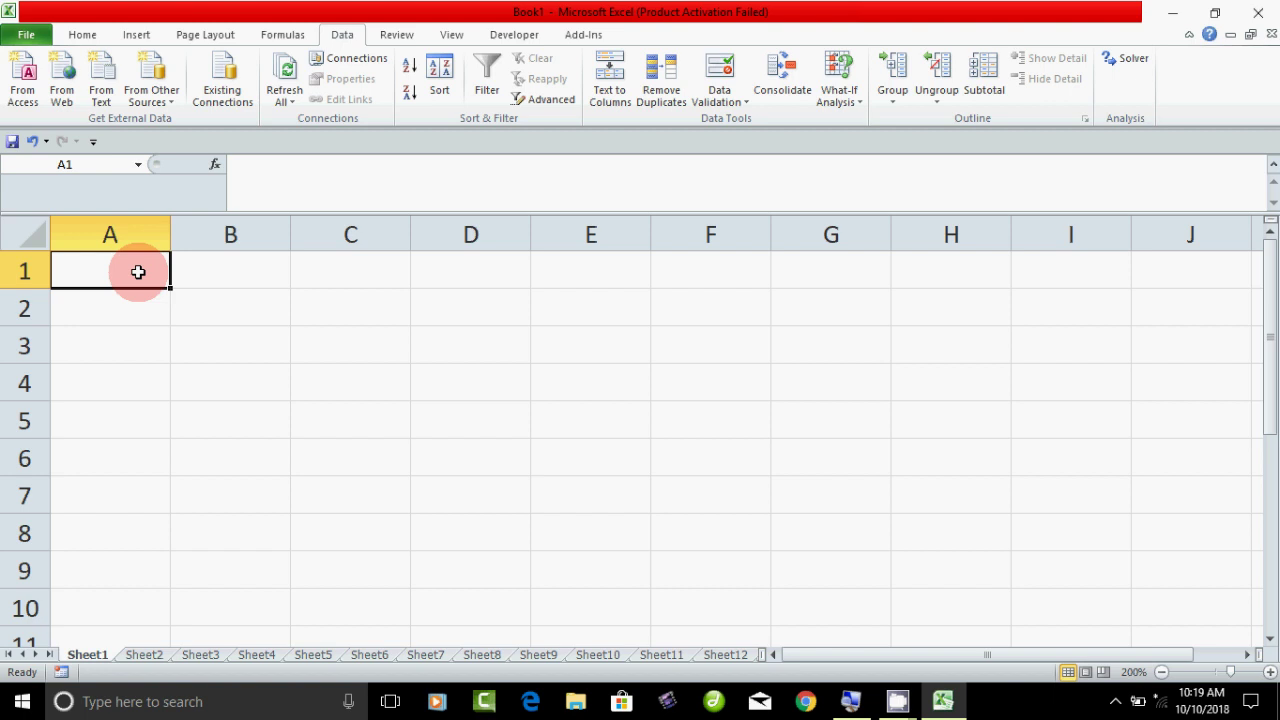
# Step: Enter the title 'Sales Report for Marketing Person' in A1 and select A1:D1
pyautogui.click(115, 455)
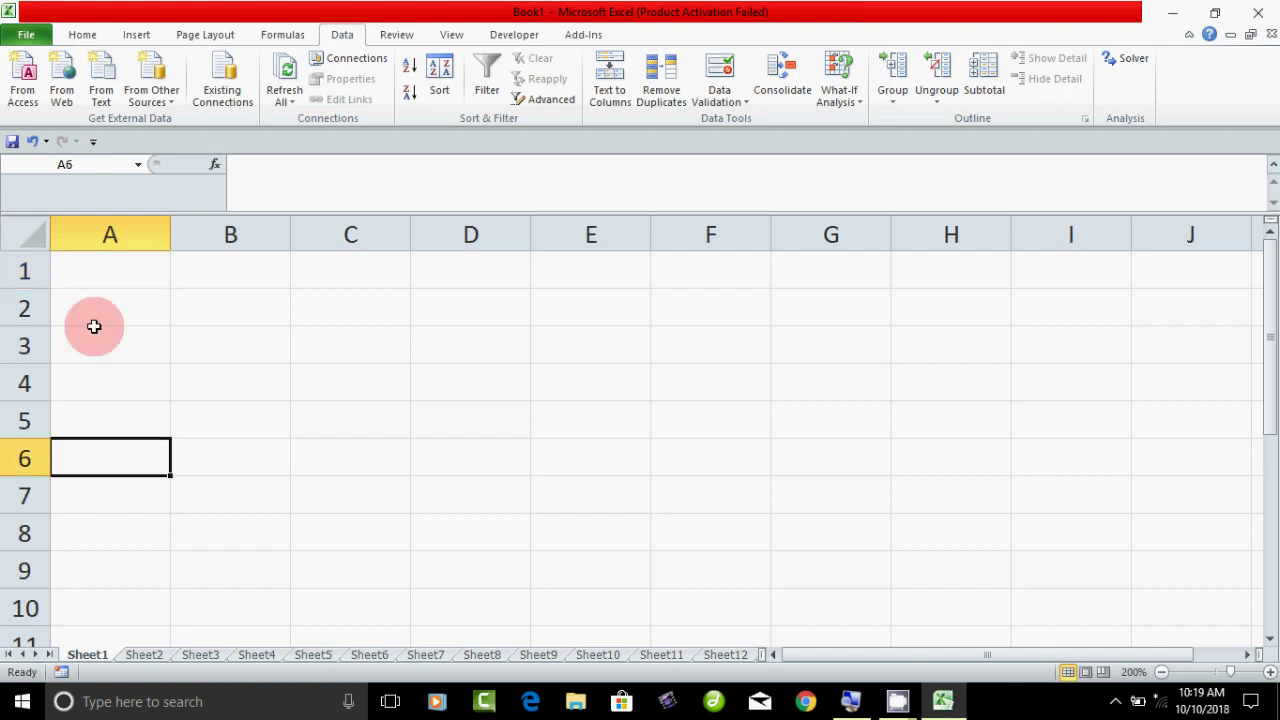
pyautogui.moveTo(97, 268); pyautogui.dragTo(582, 263)
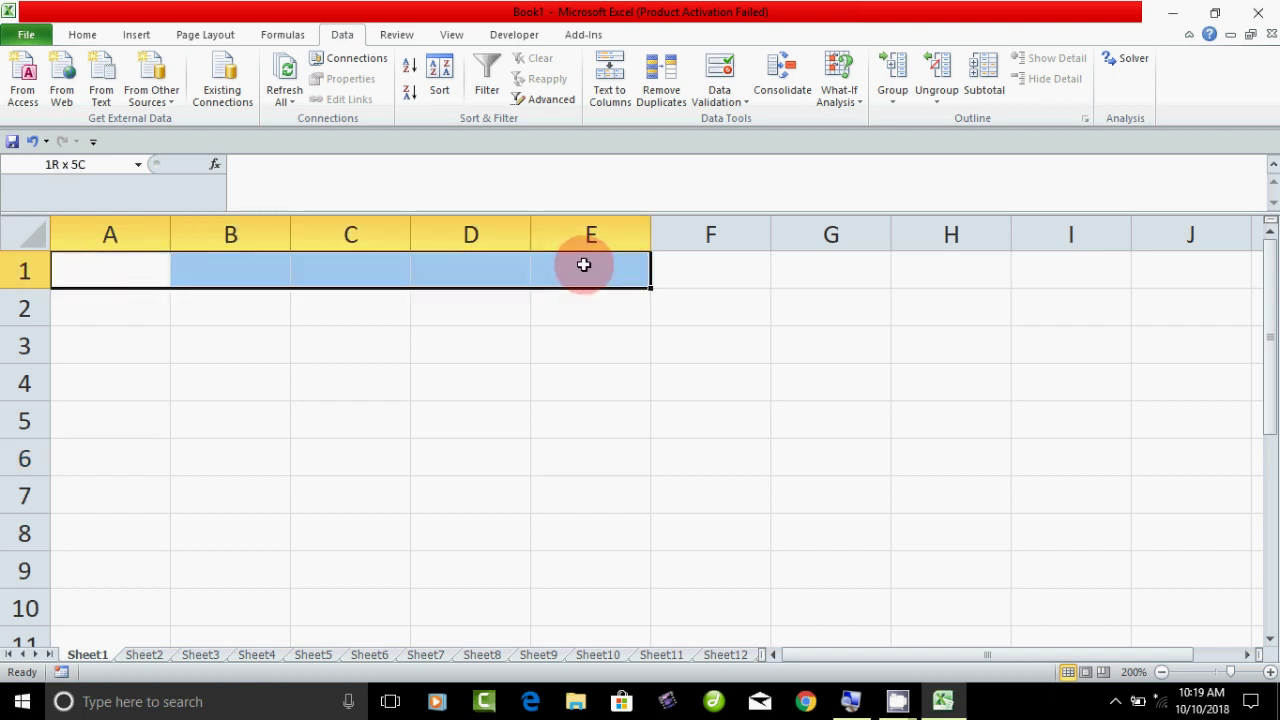
pyautogui.click(257, 391)
pyautogui.click(118, 266)
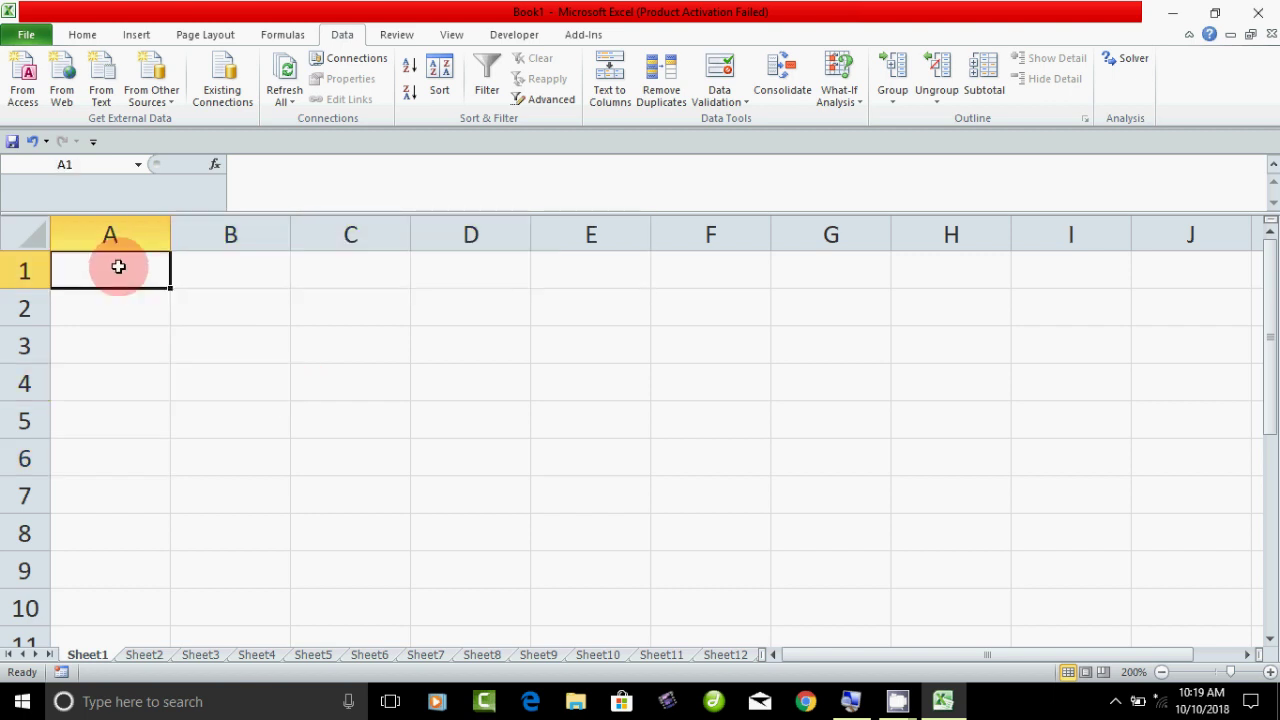
pyautogui.write('Sales Report for Marketing Person')
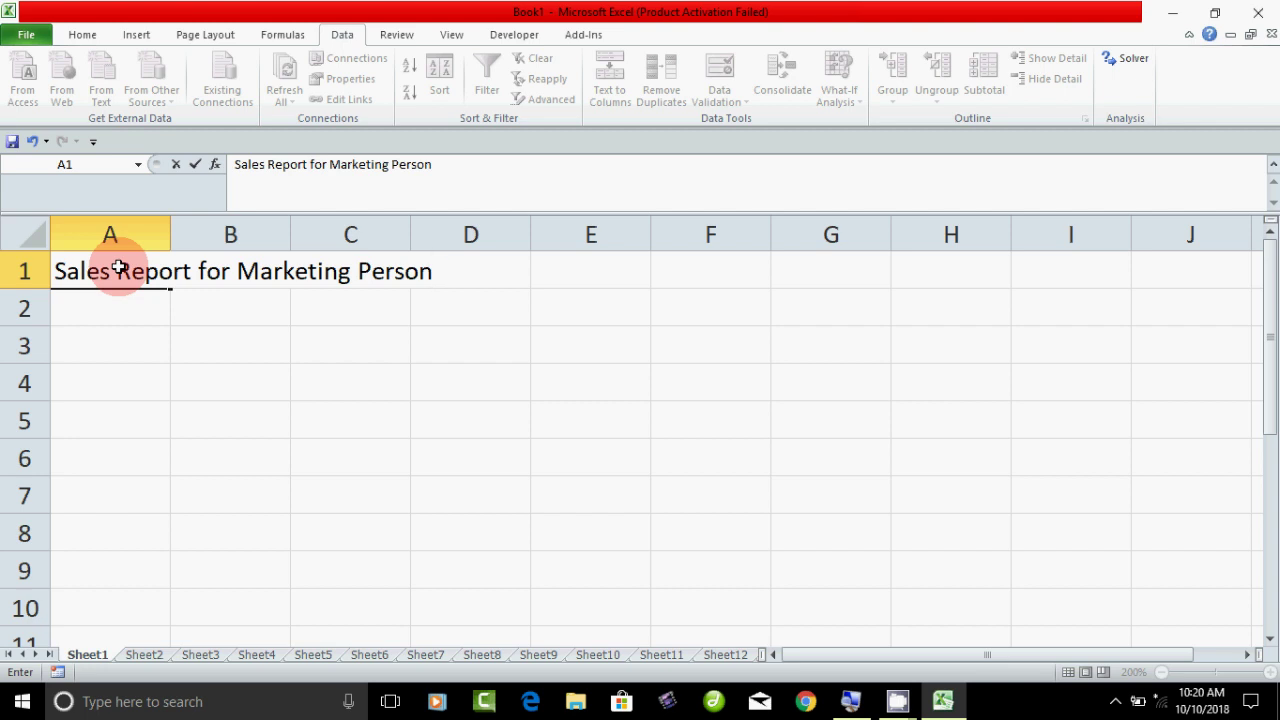
pyautogui.click(112, 450)
pyautogui.click(108, 272)
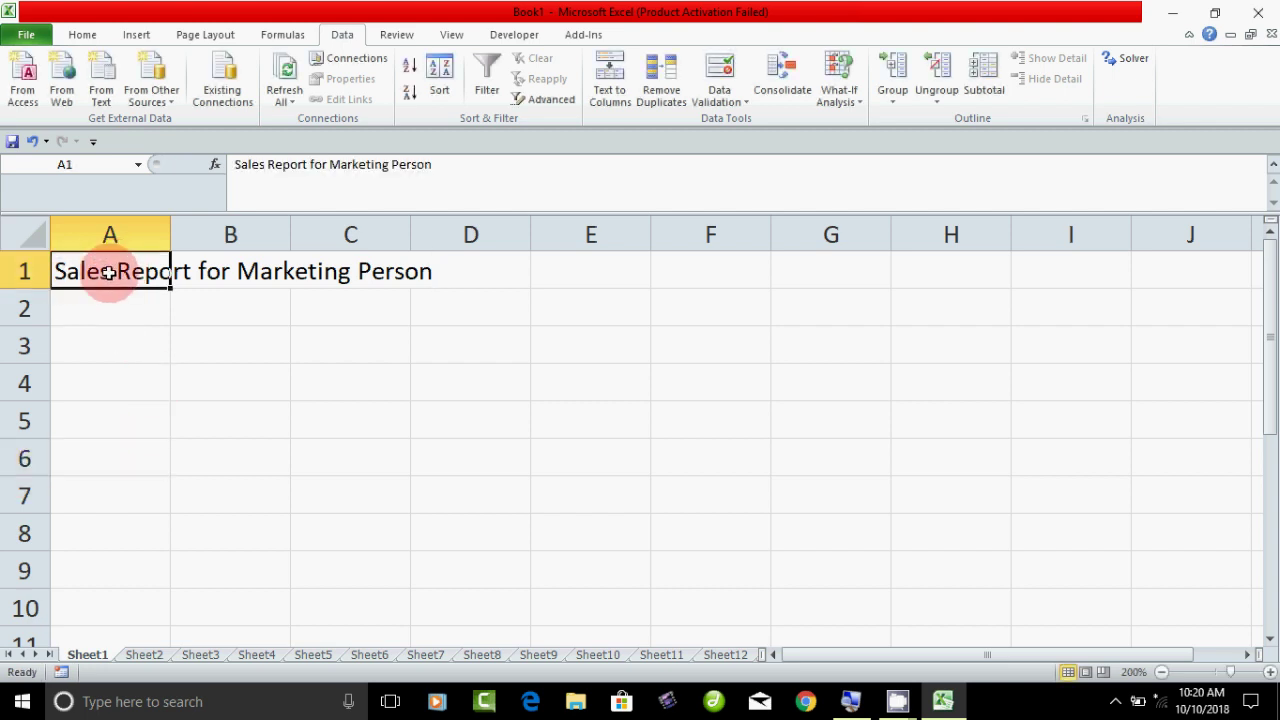
pyautogui.moveTo(108, 272); pyautogui.dragTo(420, 271)
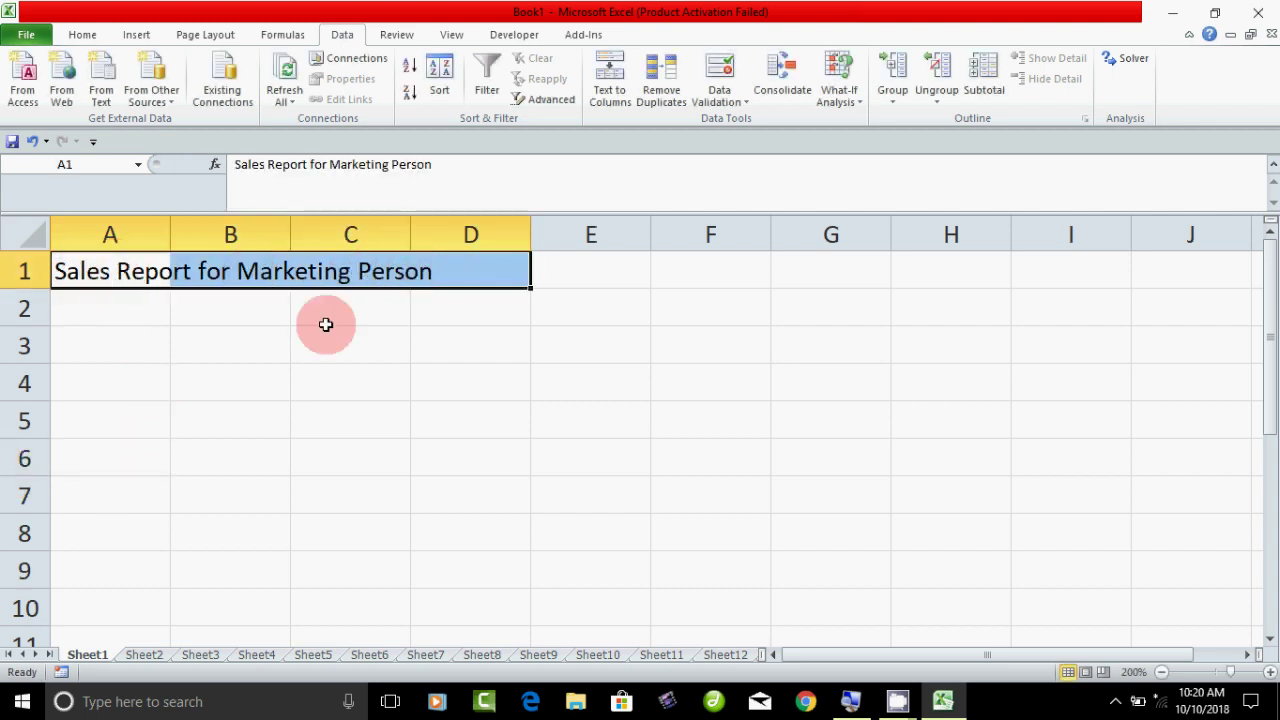
# Step: Merge and centre the title across A1:D1 at size 20, widening column D
pyautogui.click(86, 40)
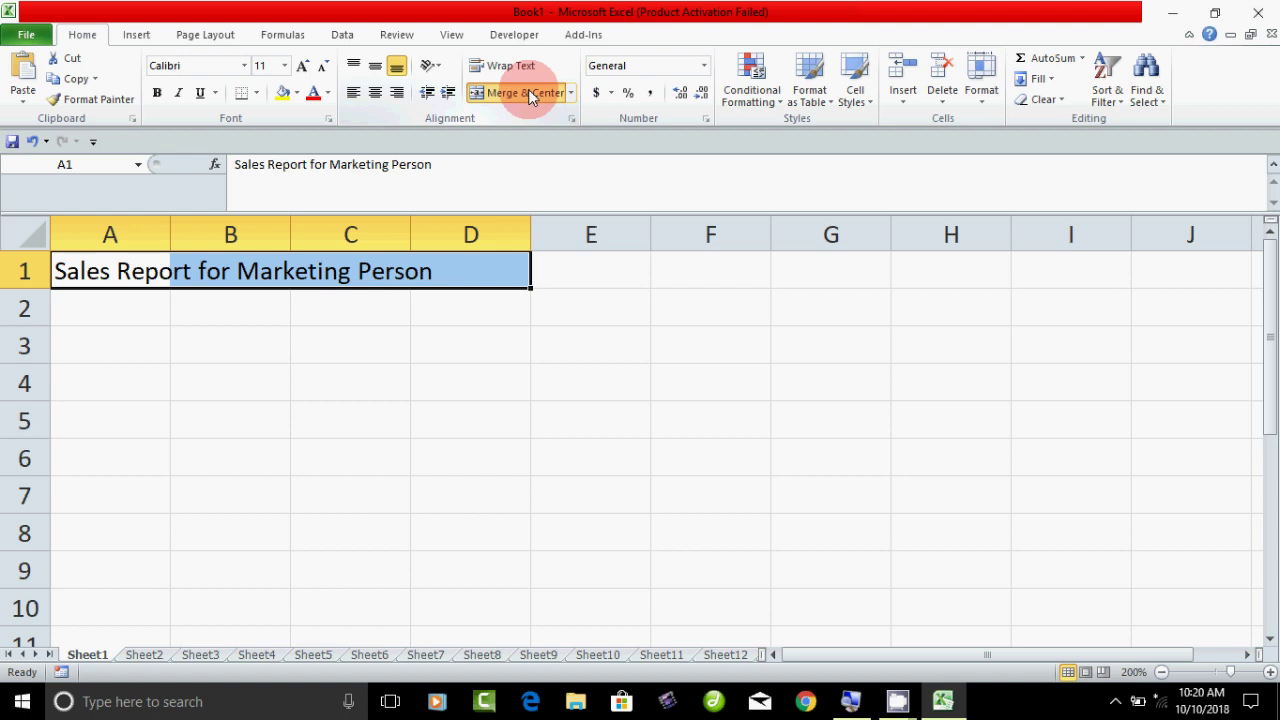
pyautogui.click(528, 90)
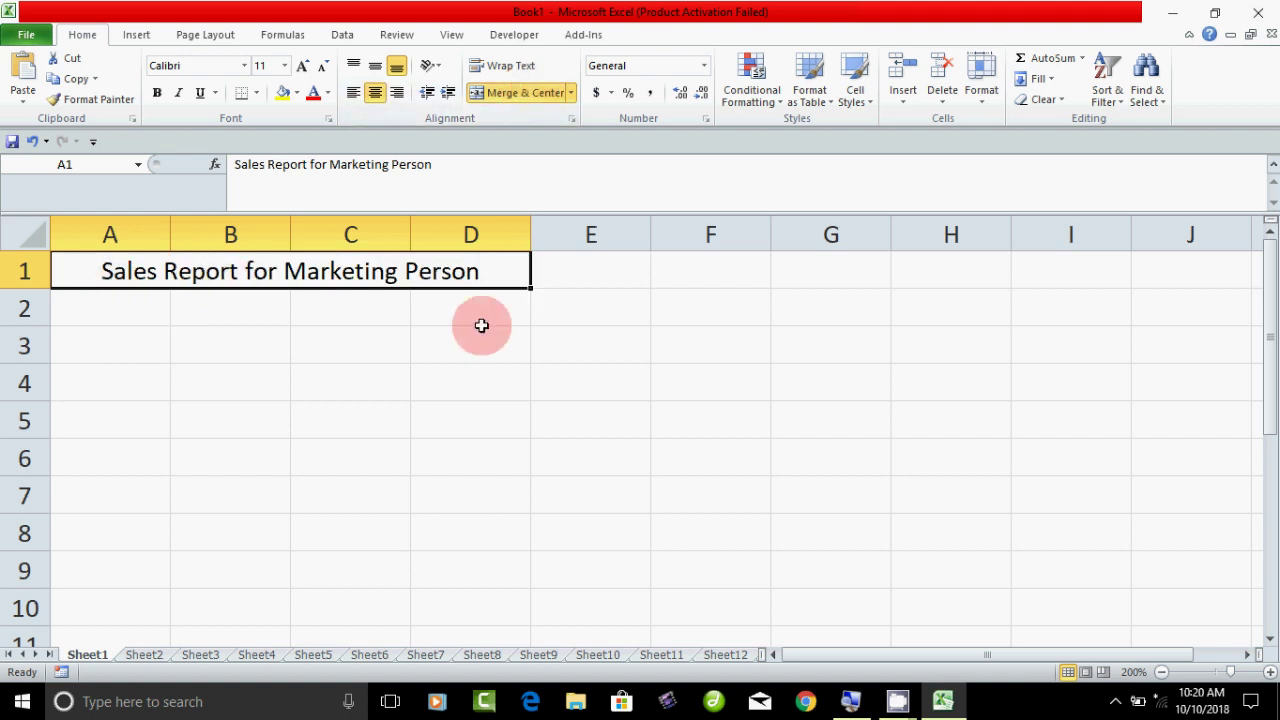
pyautogui.click(284, 65)
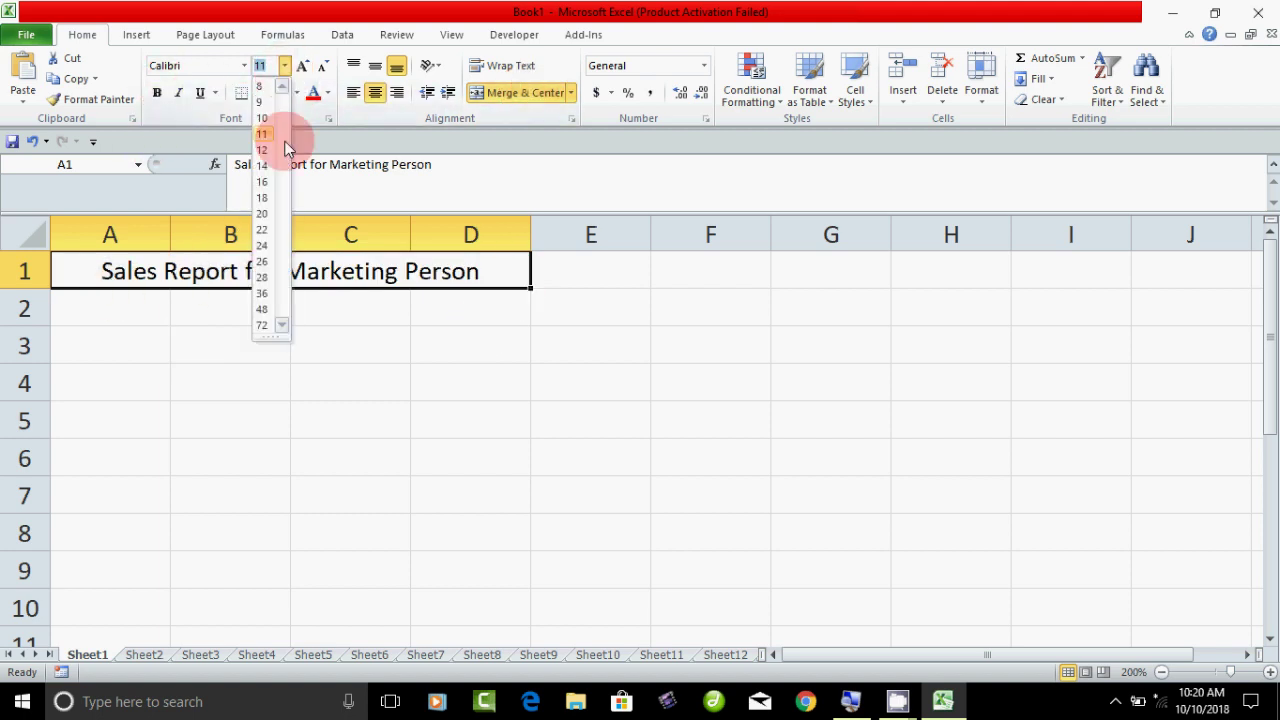
pyautogui.click(264, 216)
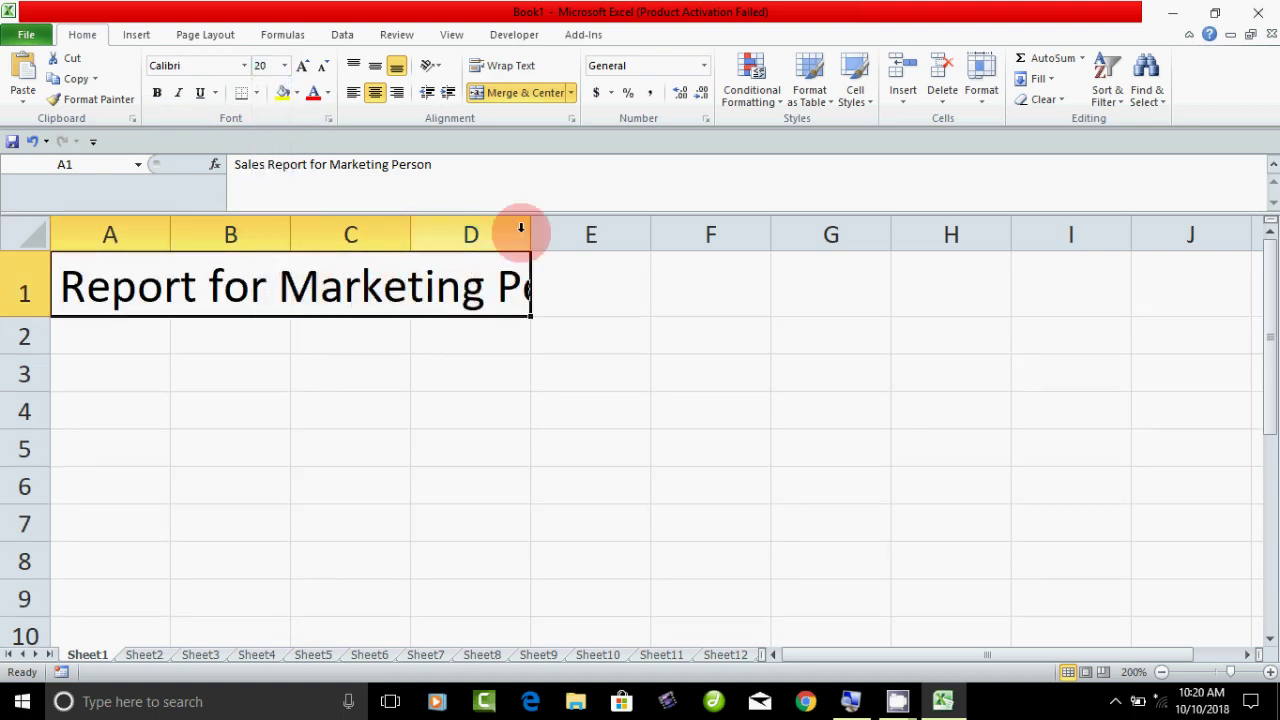
pyautogui.moveTo(531, 232); pyautogui.dragTo(760, 256)
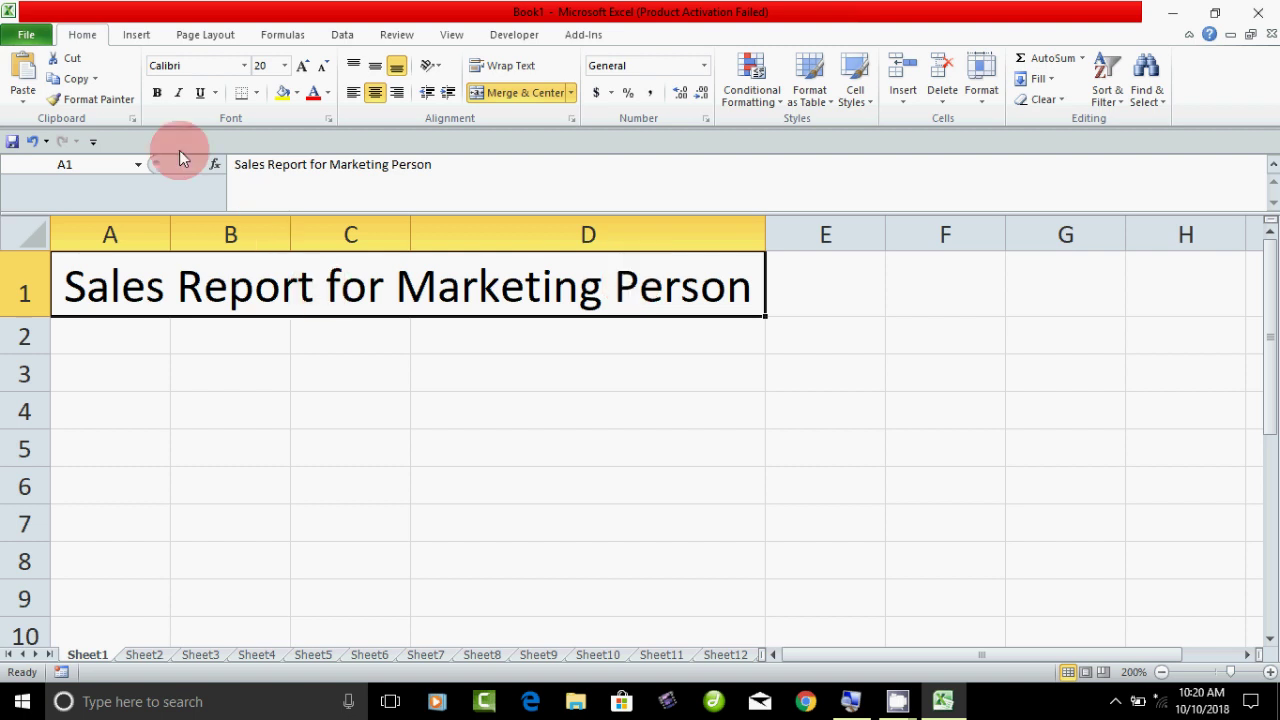
# Step: Make the title bold red text on a yellow fill
pyautogui.click(282, 92)
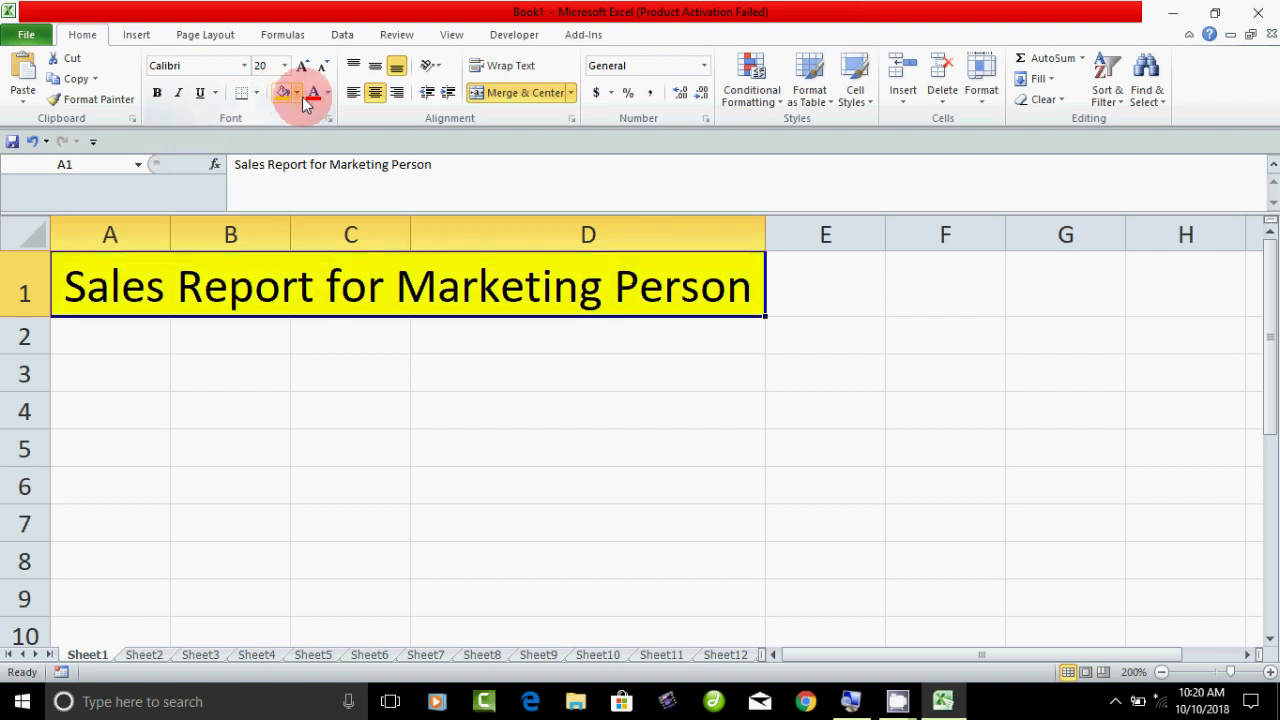
pyautogui.click(312, 93)
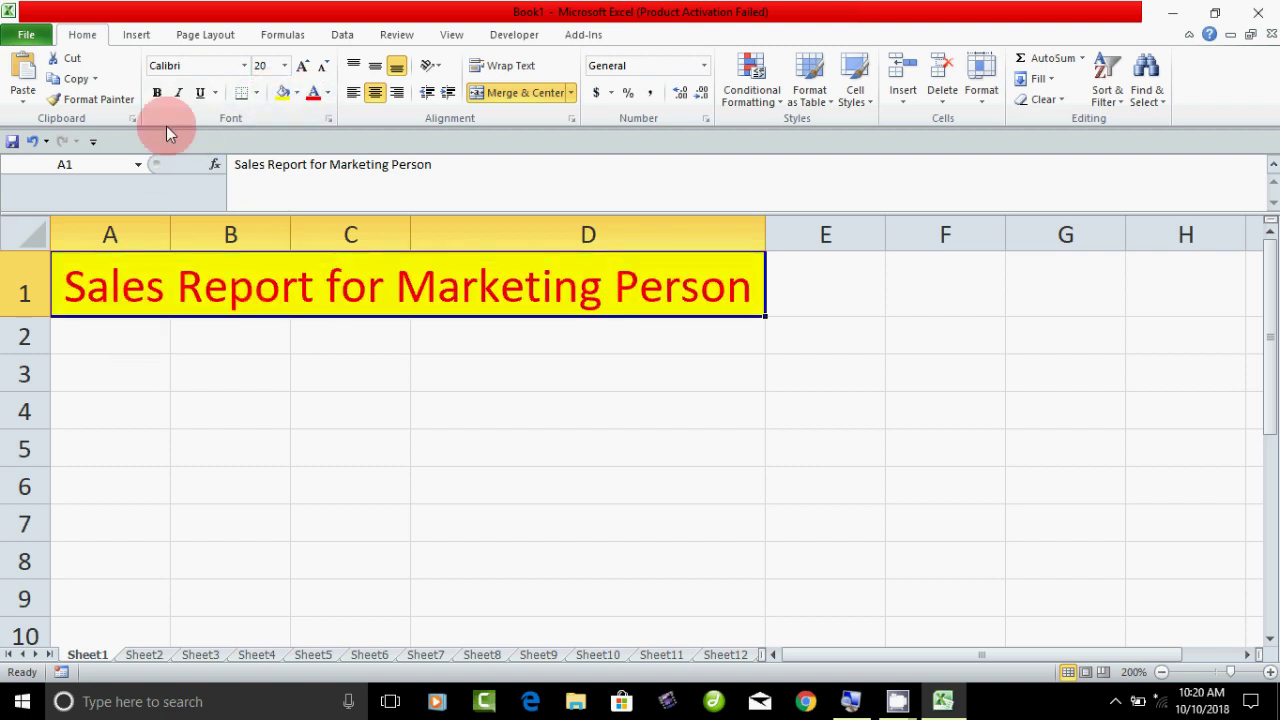
pyautogui.click(157, 92)
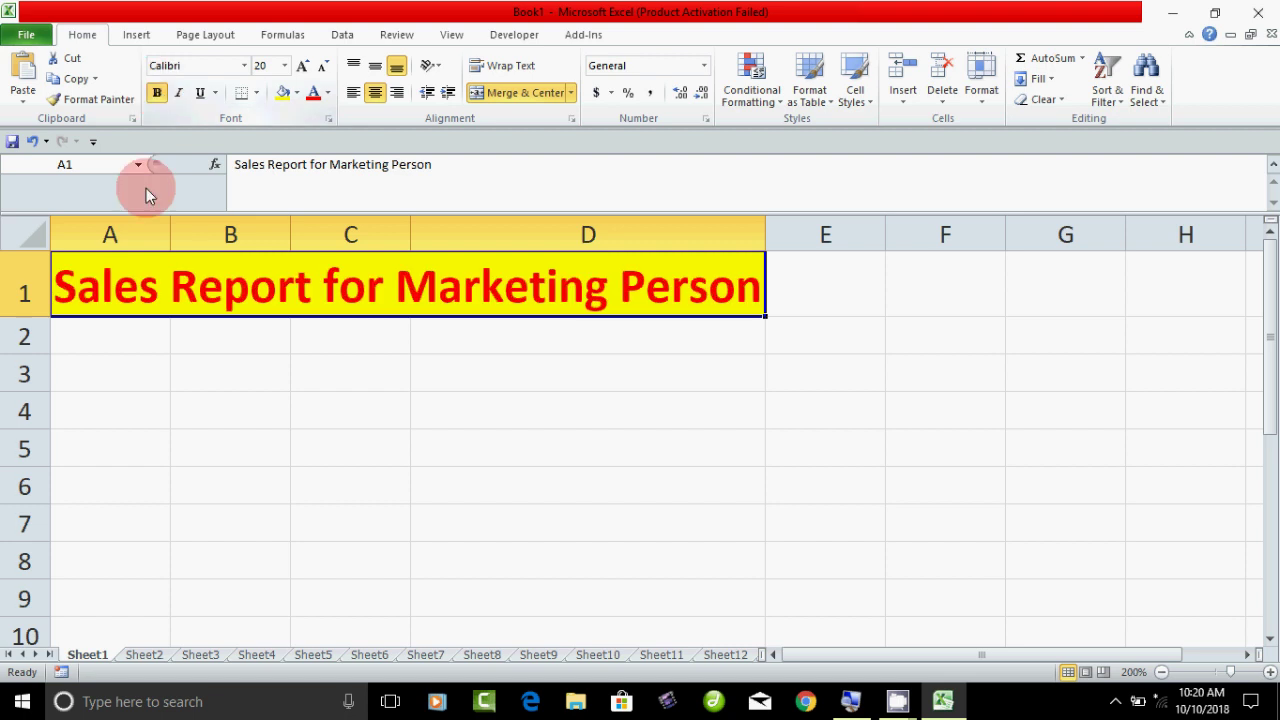
# Step: Type headers Marketing Person, Month and Sales in A2:C2, widening column A
pyautogui.click(127, 341)
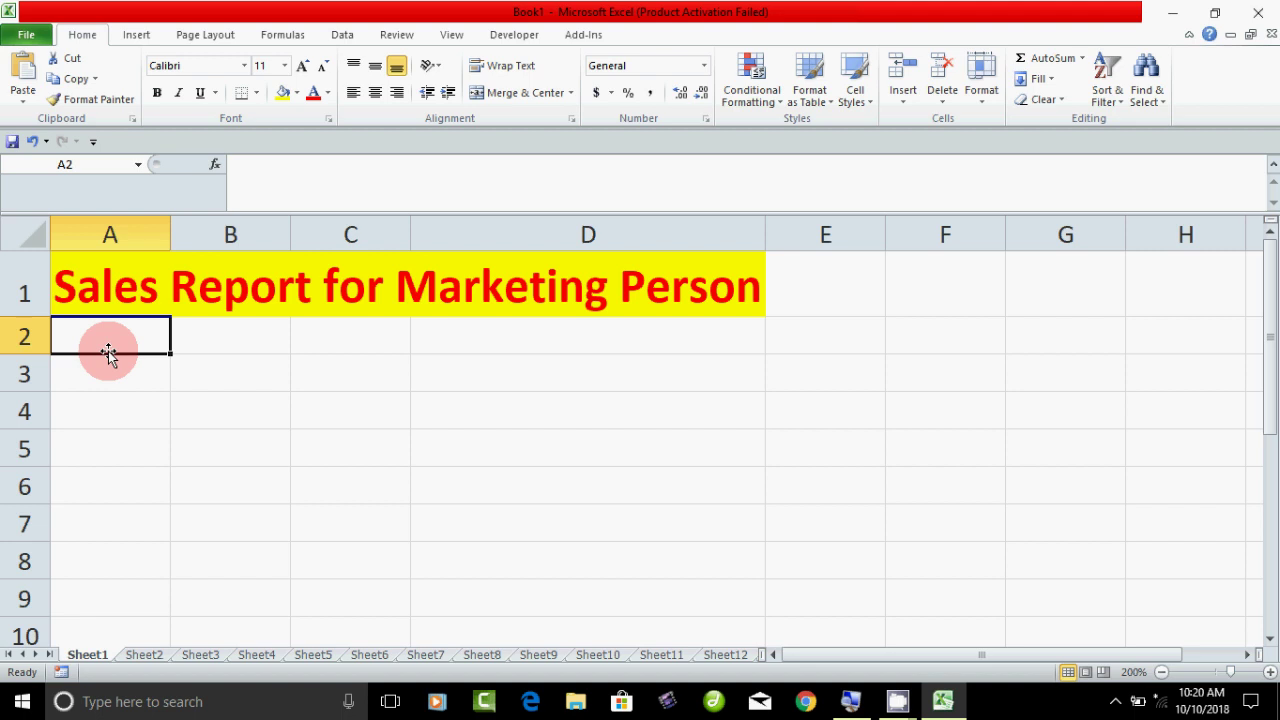
pyautogui.write('Marketing Person')
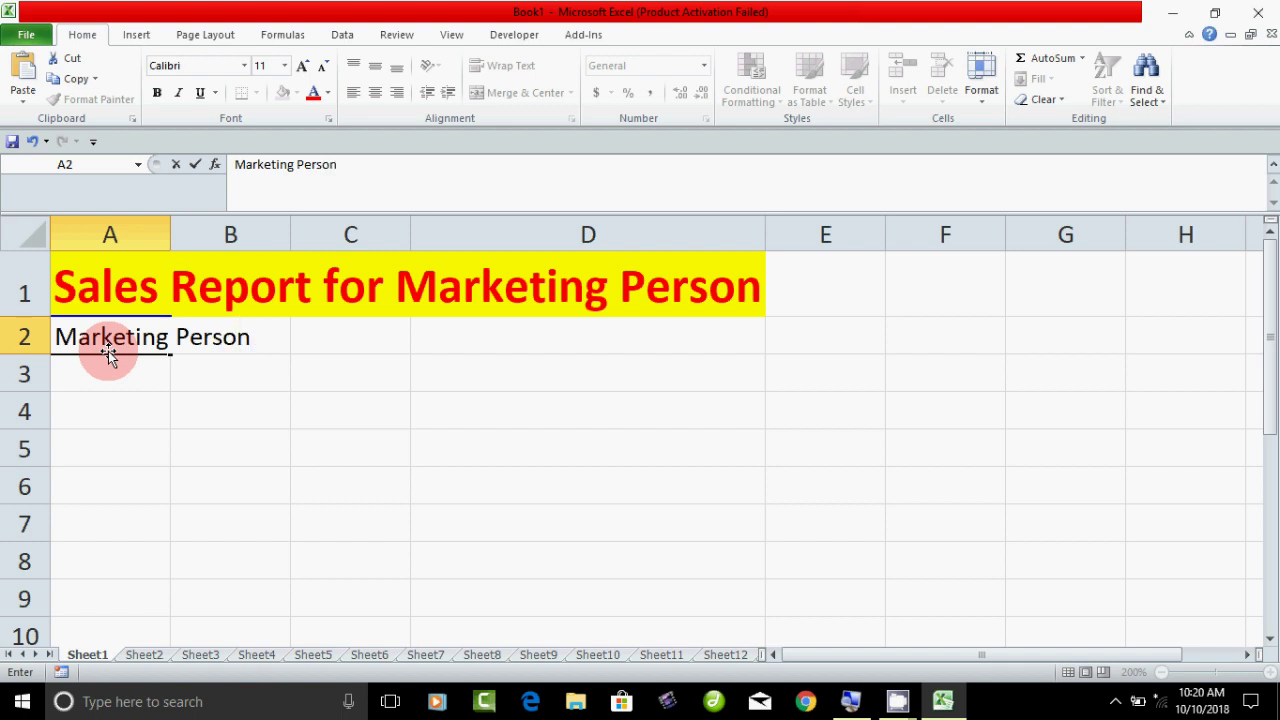
pyautogui.click(160, 458)
pyautogui.moveTo(170, 234); pyautogui.dragTo(246, 277)
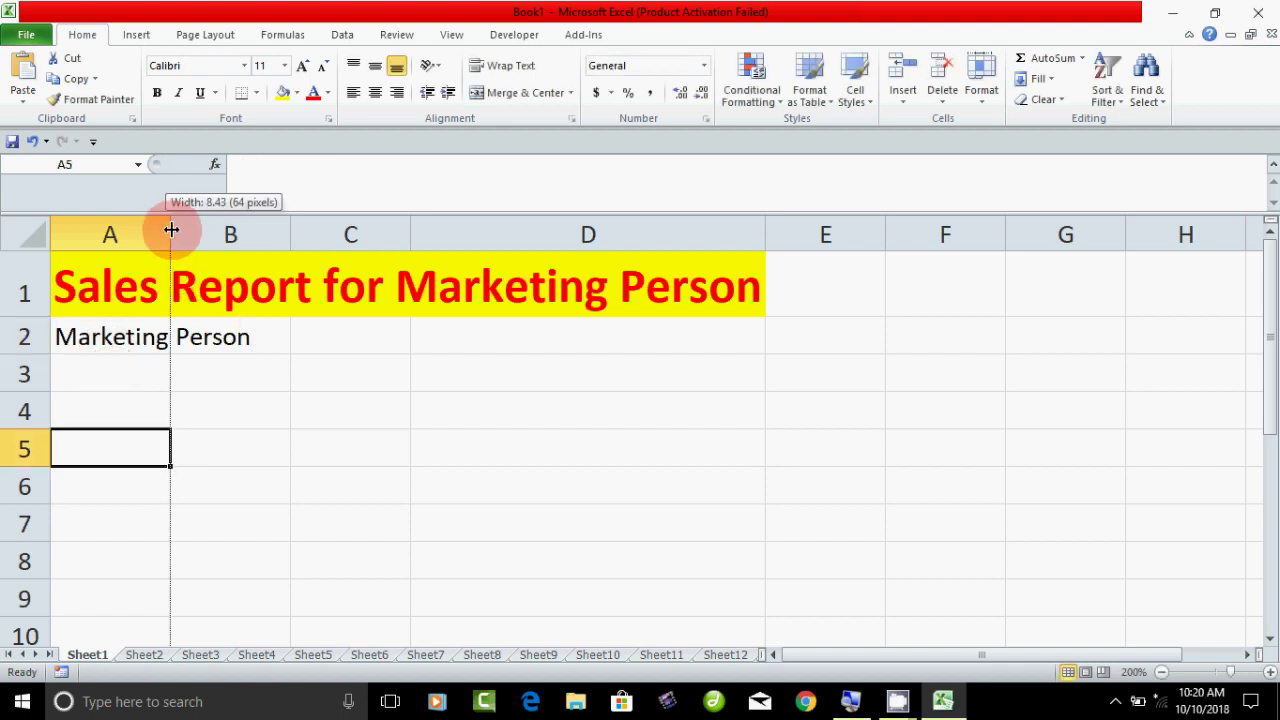
pyautogui.click(335, 340)
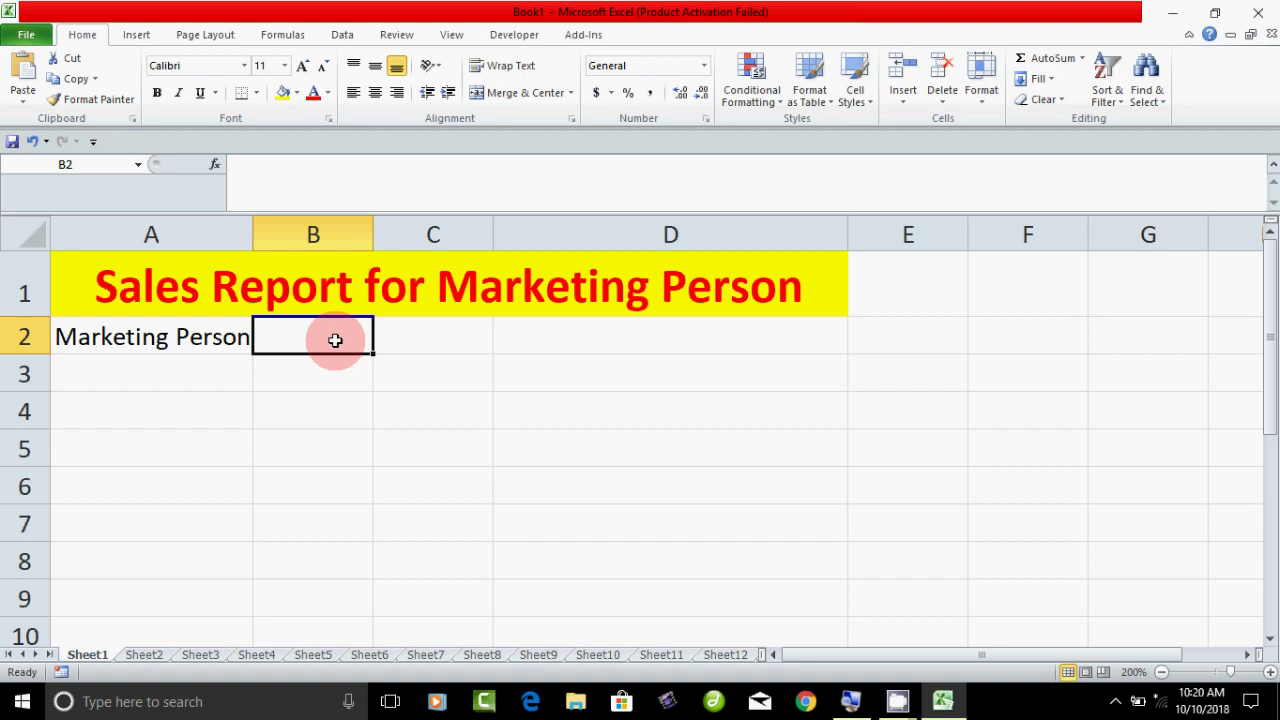
pyautogui.write('Month')
pyautogui.press('Tab')
pyautogui.write('Sales')
pyautogui.press('BackSpace')
pyautogui.write('es')
pyautogui.press('Return')
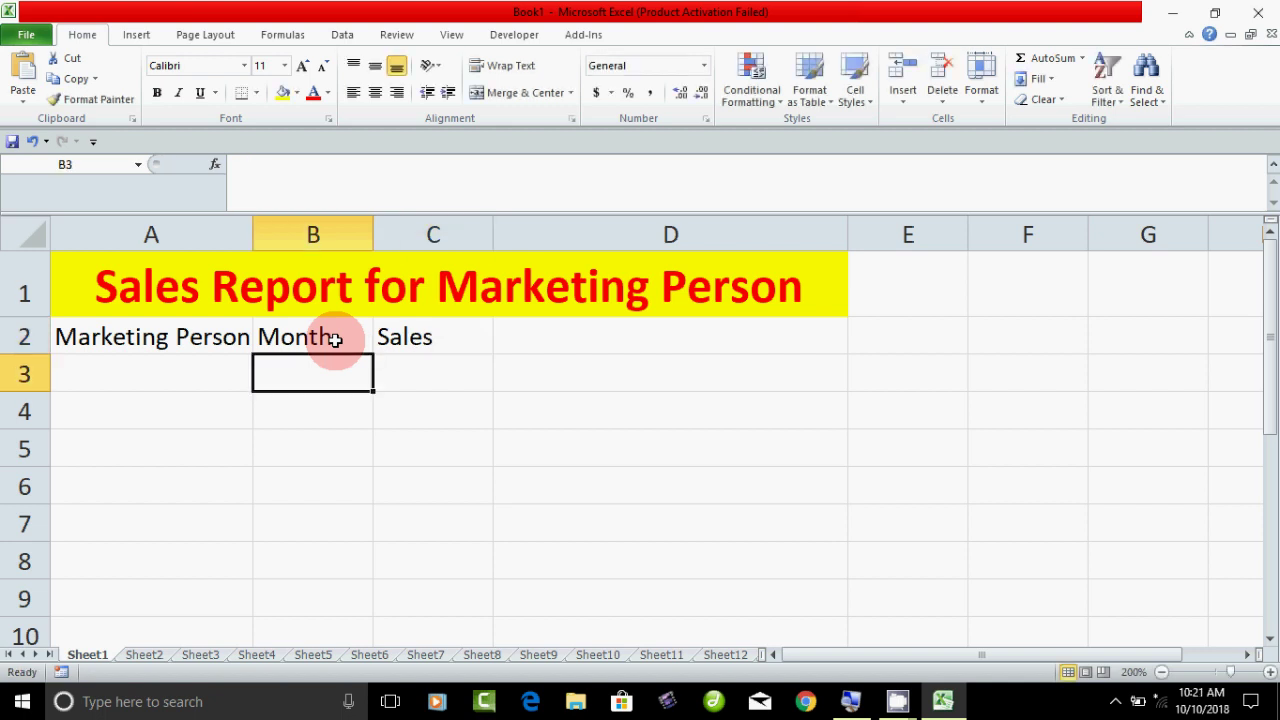
# Step: Make the headers in A2:C2 bold and centred
pyautogui.moveTo(177, 343); pyautogui.dragTo(436, 344)
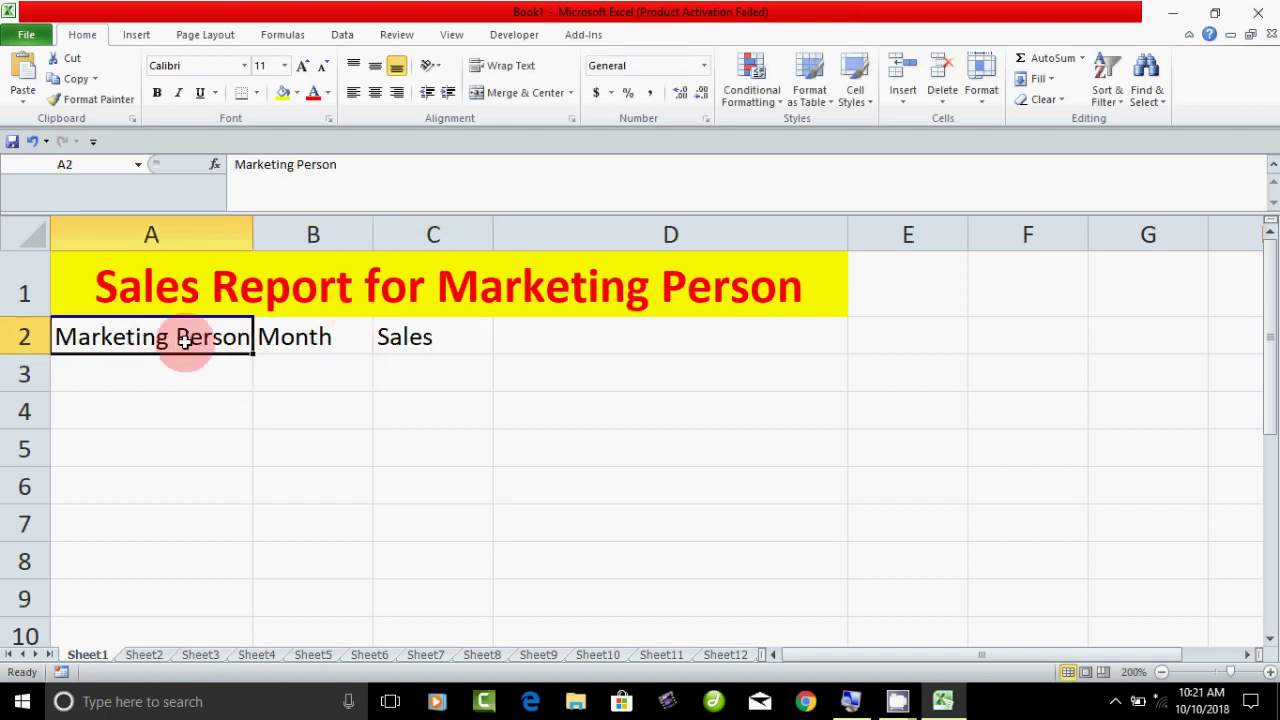
pyautogui.click(157, 92)
pyautogui.click(375, 92)
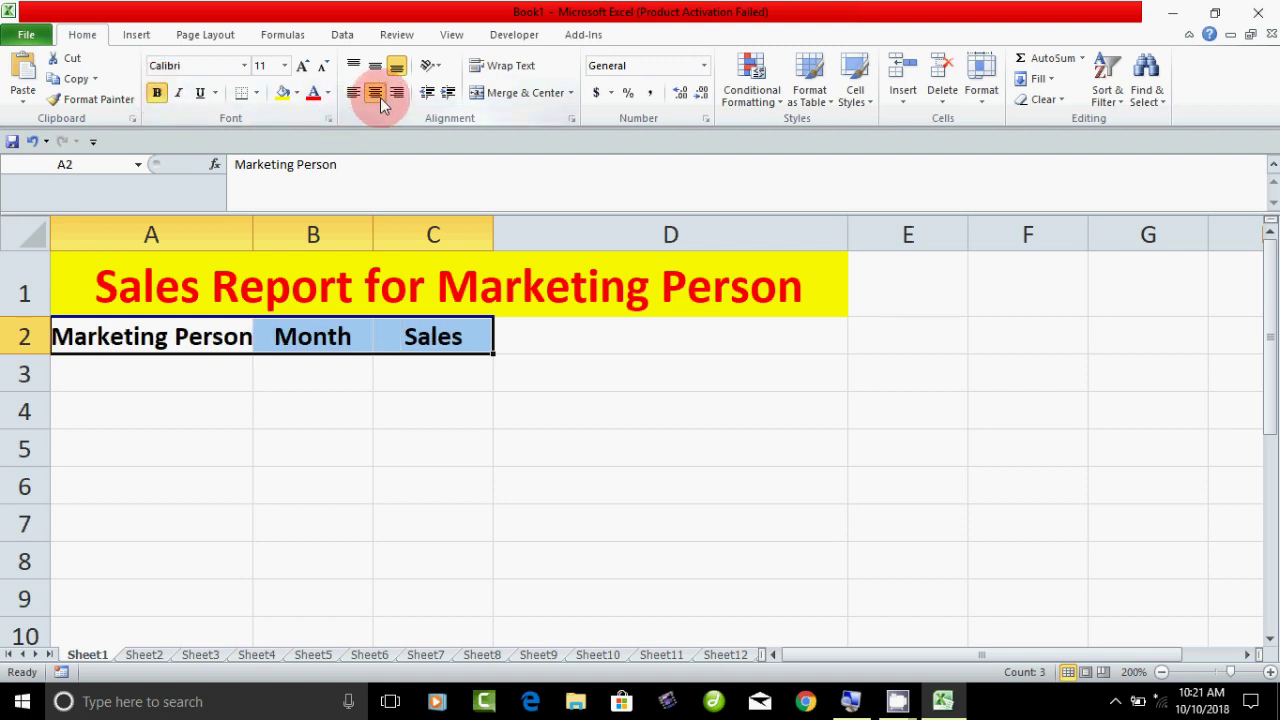
# Step: Select cells in columns A and B below the headers, ending on the first data row
pyautogui.click(274, 536)
pyautogui.click(143, 337)
pyautogui.click(137, 374)
pyautogui.click(136, 410)
pyautogui.click(129, 448)
pyautogui.click(125, 488)
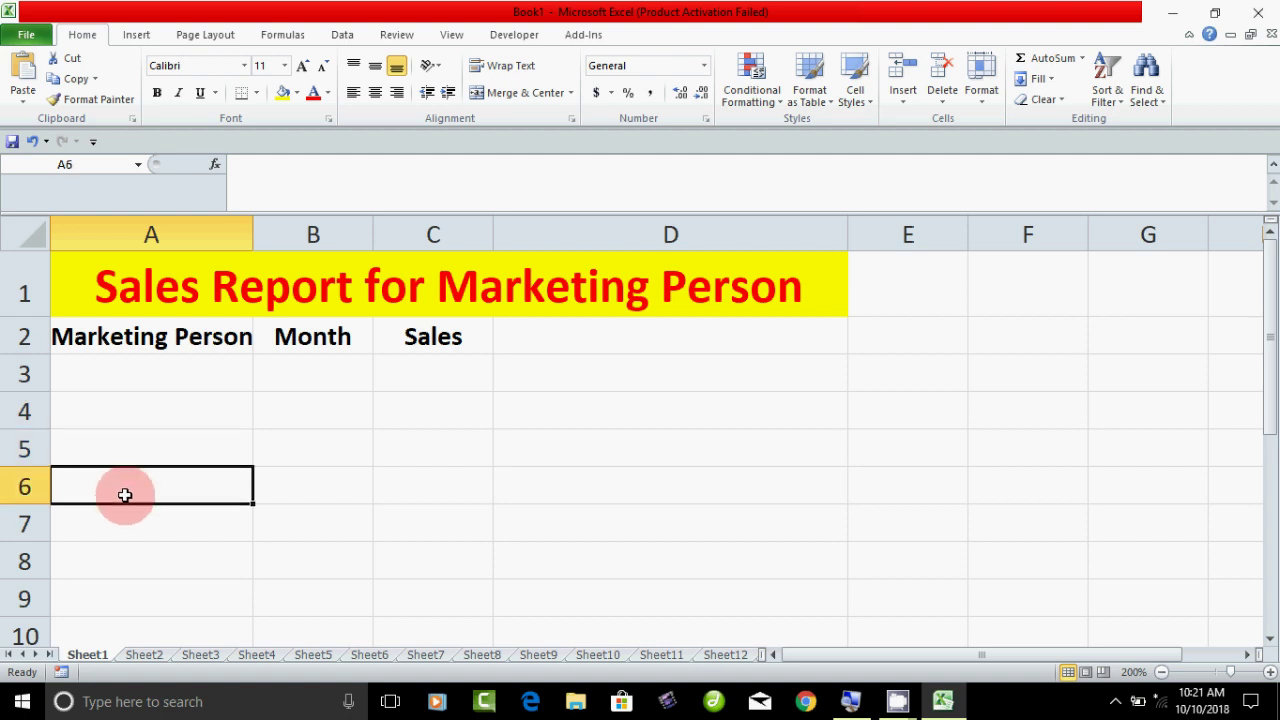
pyautogui.click(122, 530)
pyautogui.click(121, 565)
pyautogui.click(126, 596)
pyautogui.click(128, 623)
pyautogui.click(136, 372)
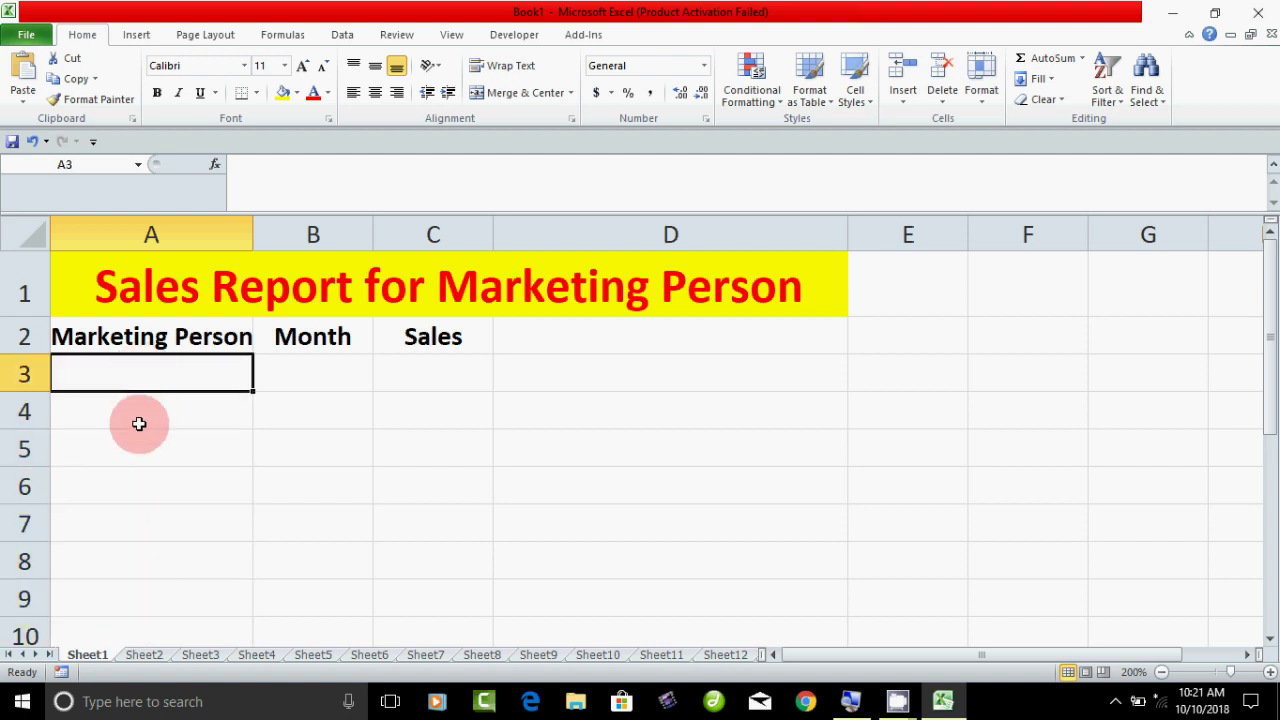
pyautogui.click(140, 420)
pyautogui.click(331, 345)
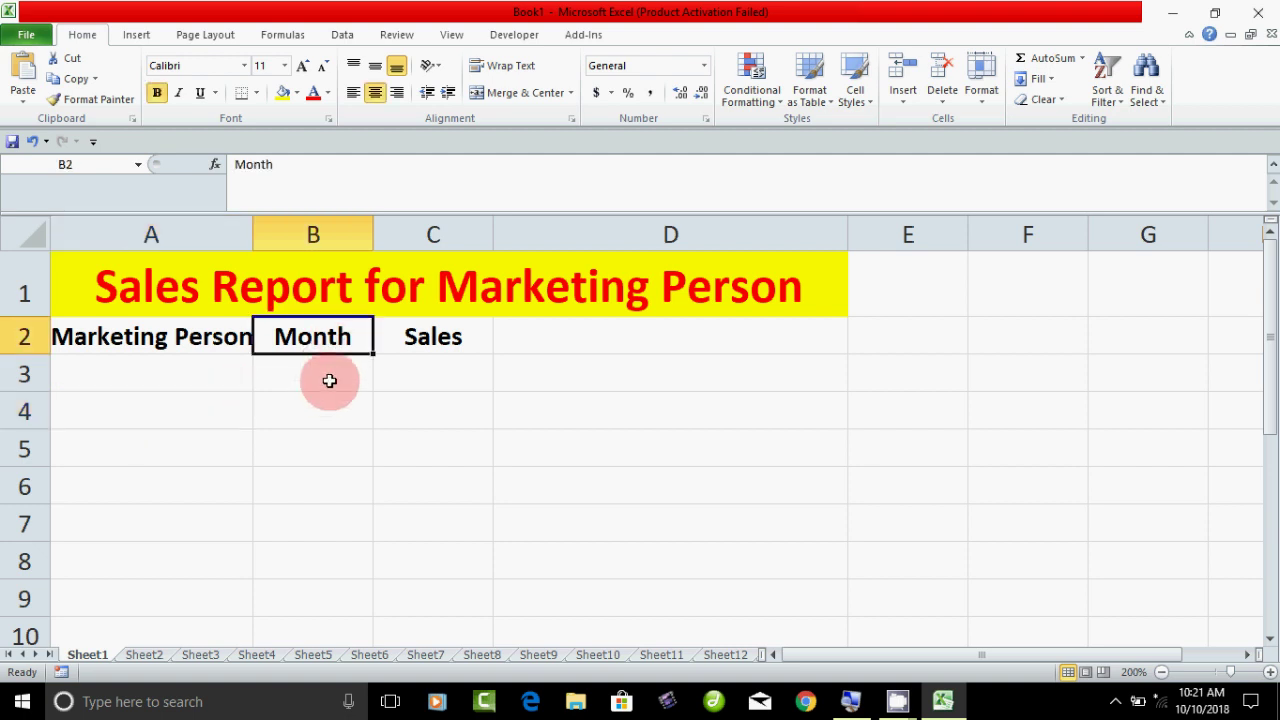
pyautogui.click(329, 382)
pyautogui.click(323, 412)
pyautogui.click(316, 450)
pyautogui.click(306, 523)
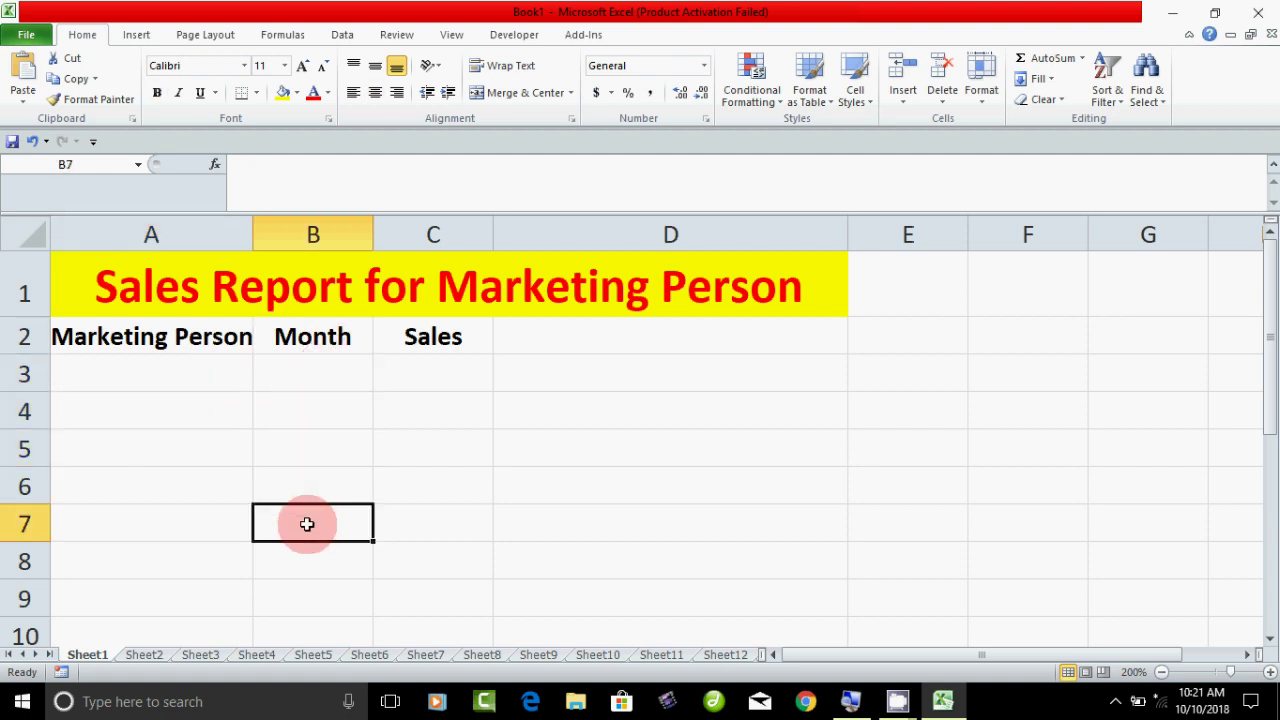
pyautogui.click(412, 369)
# Step: Fill row 3 with the first salesperson's name, Jan and sales 10000
pyautogui.click(134, 380)
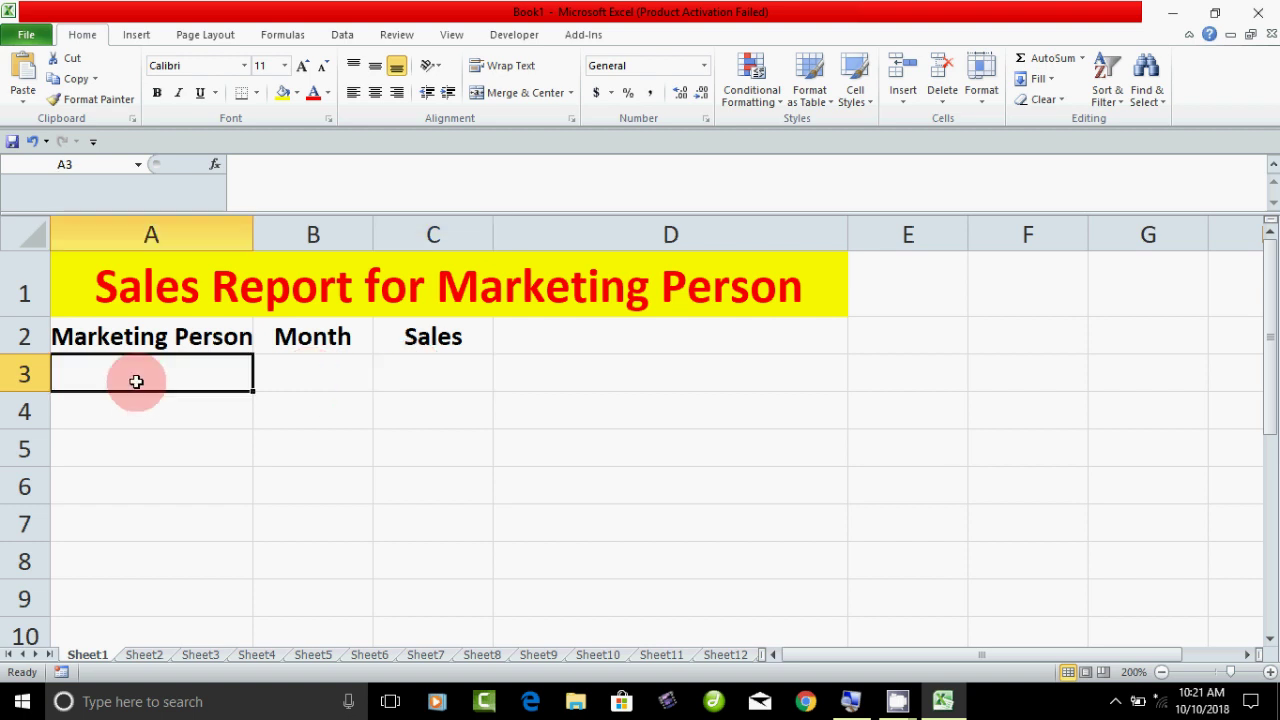
pyautogui.write('Kumar')
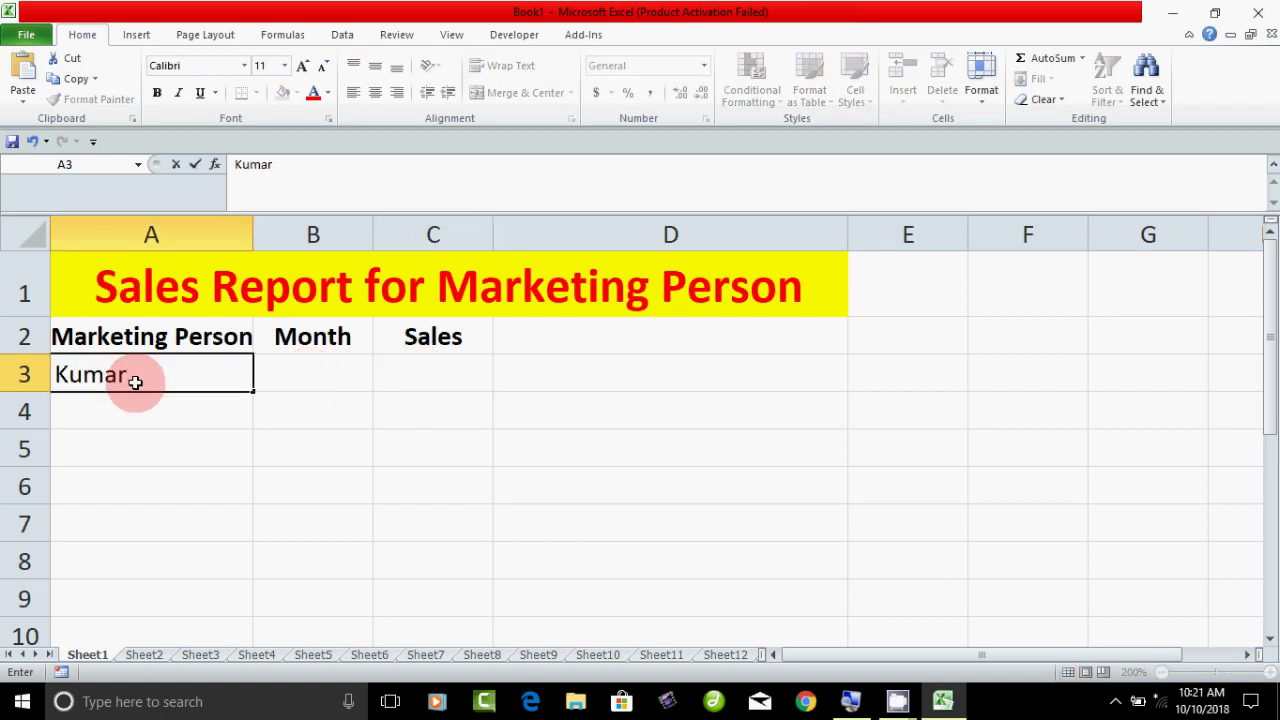
pyautogui.press('Return')
pyautogui.press('Up')
pyautogui.press('Right')
pyautogui.write('Jan')
pyautogui.press('Return')
pyautogui.press('Left')
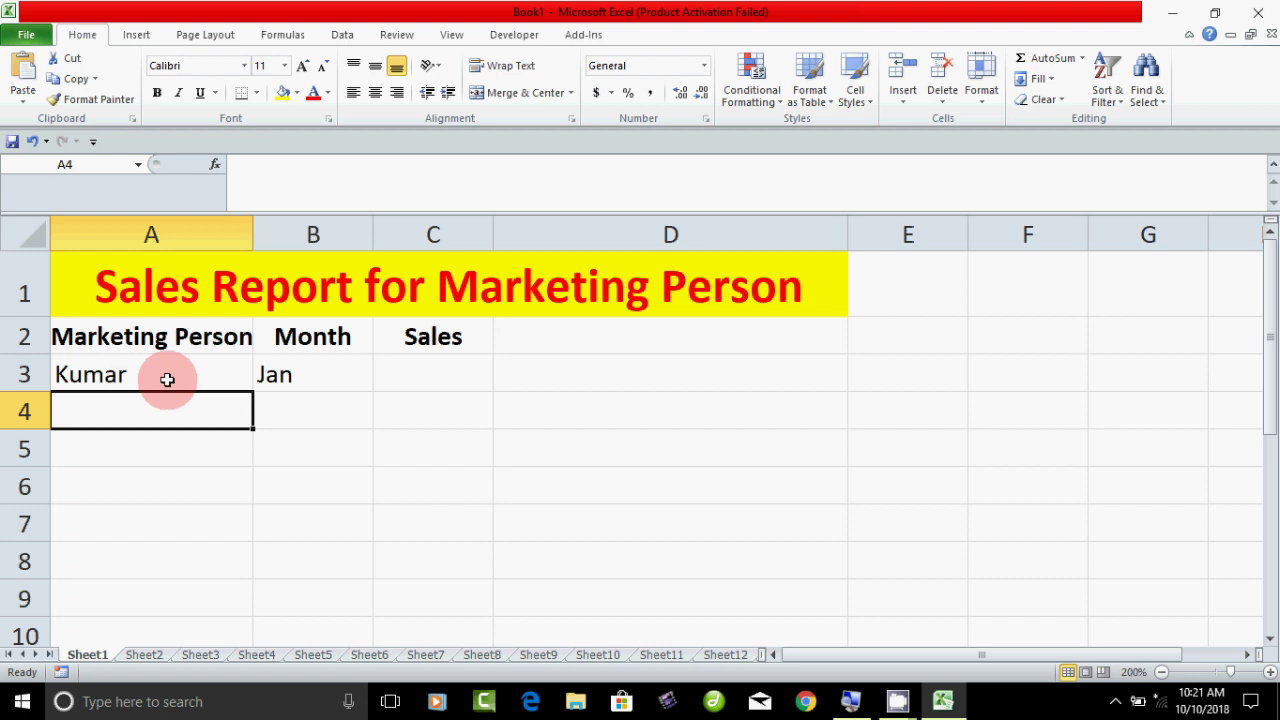
pyautogui.click(434, 380)
pyautogui.write('1000')
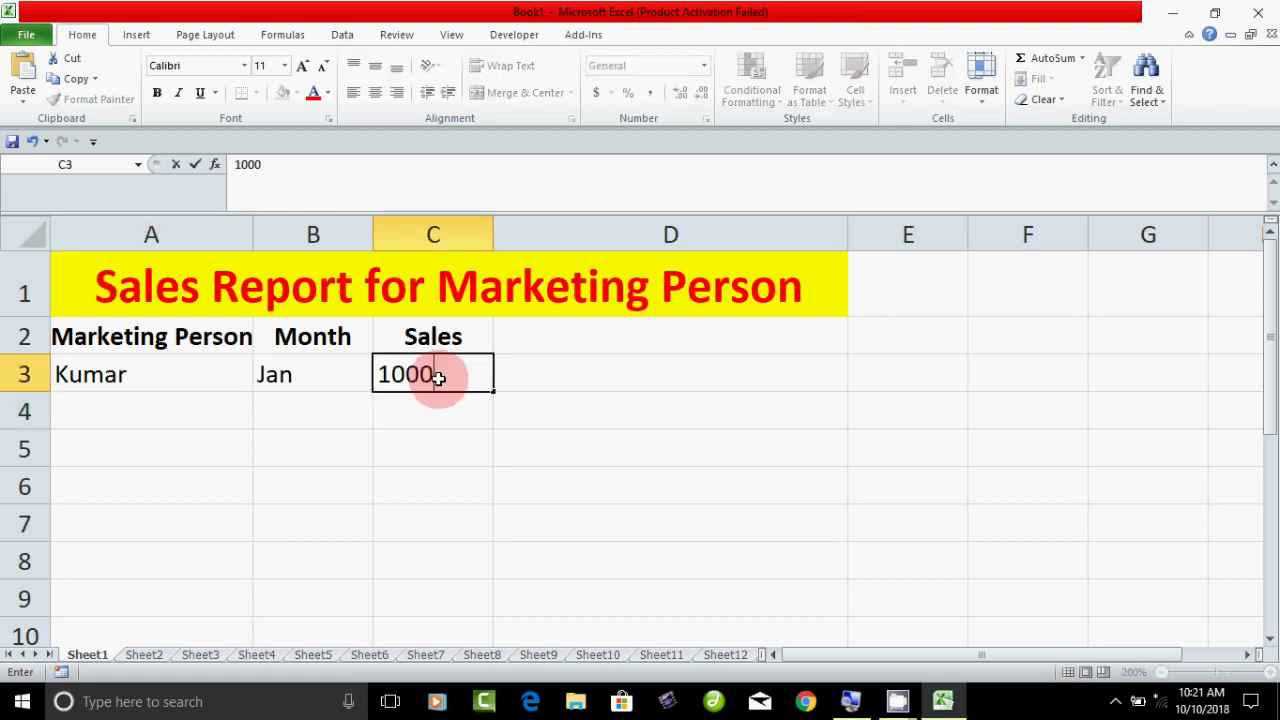
pyautogui.write('0')
pyautogui.press('Return')
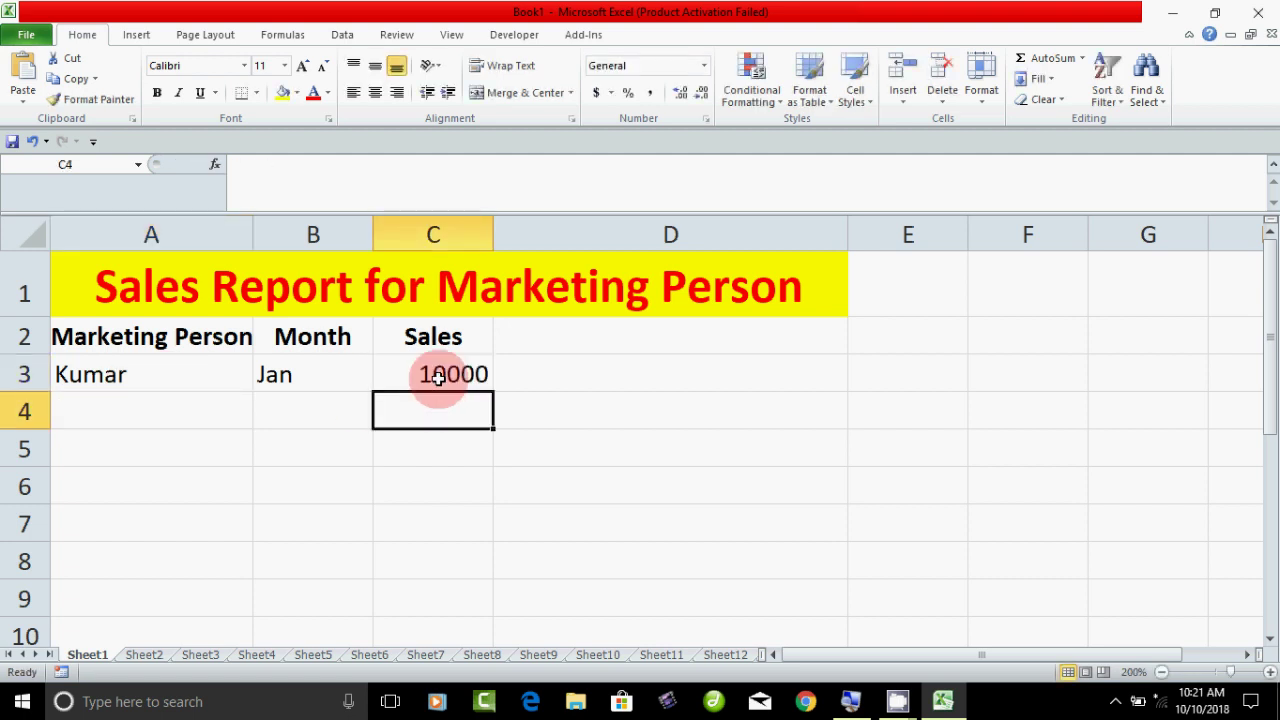
# Step: Fill row 4 with the second salesperson's name, Jan and sales 12000
pyautogui.click(190, 409)
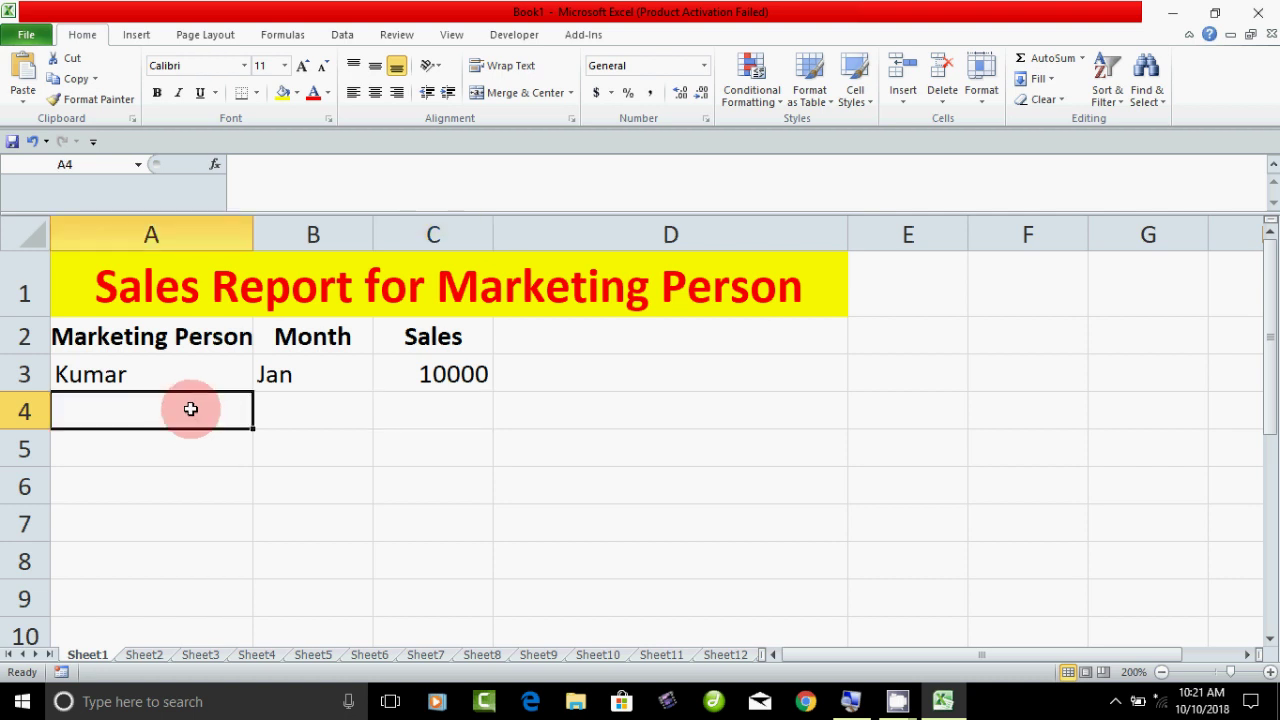
pyautogui.write('Siva')
pyautogui.press('Tab')
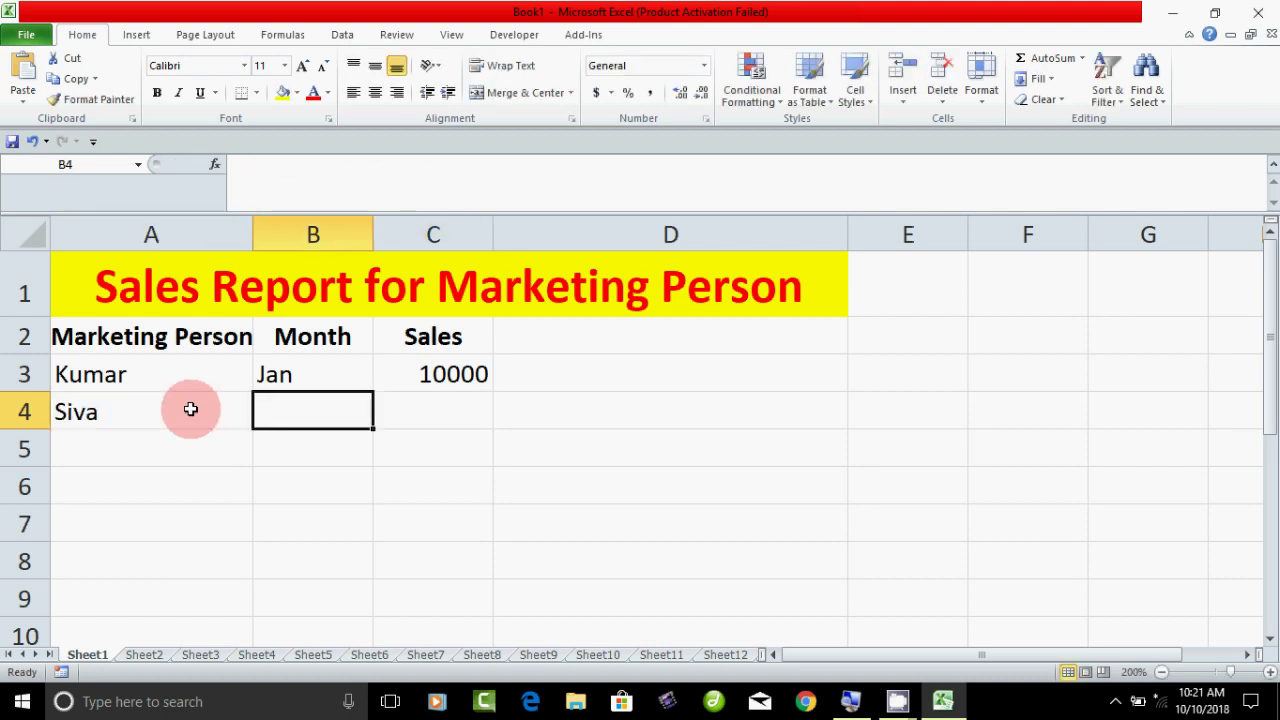
pyautogui.write('Jan')
pyautogui.press('Tab')
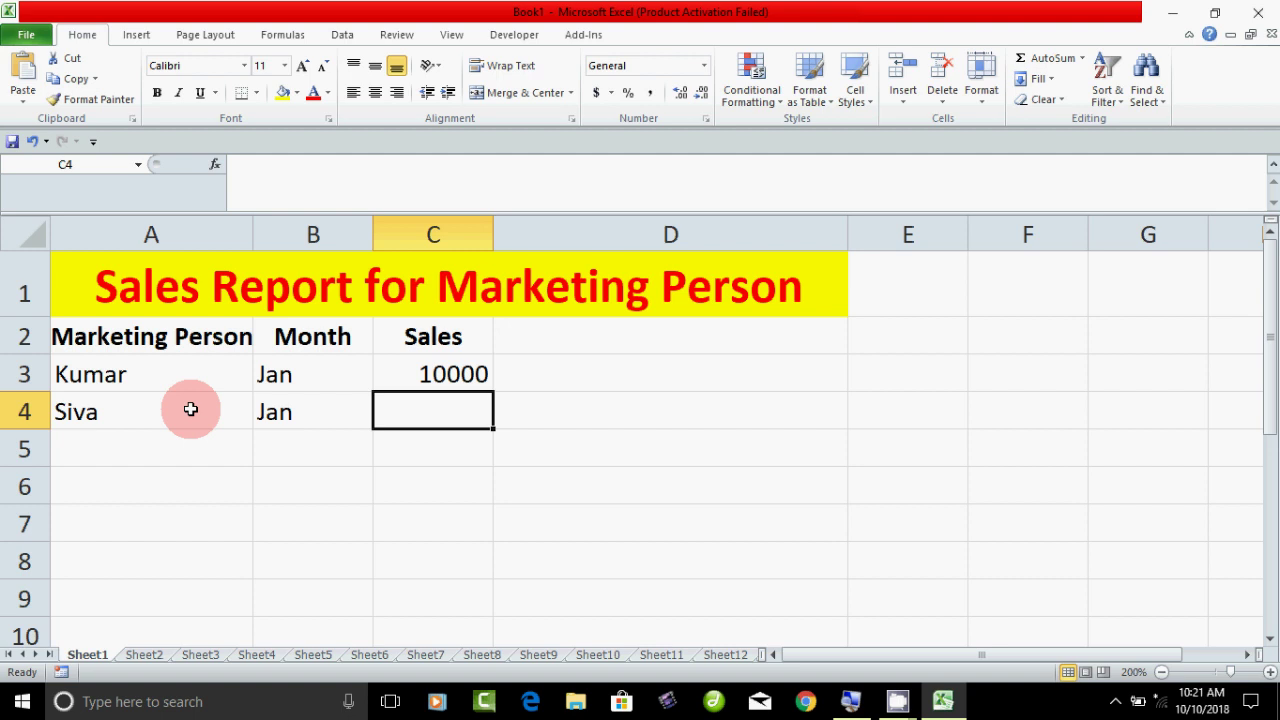
pyautogui.write('1')
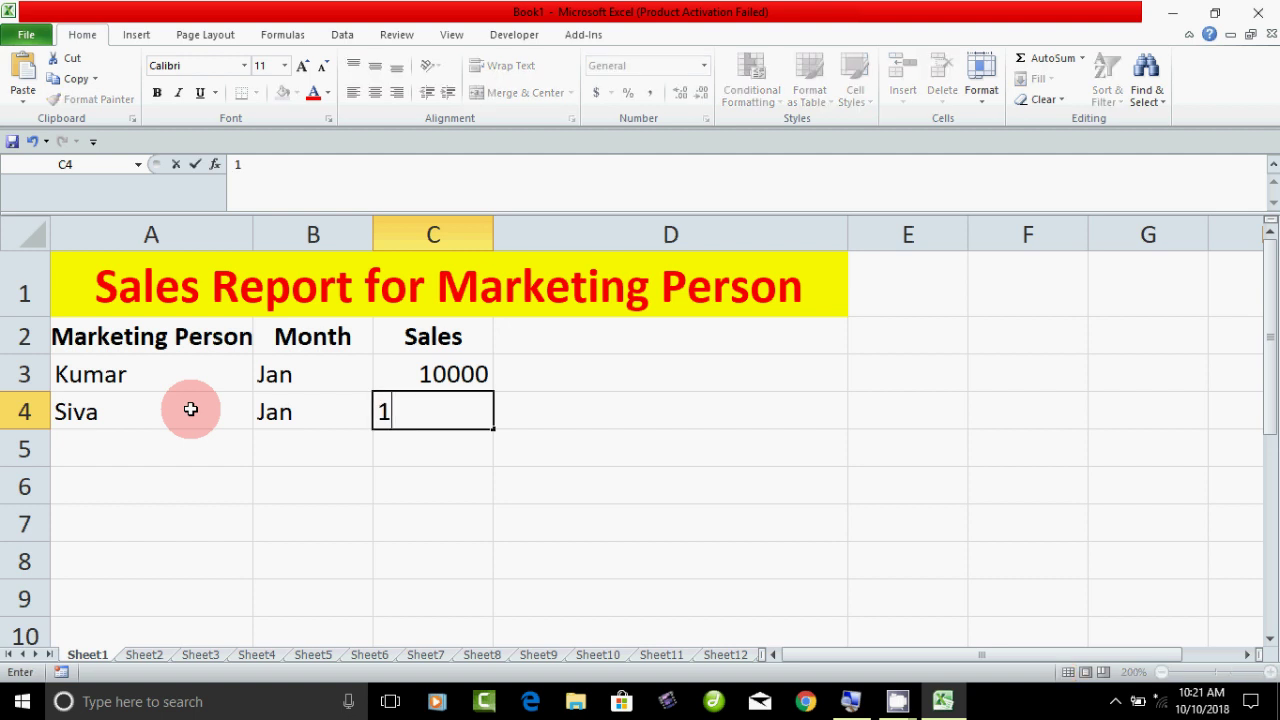
pyautogui.write('2000')
pyautogui.press('Return')
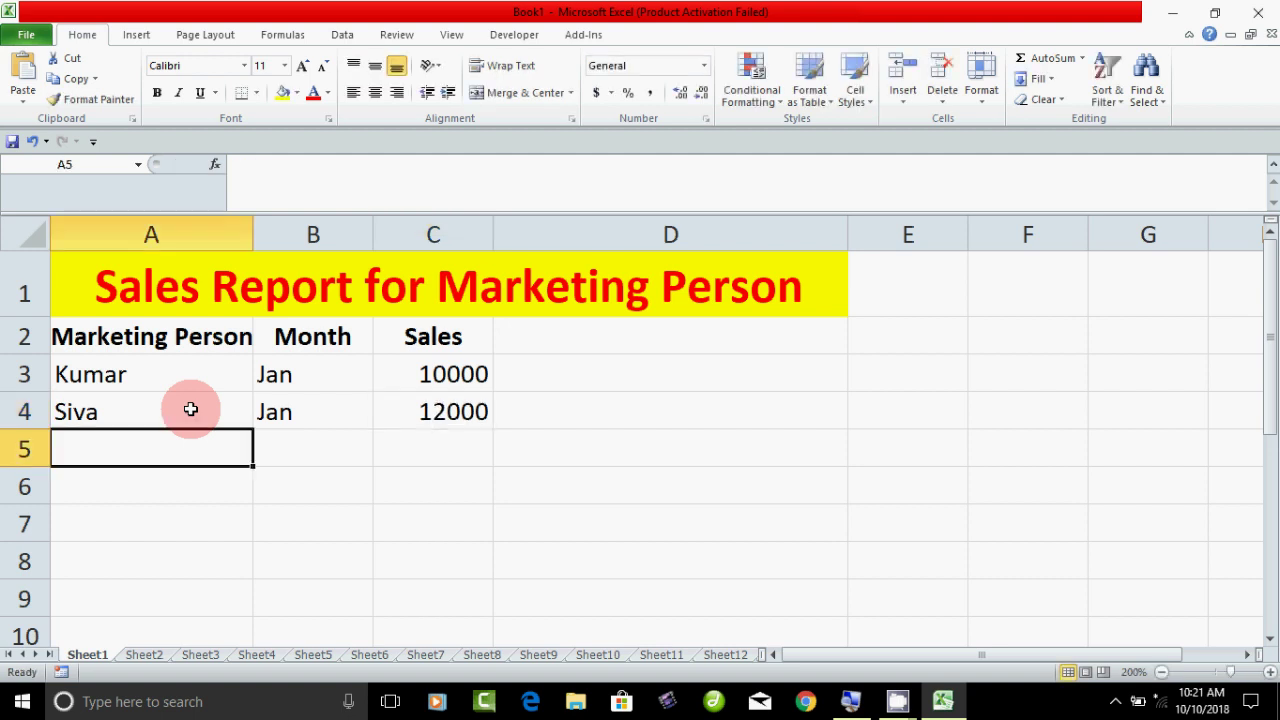
# Step: Fill row 5 with the third salesperson's name, Jan and sales 20000
pyautogui.write('Murugan')
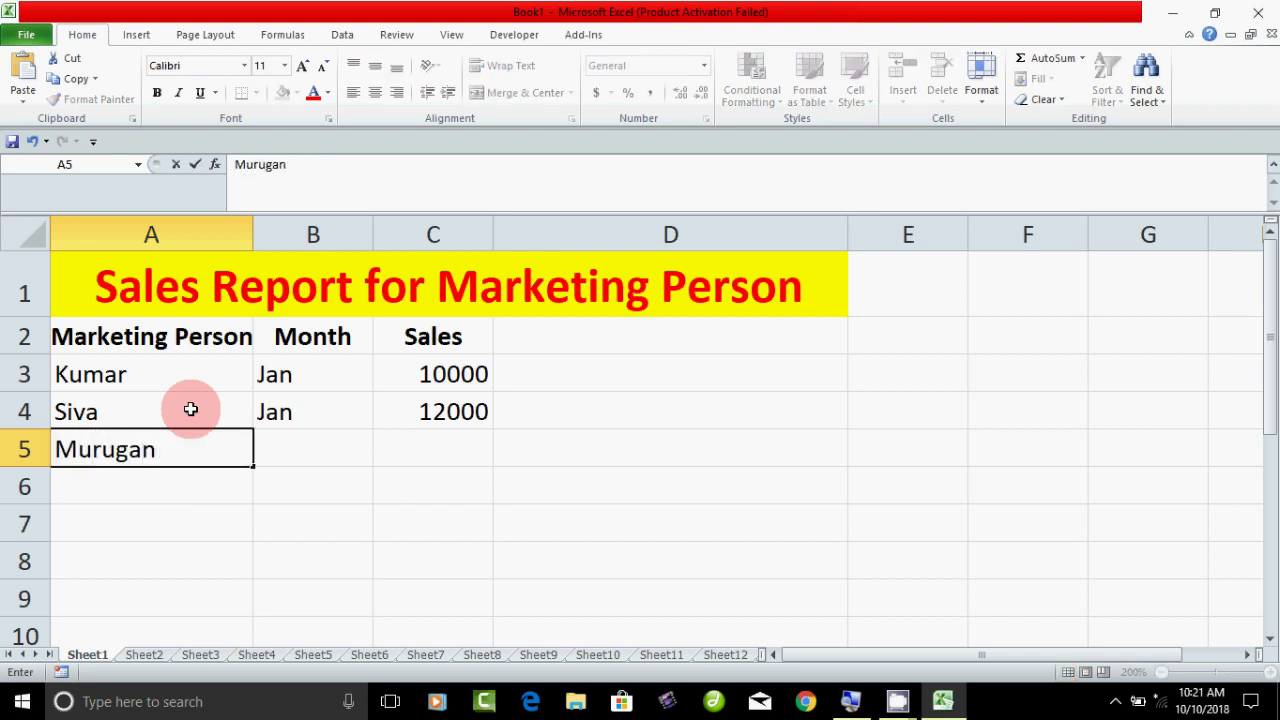
pyautogui.press('Tab')
pyautogui.write('Jan')
pyautogui.press('Tab')
pyautogui.write('20000')
pyautogui.press('Return')
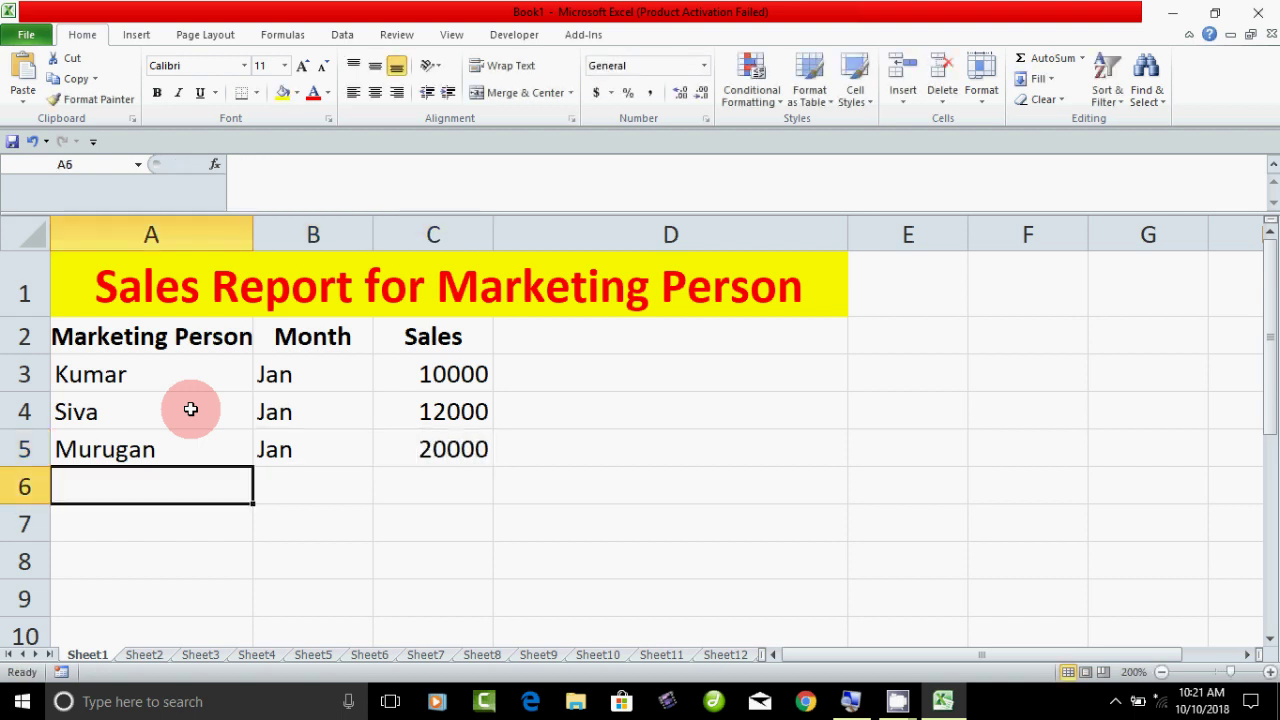
# Step: Copy the names and months from A3:B5 into A6:B8 and again into A9:B11
pyautogui.moveTo(91, 372)
pyautogui.mouseDown()
pyautogui.moveTo(447, 455)
pyautogui.moveTo(322, 452)
pyautogui.mouseUp()
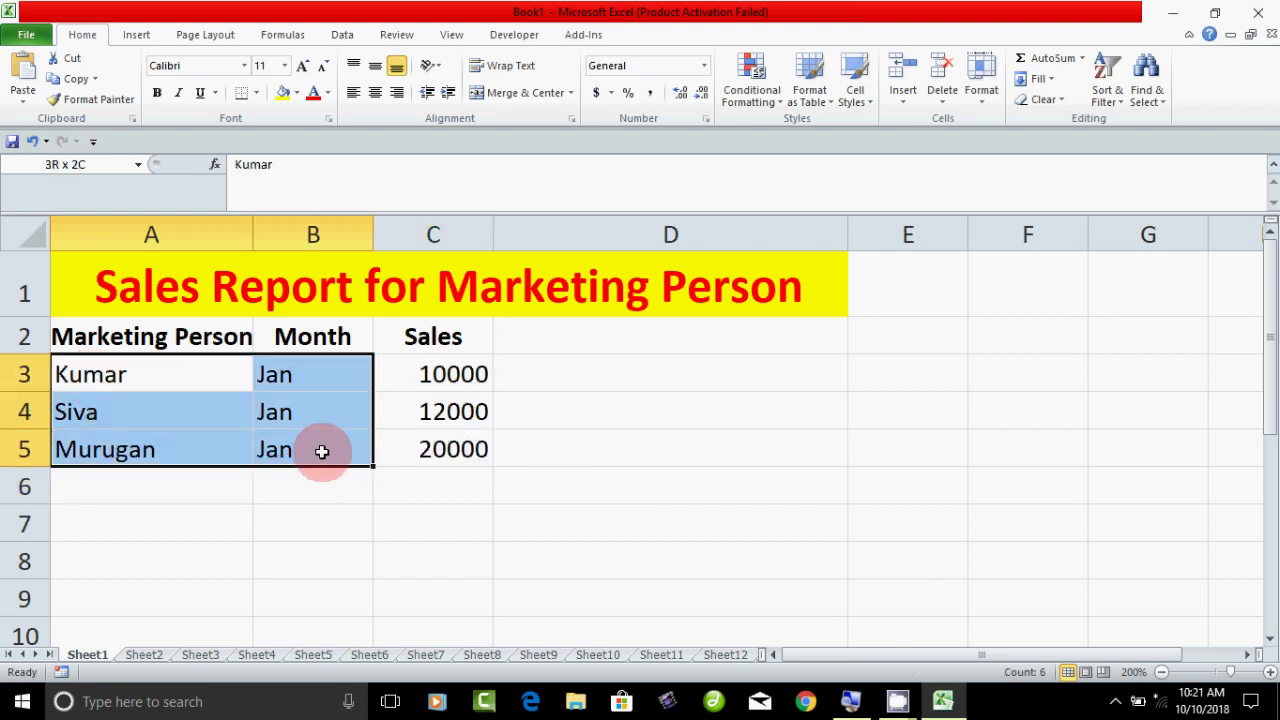
pyautogui.rightClick(141, 409)
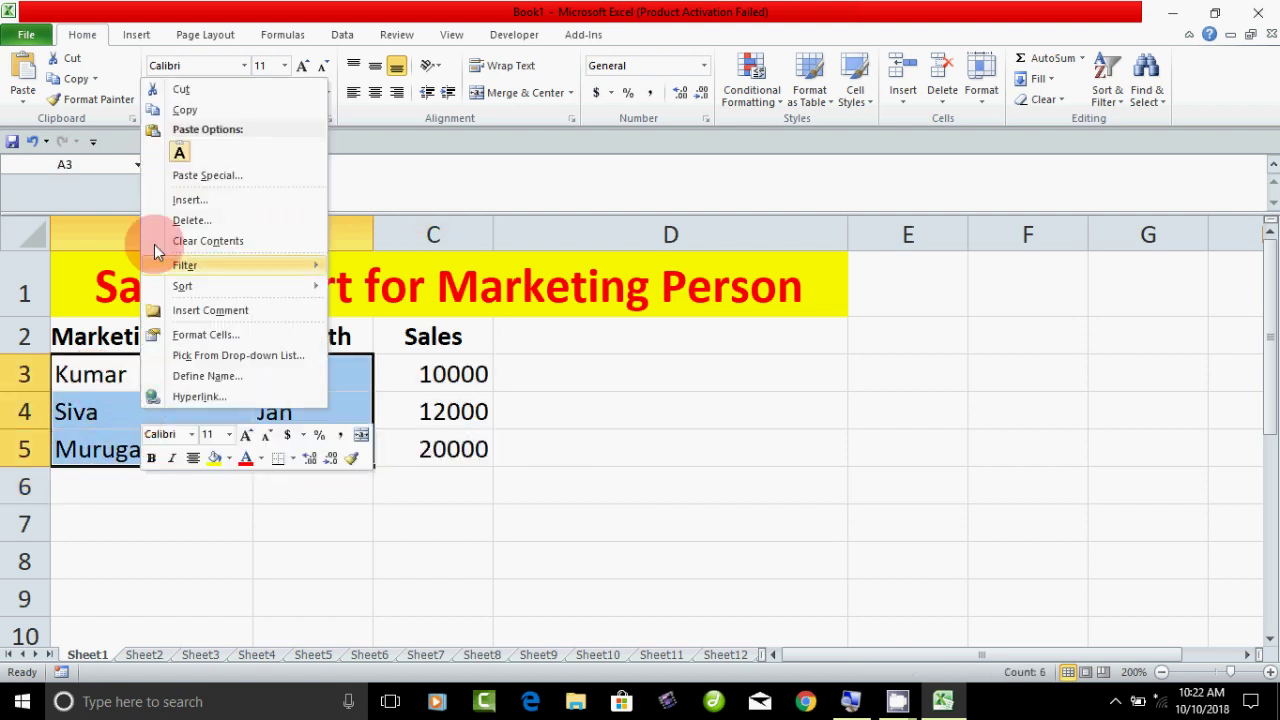
pyautogui.click(185, 110)
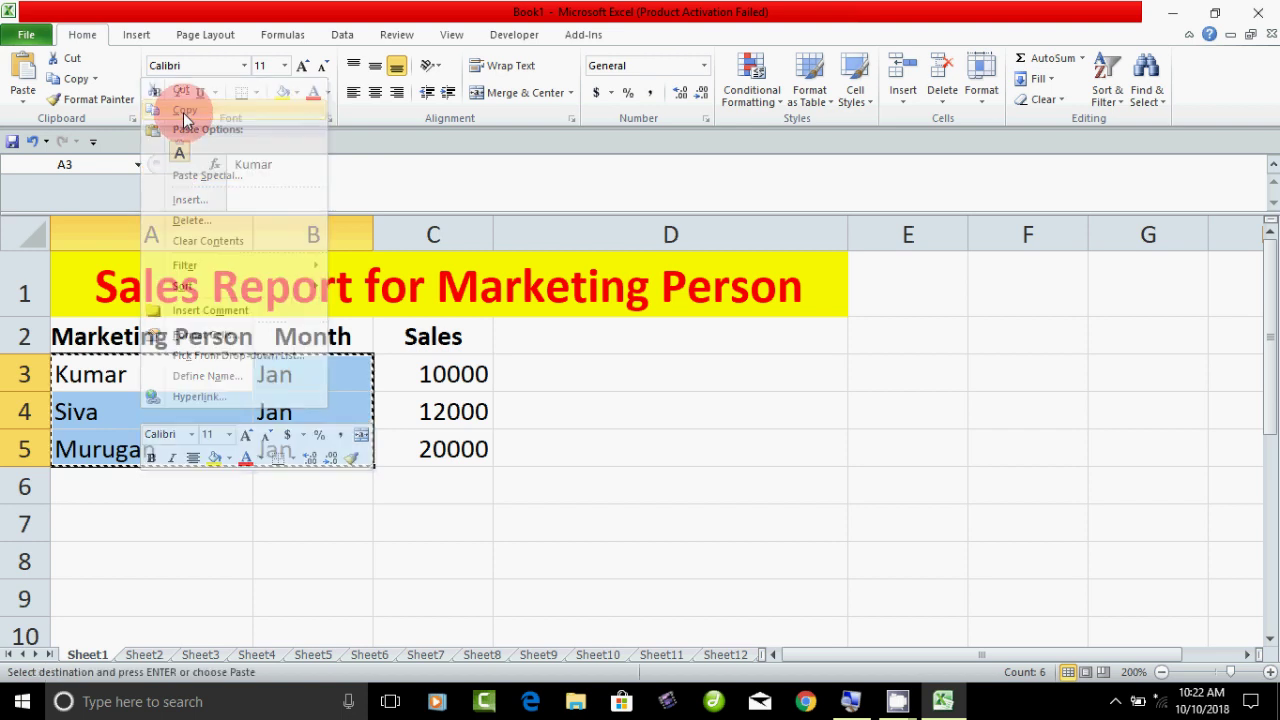
pyautogui.click(77, 493)
pyautogui.rightClick(77, 493)
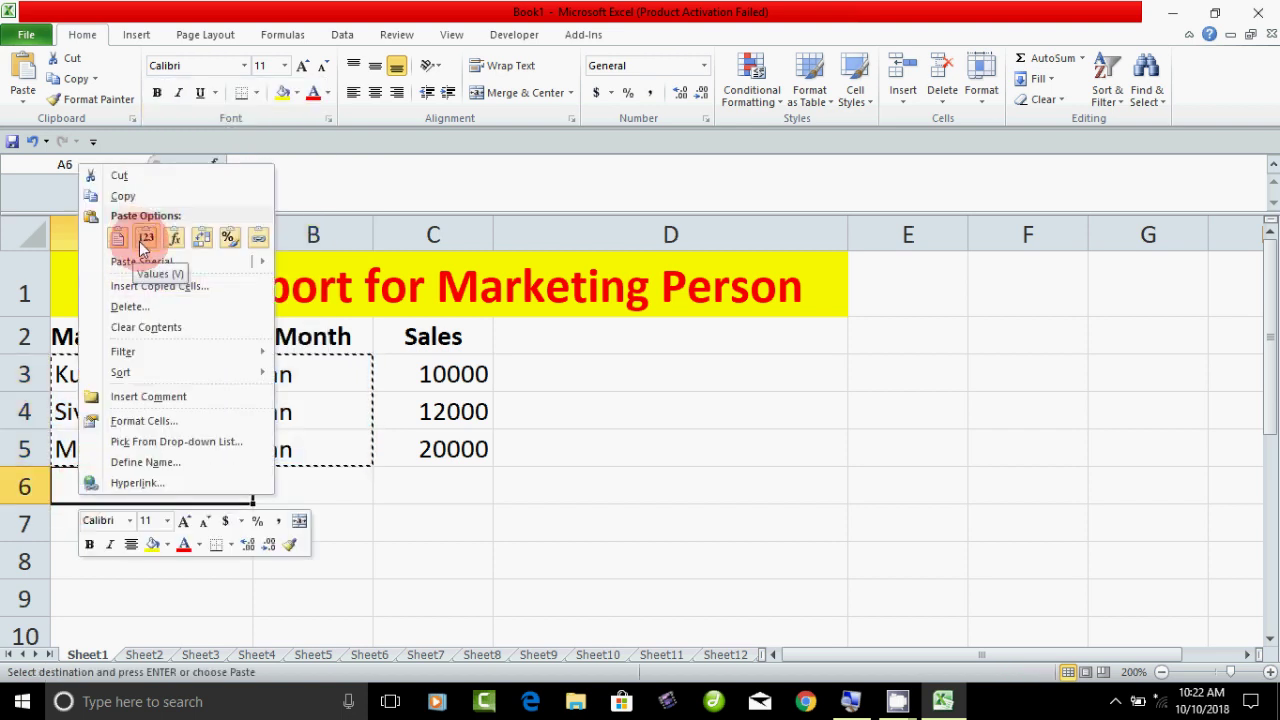
pyautogui.click(110, 234)
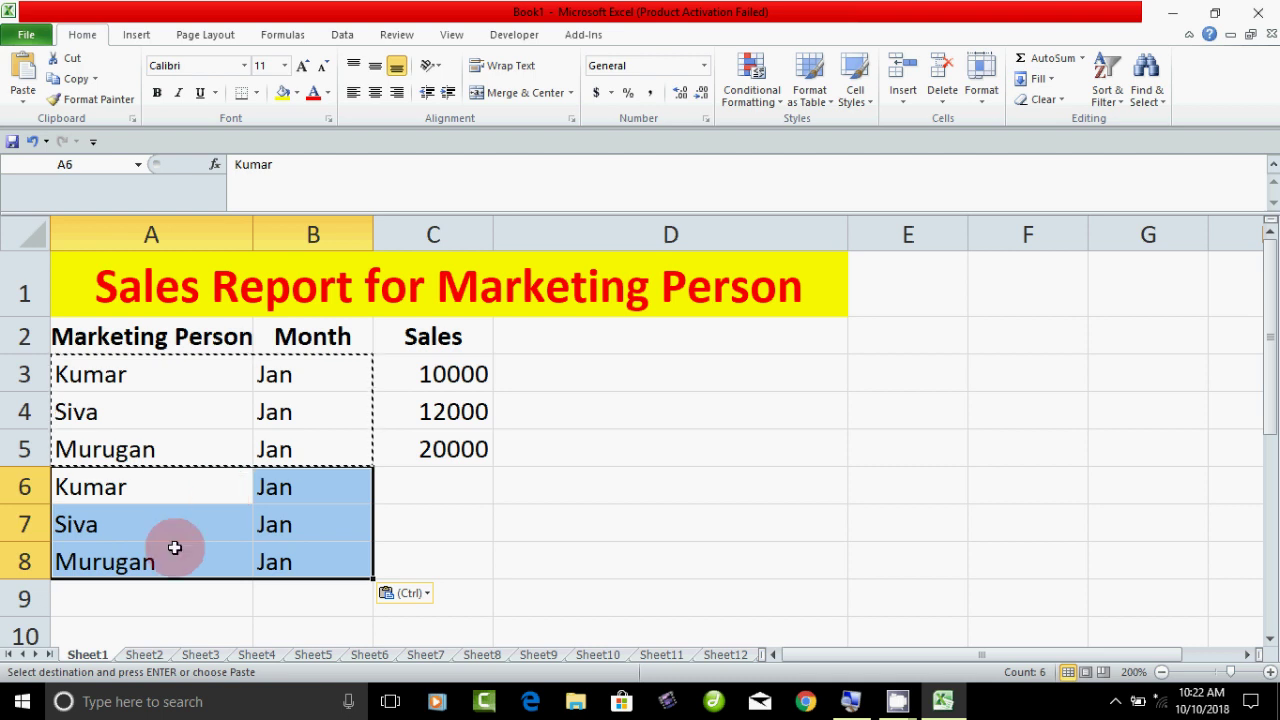
pyautogui.click(129, 600)
pyautogui.scroll(-1, 128, 597)
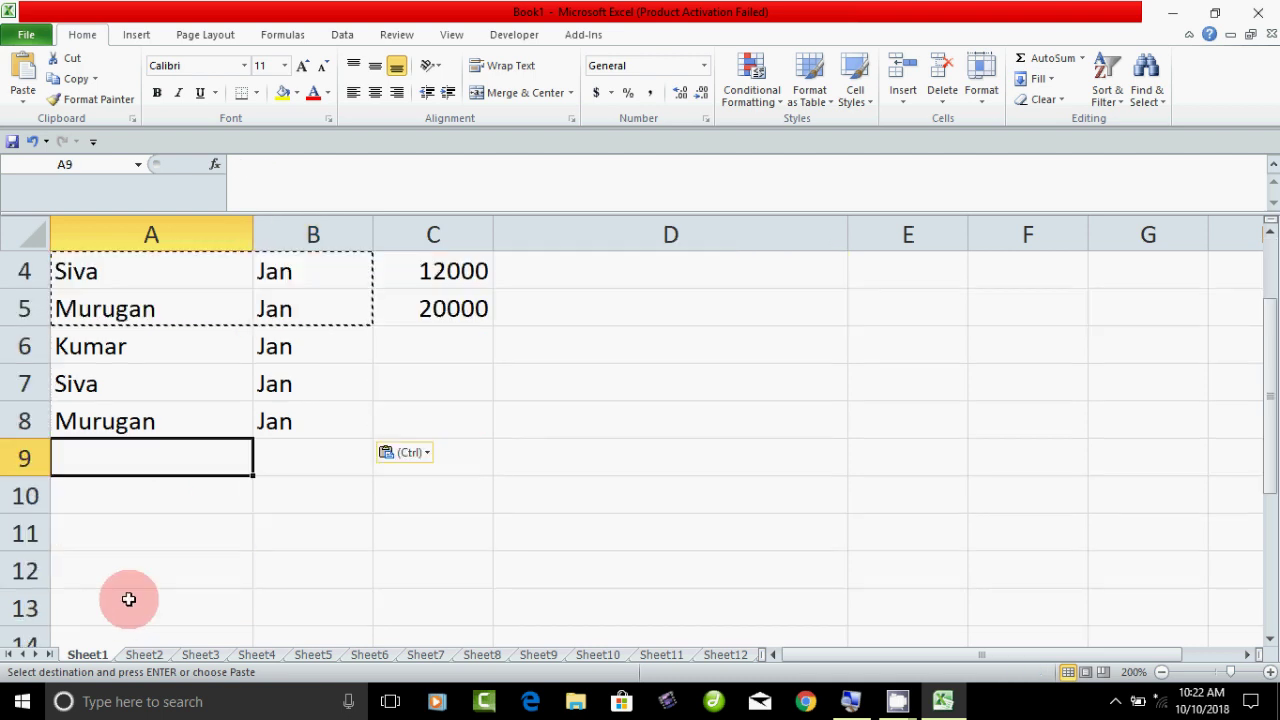
pyautogui.rightClick(152, 452)
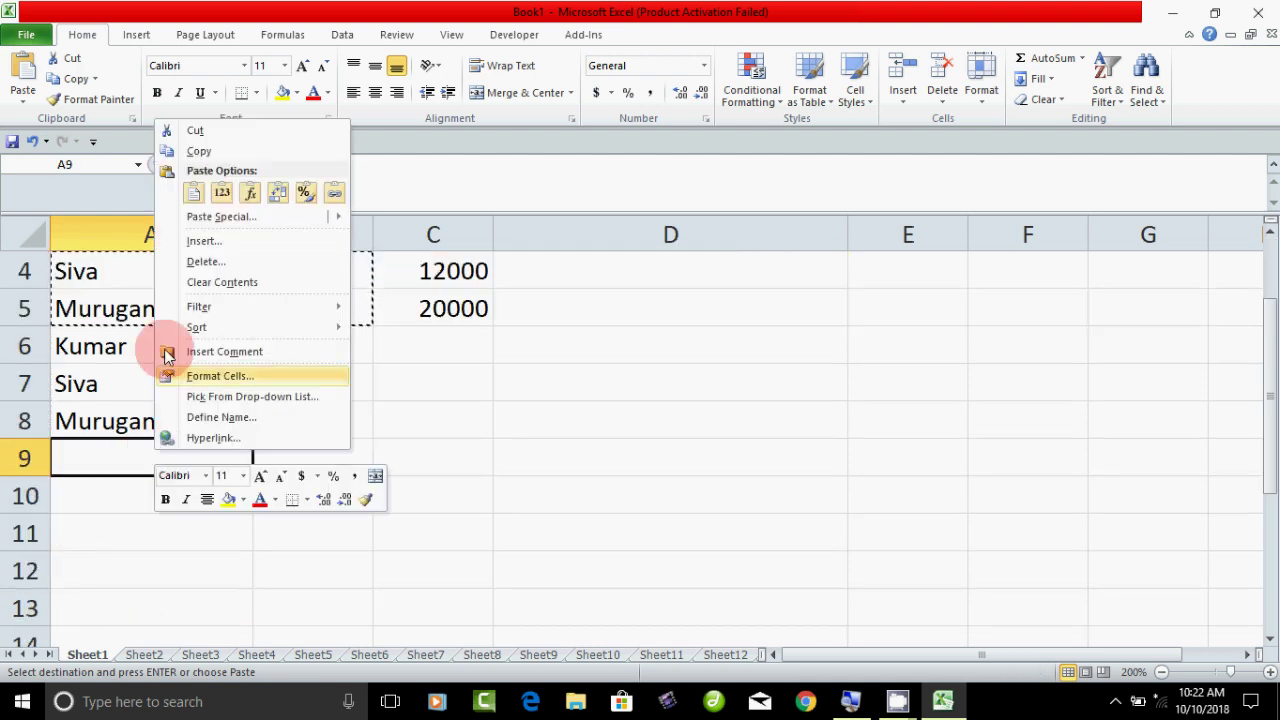
pyautogui.click(193, 193)
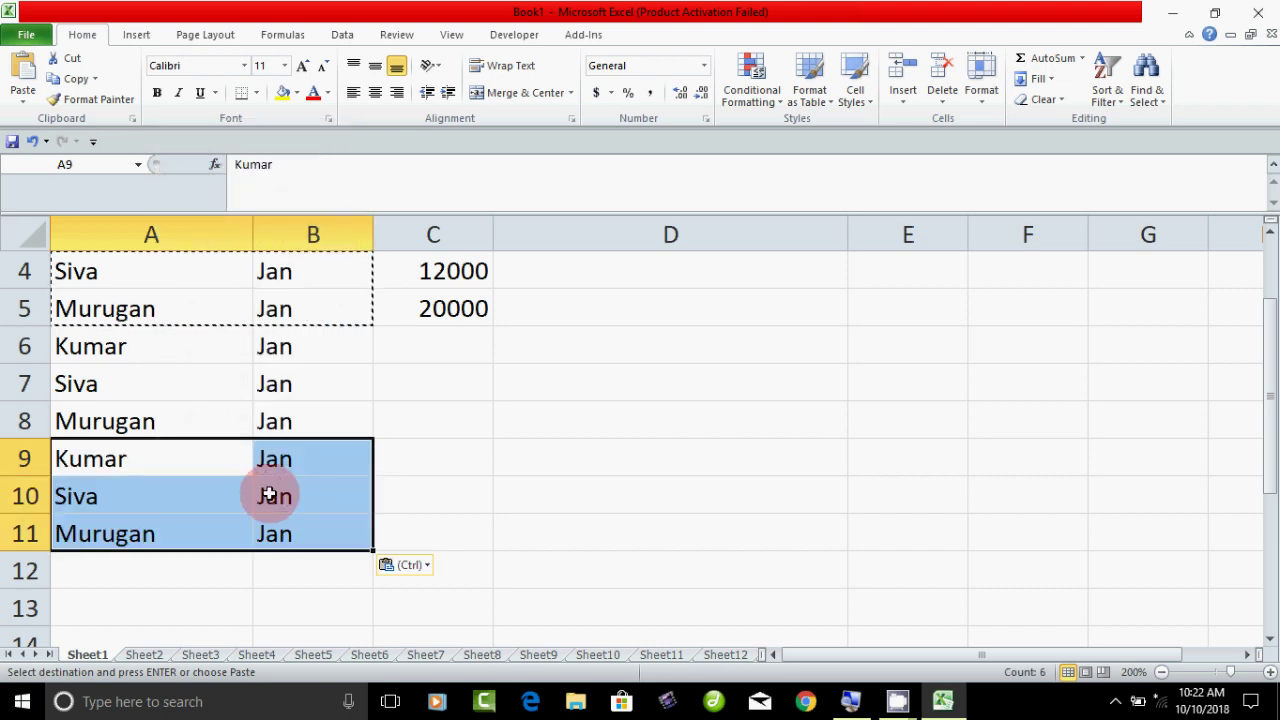
pyautogui.press('Escape')
pyautogui.scroll(1, 270, 495)
# Step: Enter Feb in B6:B8 and Mar in B9:B11
pyautogui.click(284, 491)
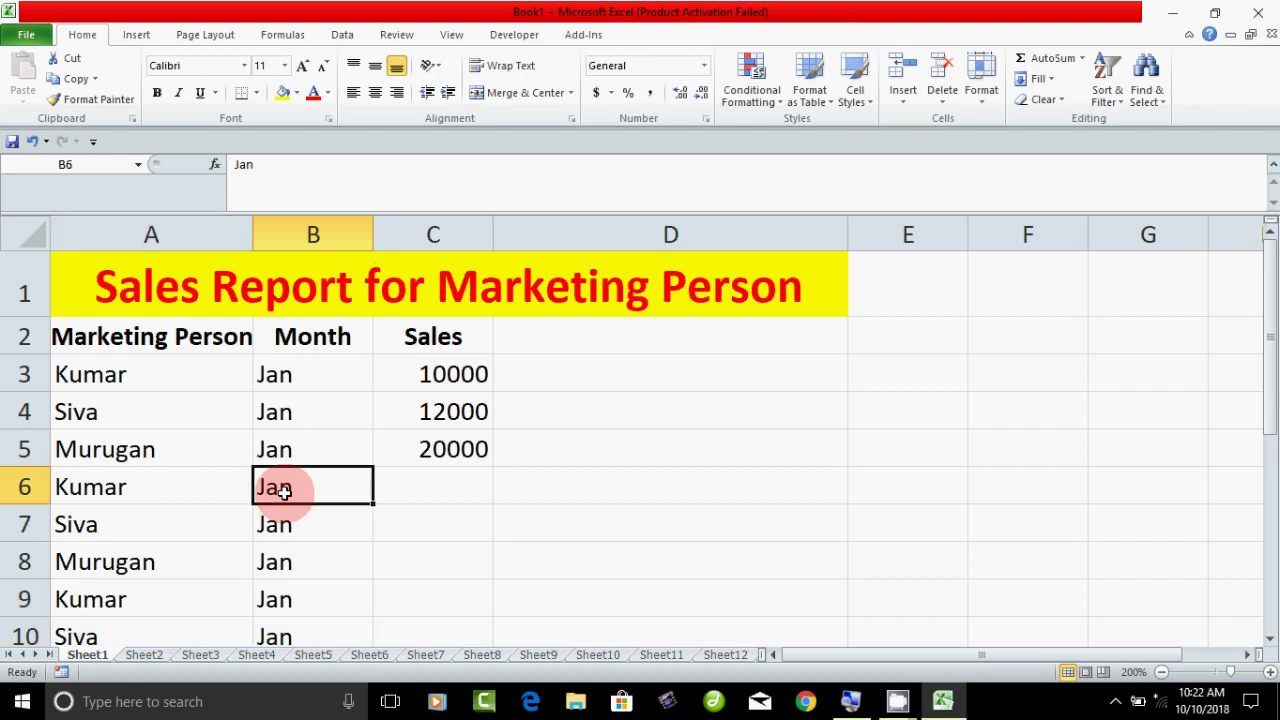
pyautogui.write('Feb')
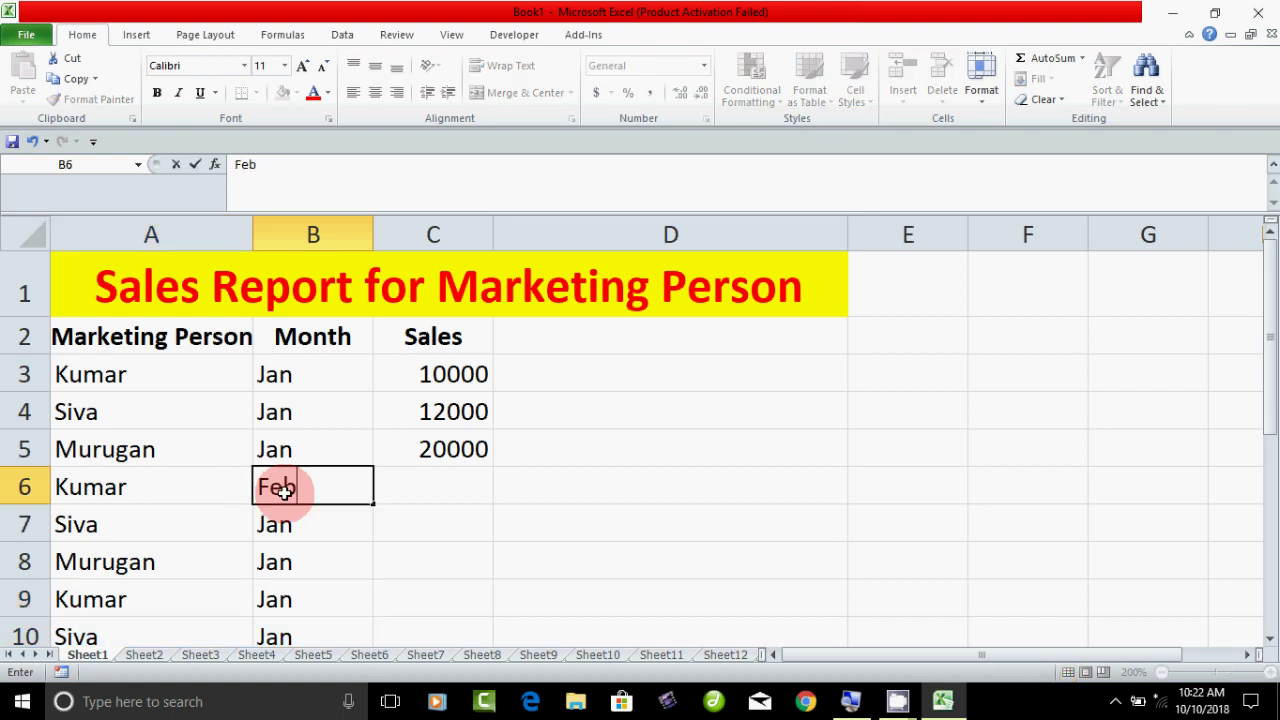
pyautogui.press('Return')
pyautogui.write('Fe')
pyautogui.press('Return')
pyautogui.write('Fe')
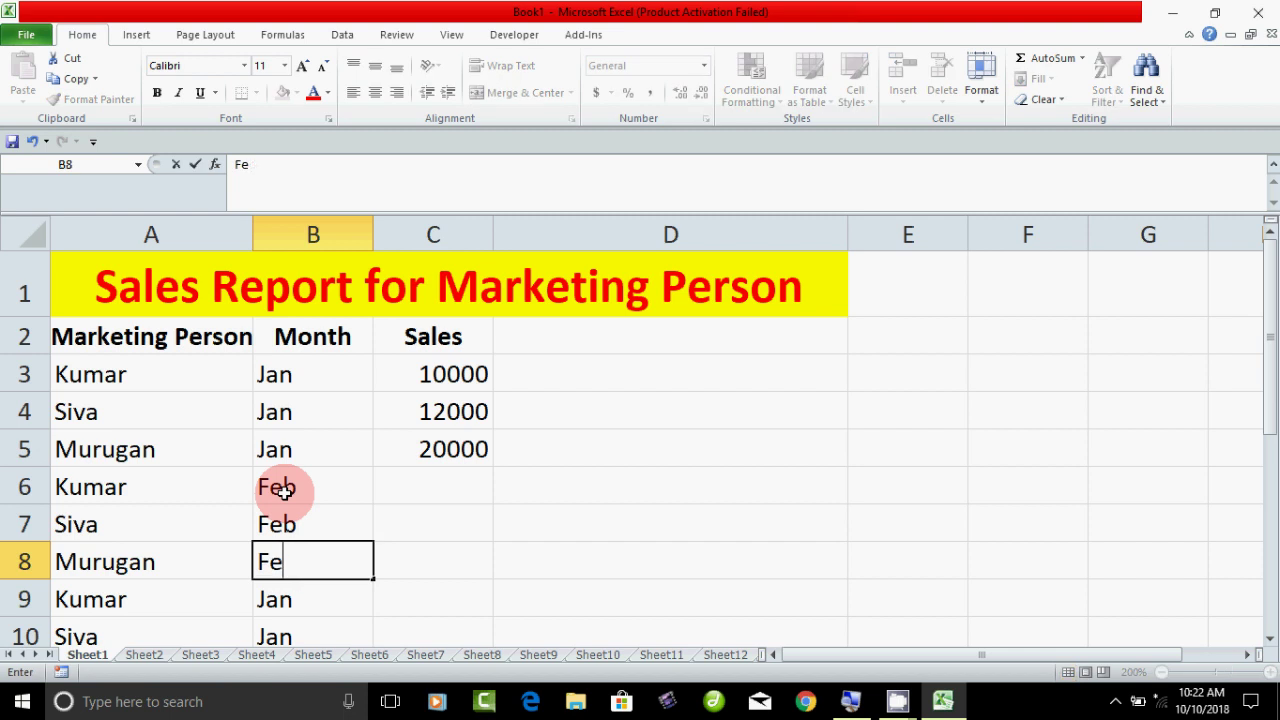
pyautogui.press('Return')
pyautogui.write('Ma')
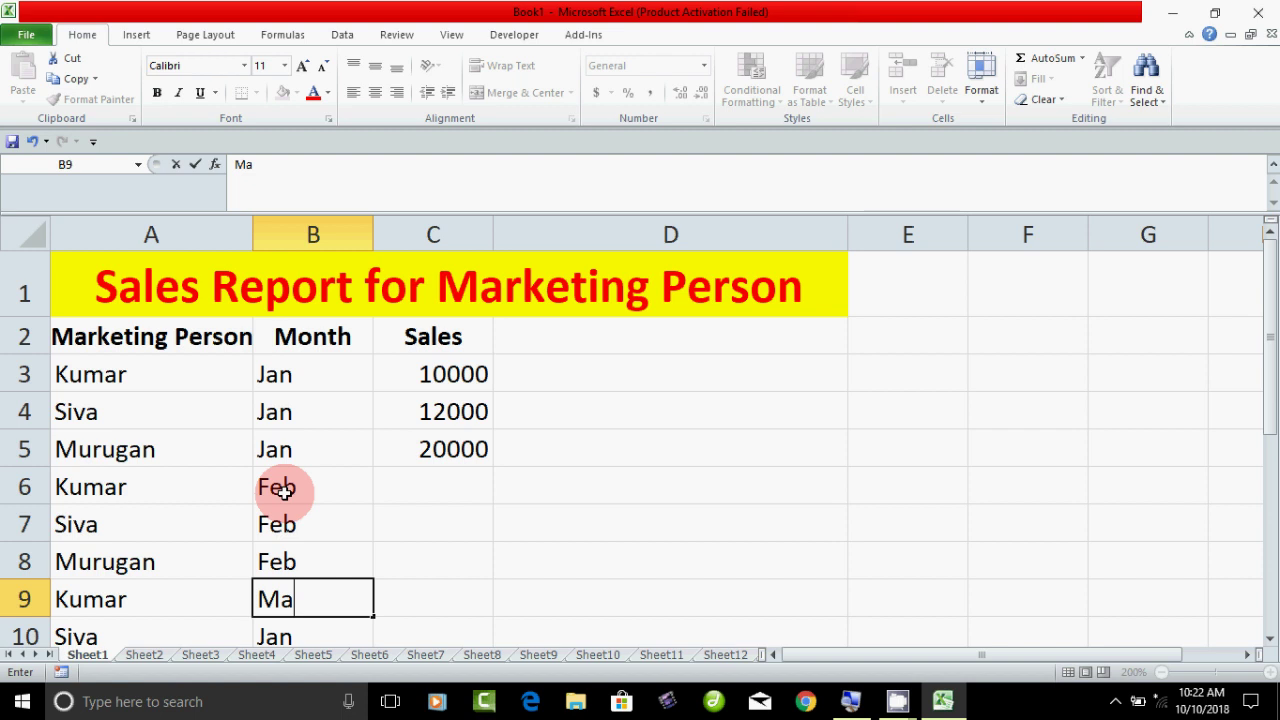
pyautogui.write('r')
pyautogui.press('Return')
pyautogui.write('ar')
pyautogui.press('Return')
pyautogui.write('Ma')
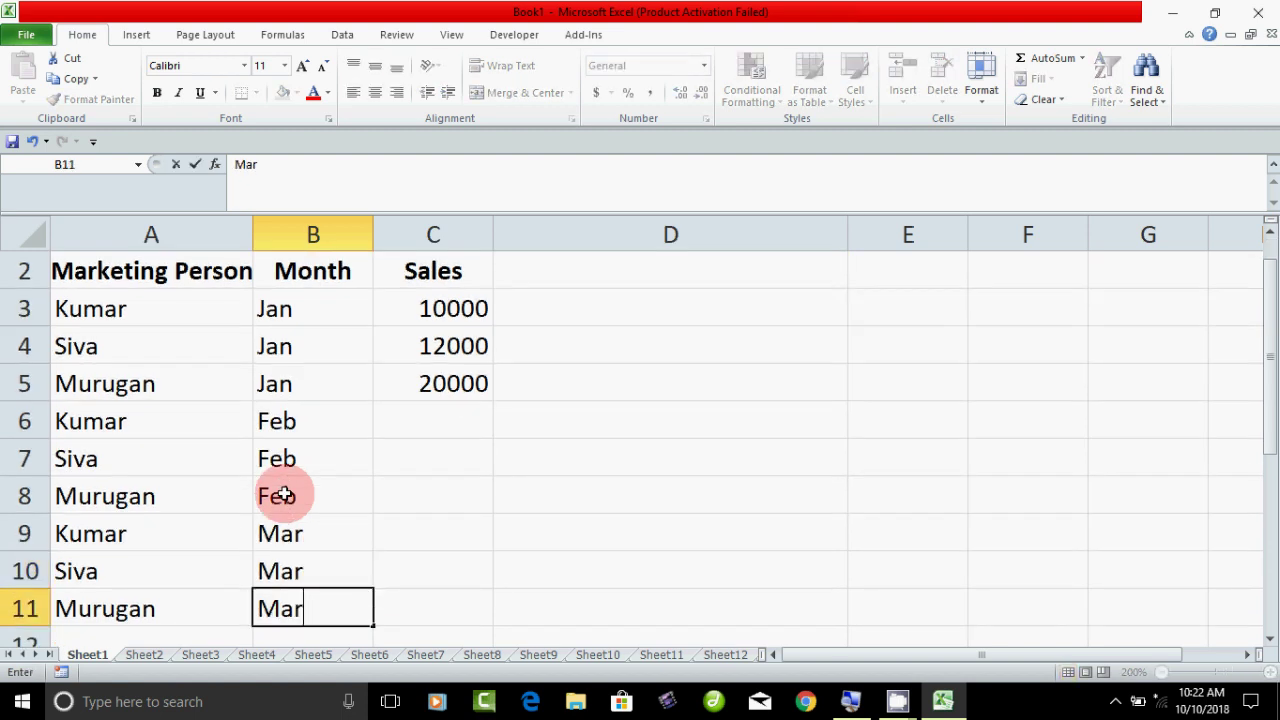
pyautogui.press('Return')
# Step: Enter sales of 7000, 8000, 5000, 10000, 4000 and 6000 in C6:C11
pyautogui.click(460, 374)
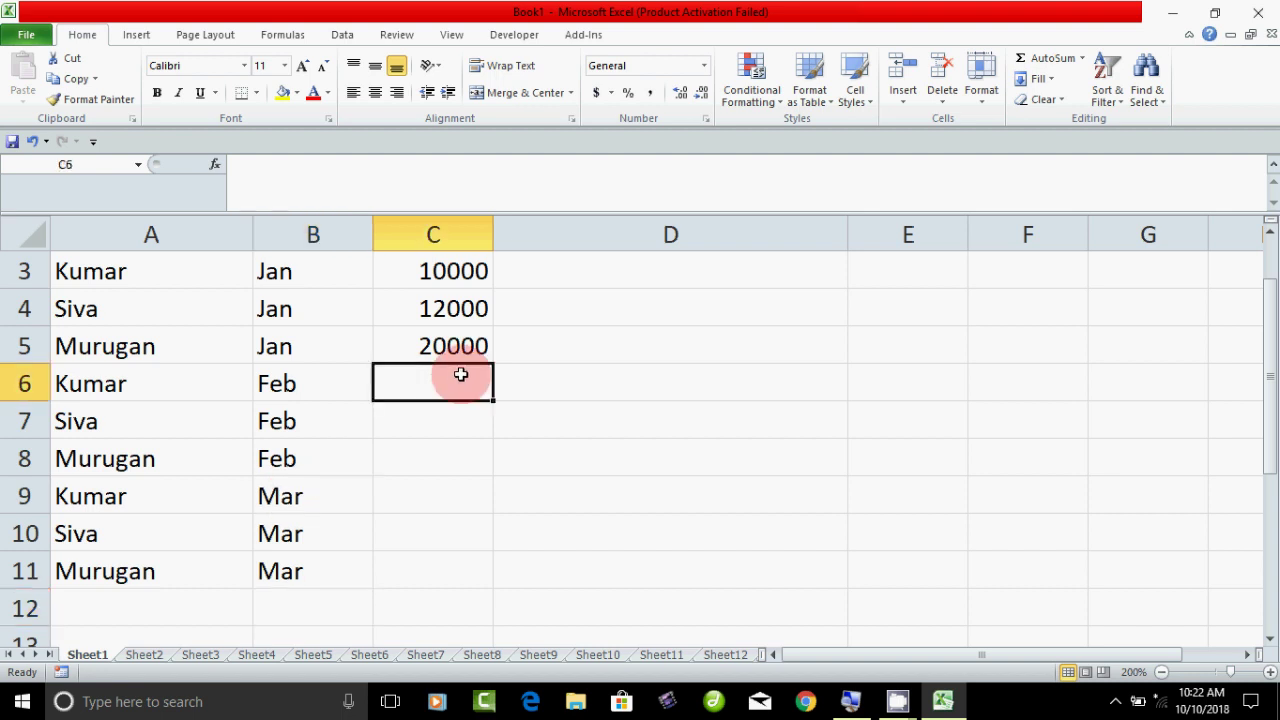
pyautogui.write('7000')
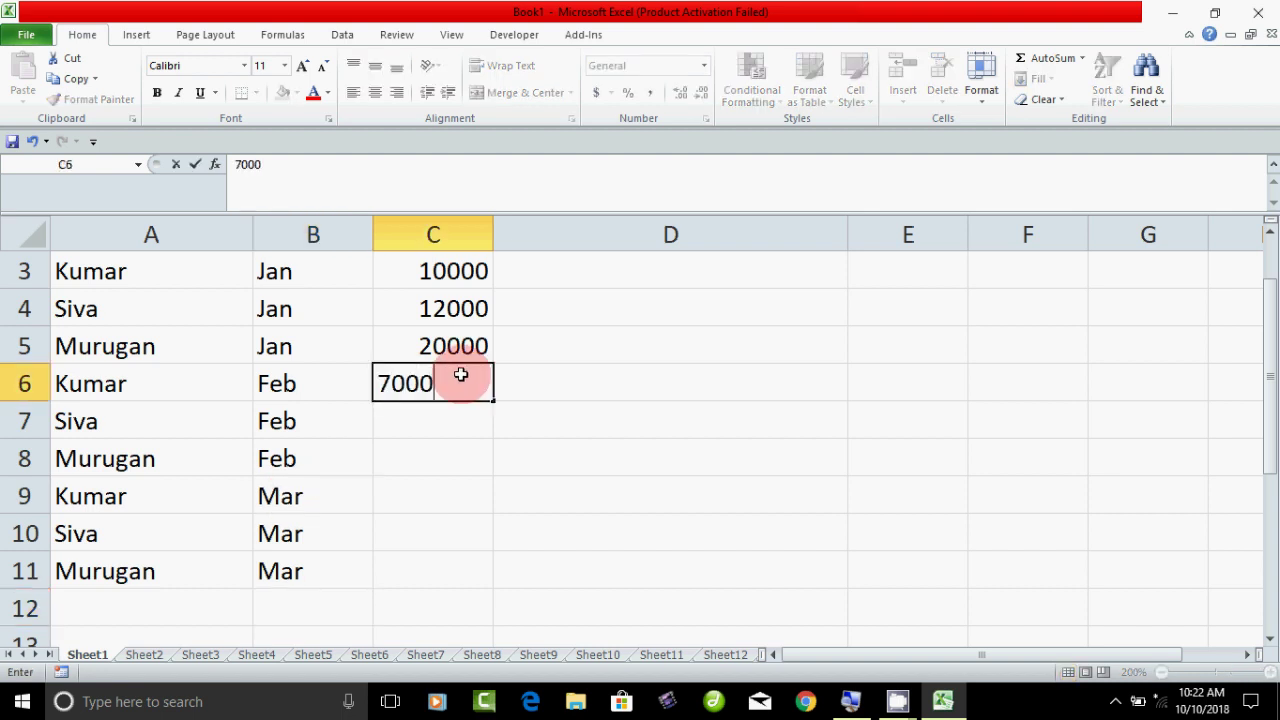
pyautogui.press('Return')
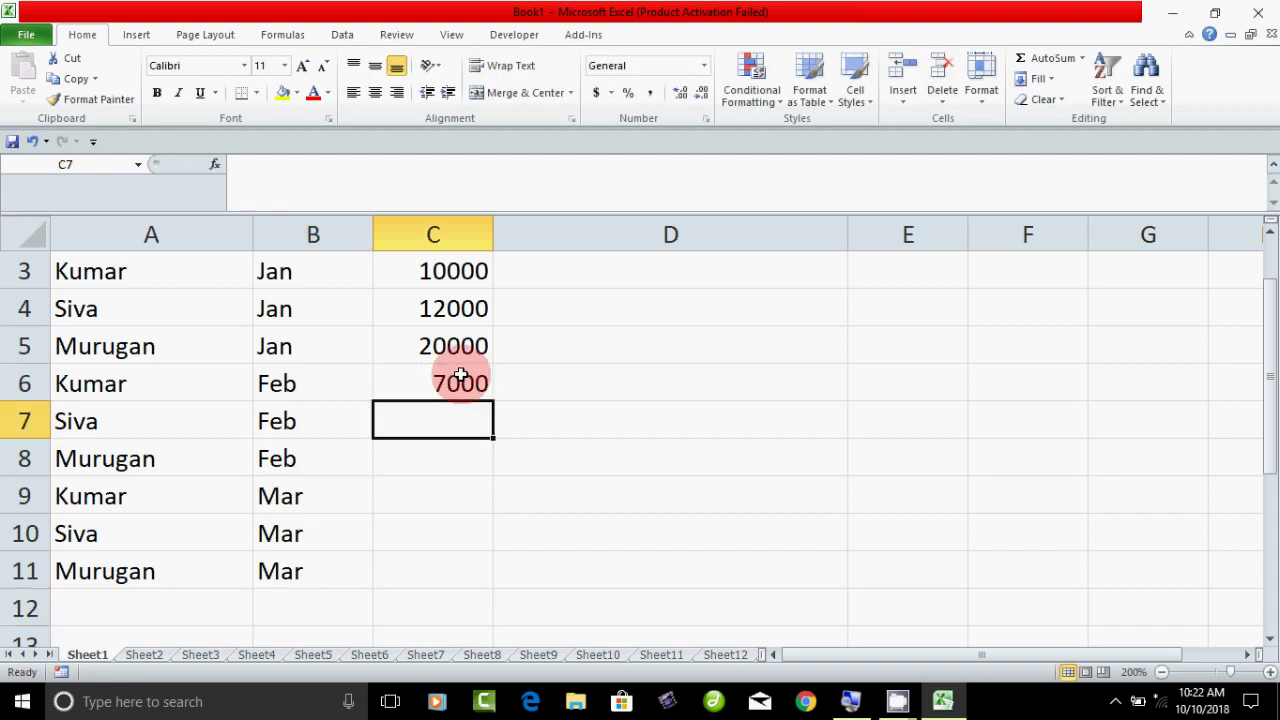
pyautogui.write('8000')
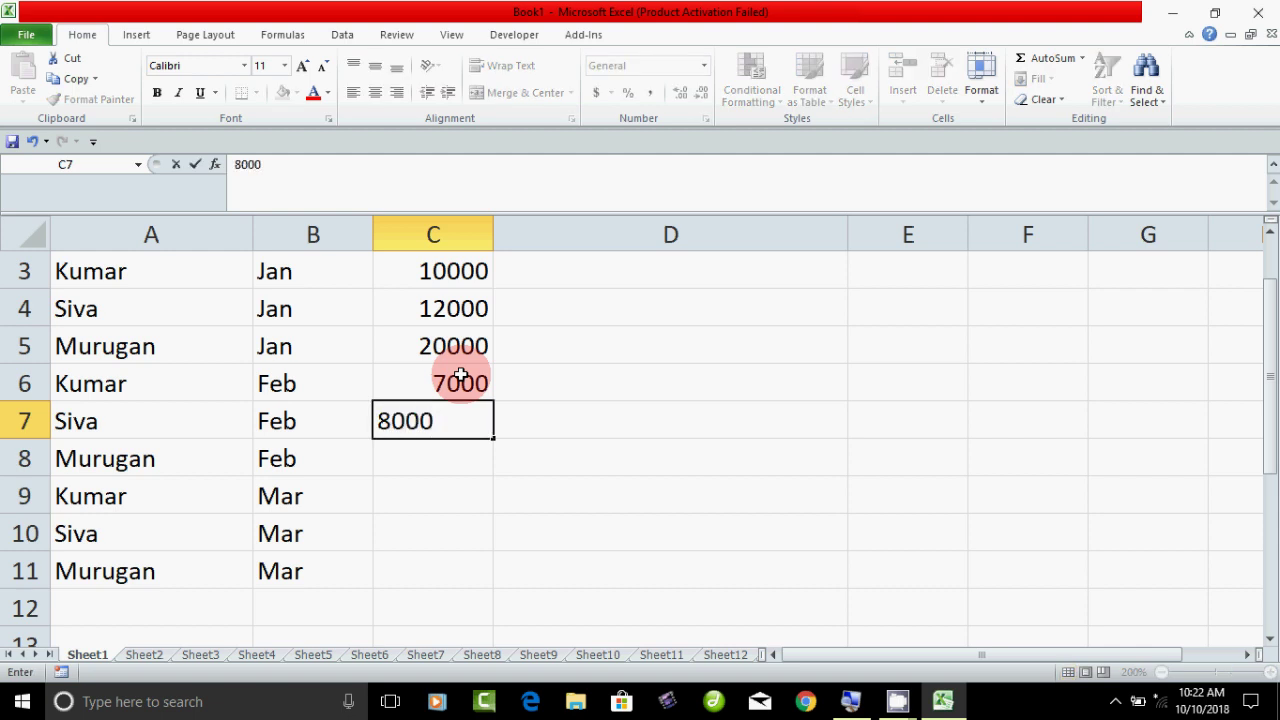
pyautogui.press('Return')
pyautogui.write('5000')
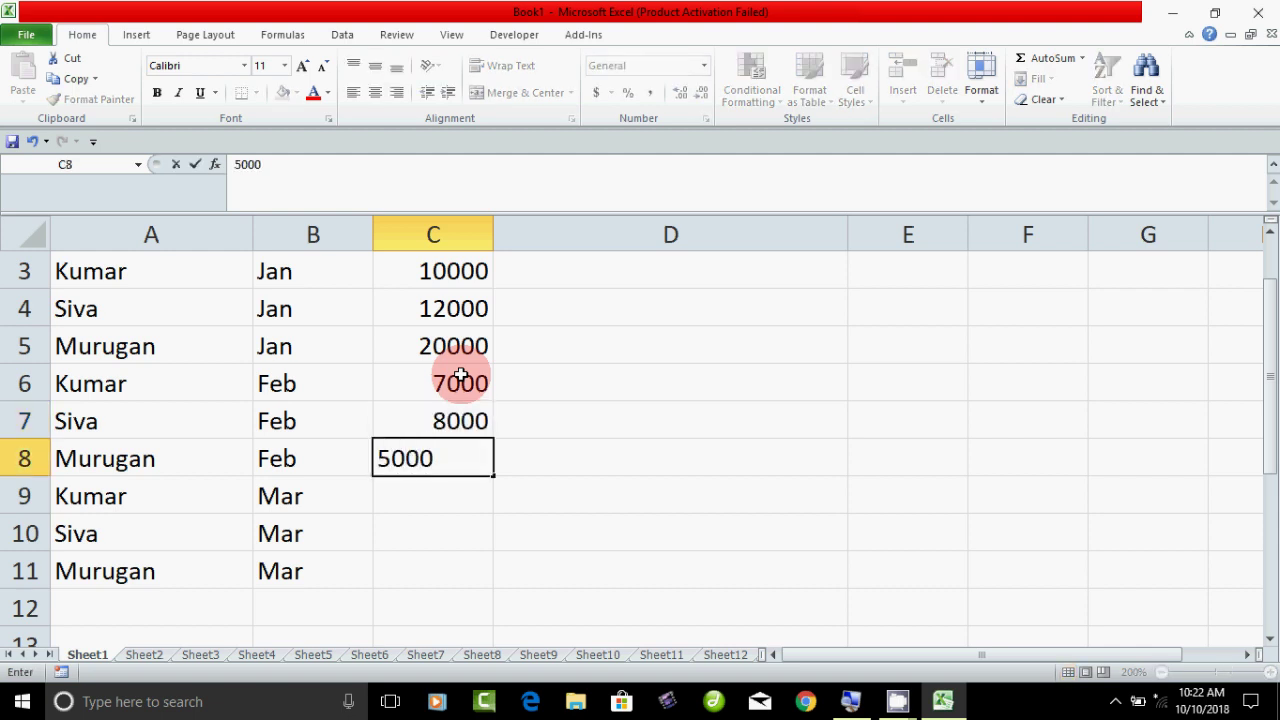
pyautogui.press('Return')
pyautogui.write('10000')
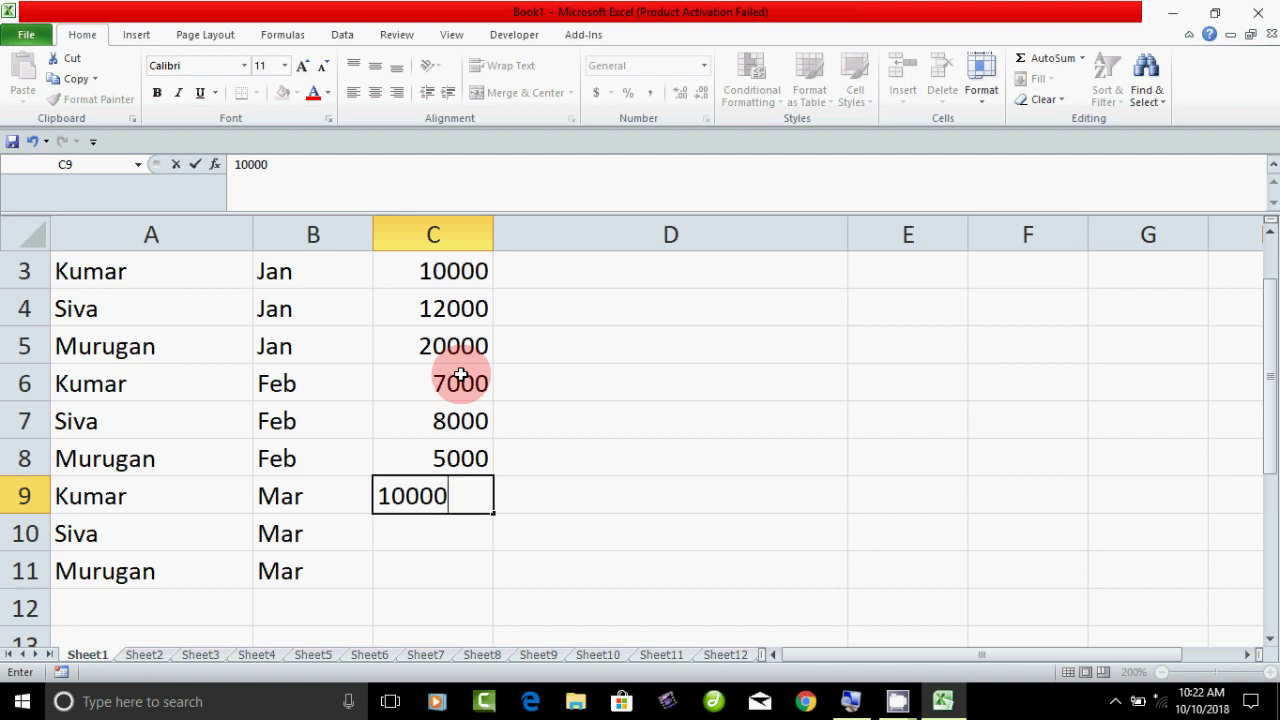
pyautogui.press('Return')
pyautogui.write('4000')
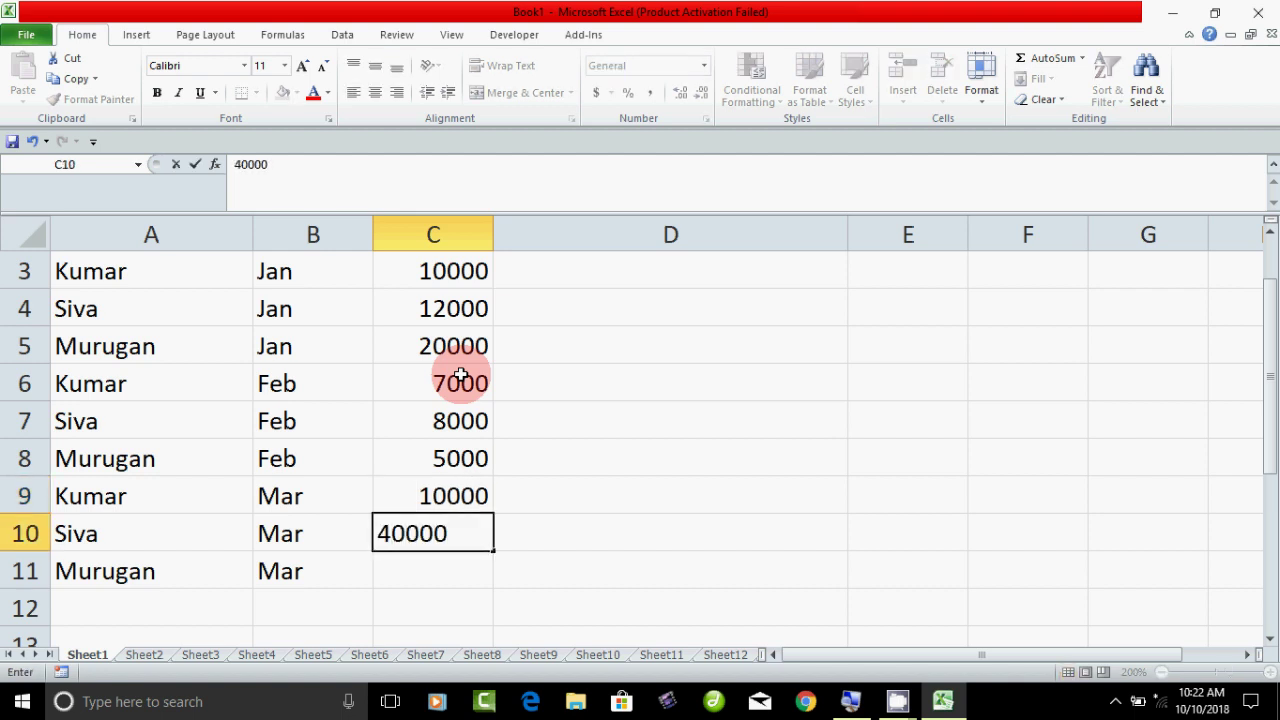
pyautogui.press('Return')
pyautogui.write('6000')
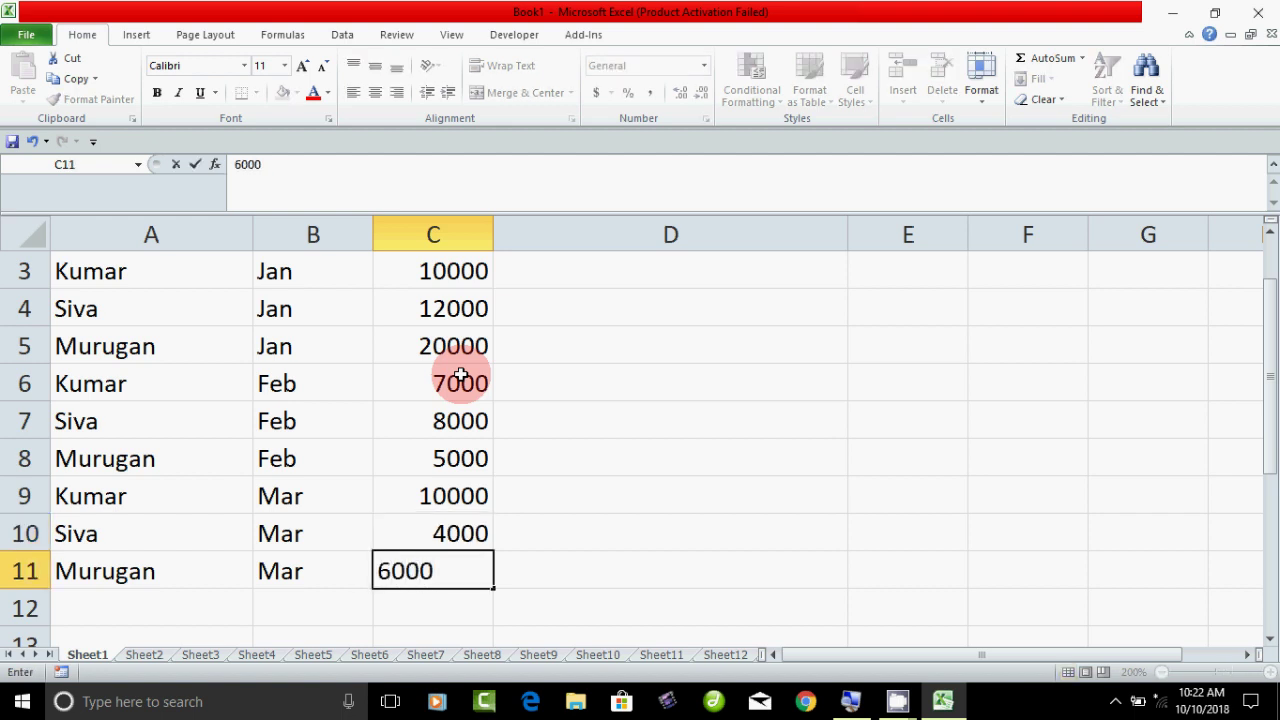
pyautogui.press('Return')
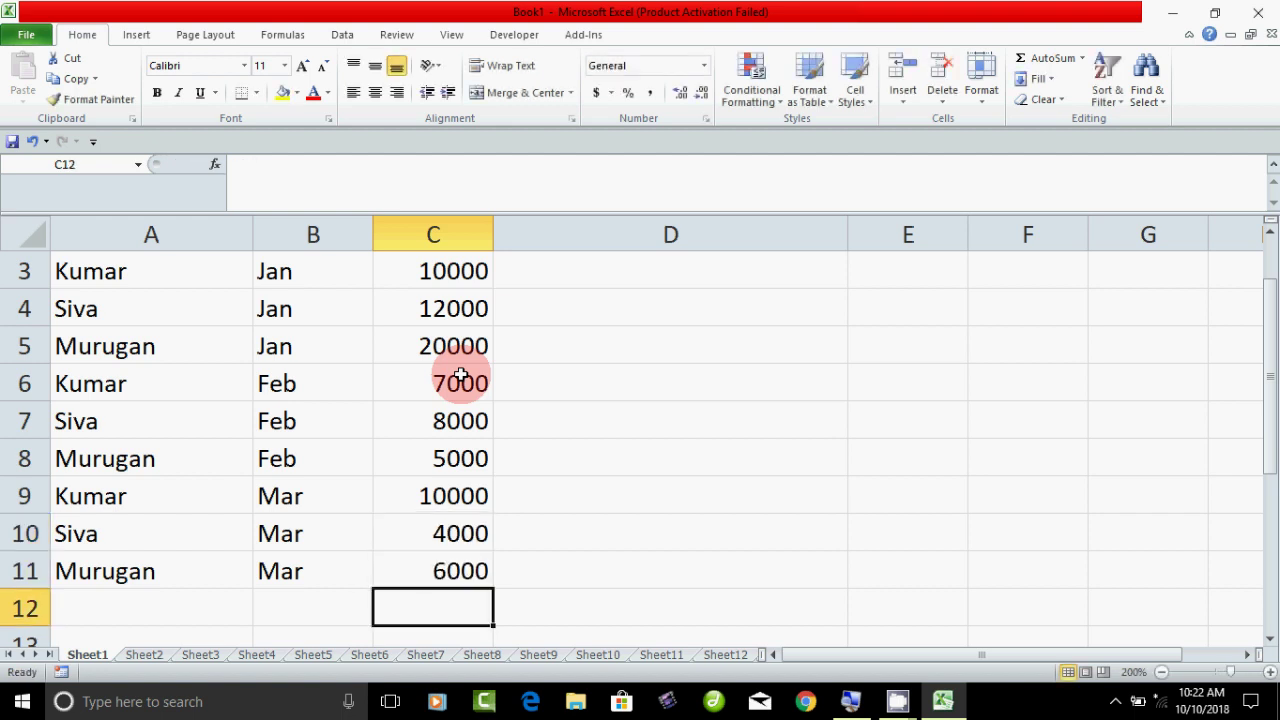
pyautogui.scroll(1, 460, 375)
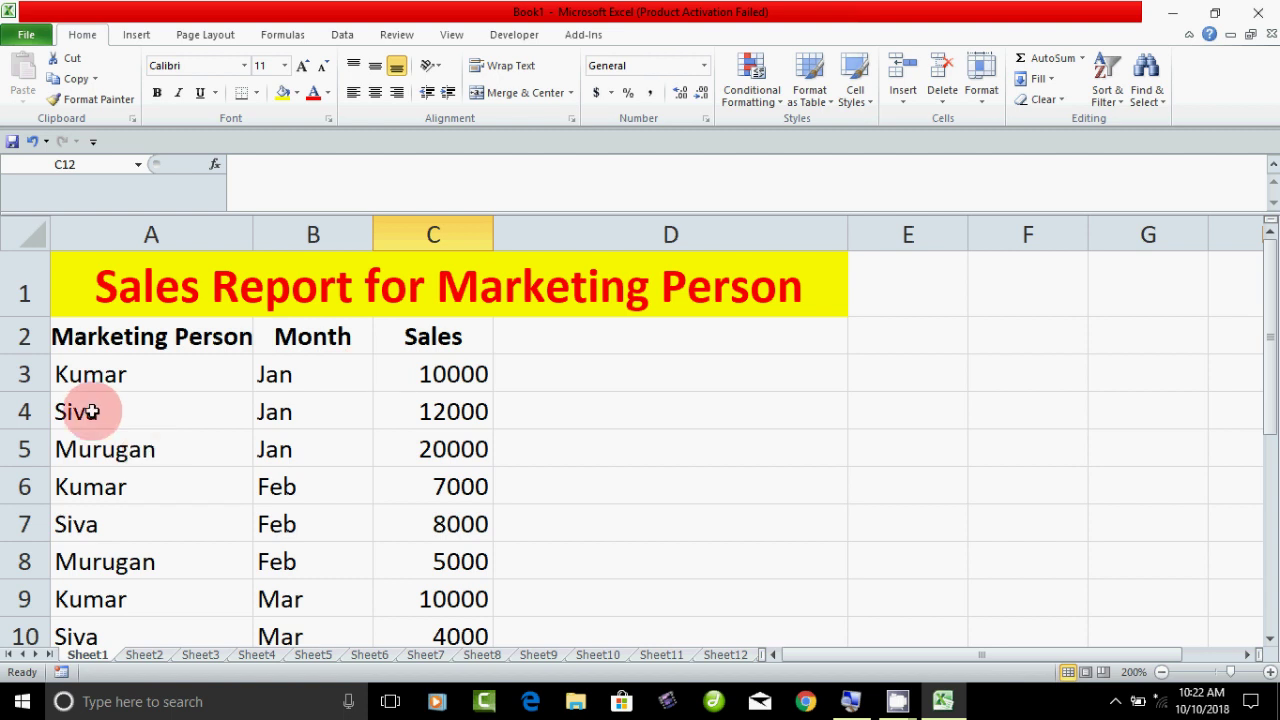
# Step: Check the name and month entries in columns A and B down to row 11
pyautogui.moveTo(107, 390); pyautogui.dragTo(128, 450)
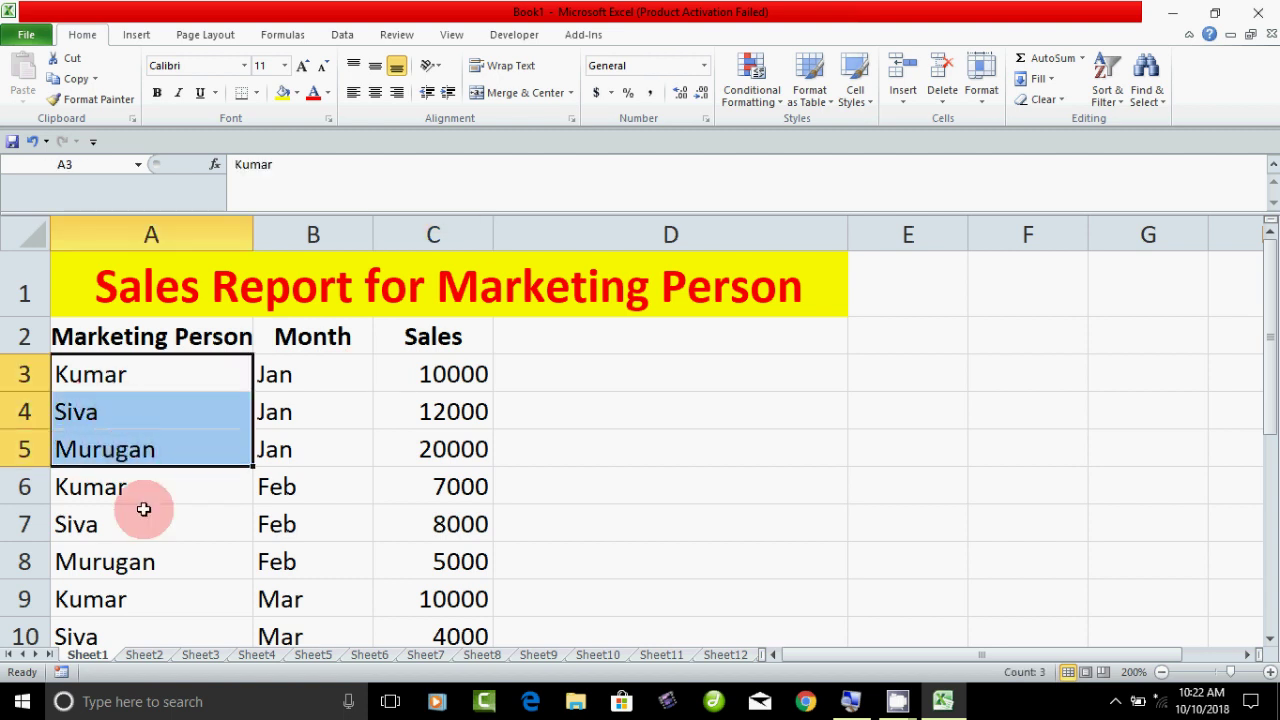
pyautogui.click(275, 416)
pyautogui.click(310, 548)
pyautogui.scroll(-2, 320, 551)
pyautogui.click(326, 414)
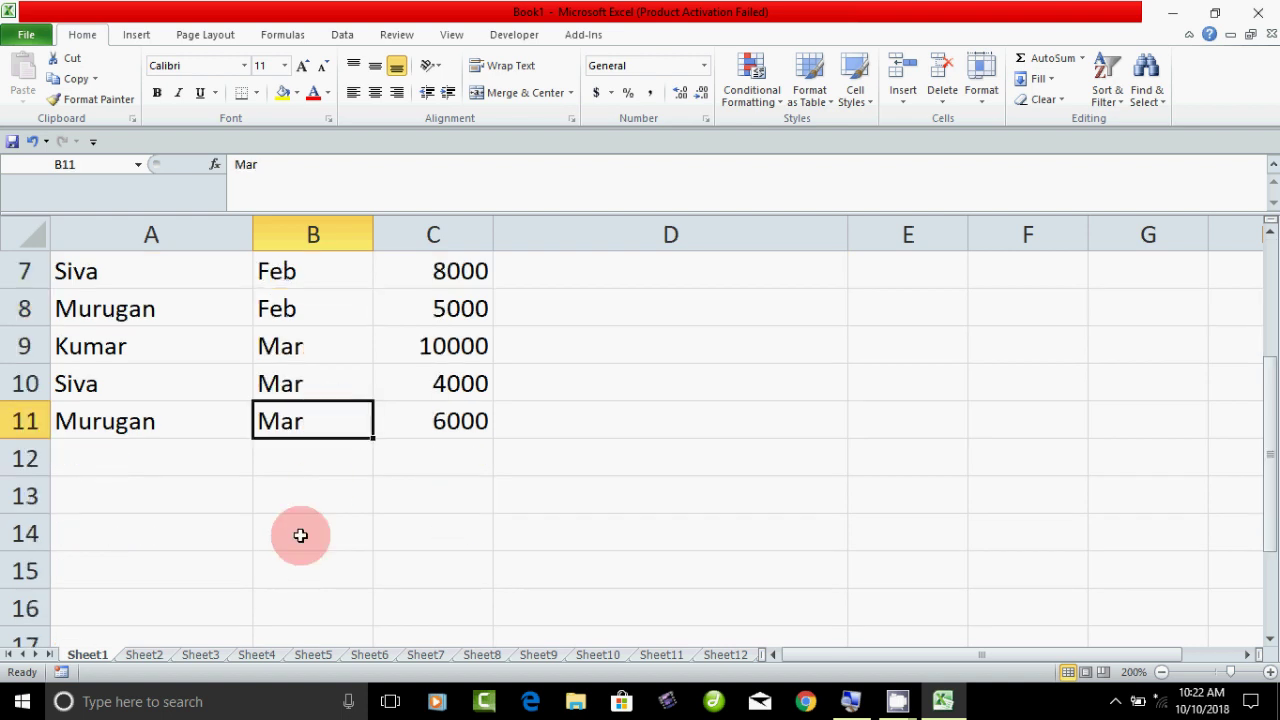
pyautogui.scroll(2, 300, 534)
pyautogui.click(280, 380)
pyautogui.click(278, 487)
pyautogui.click(280, 598)
pyautogui.scroll(-3, 282, 590)
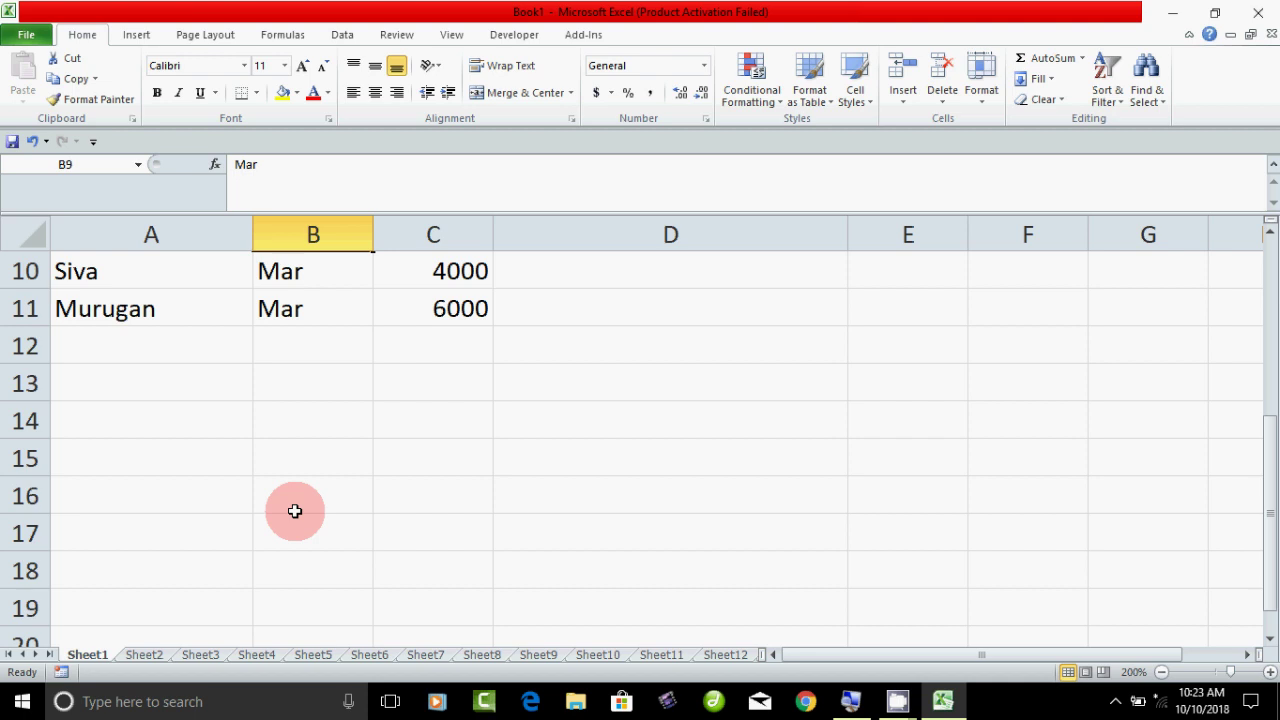
pyautogui.scroll(3, 295, 511)
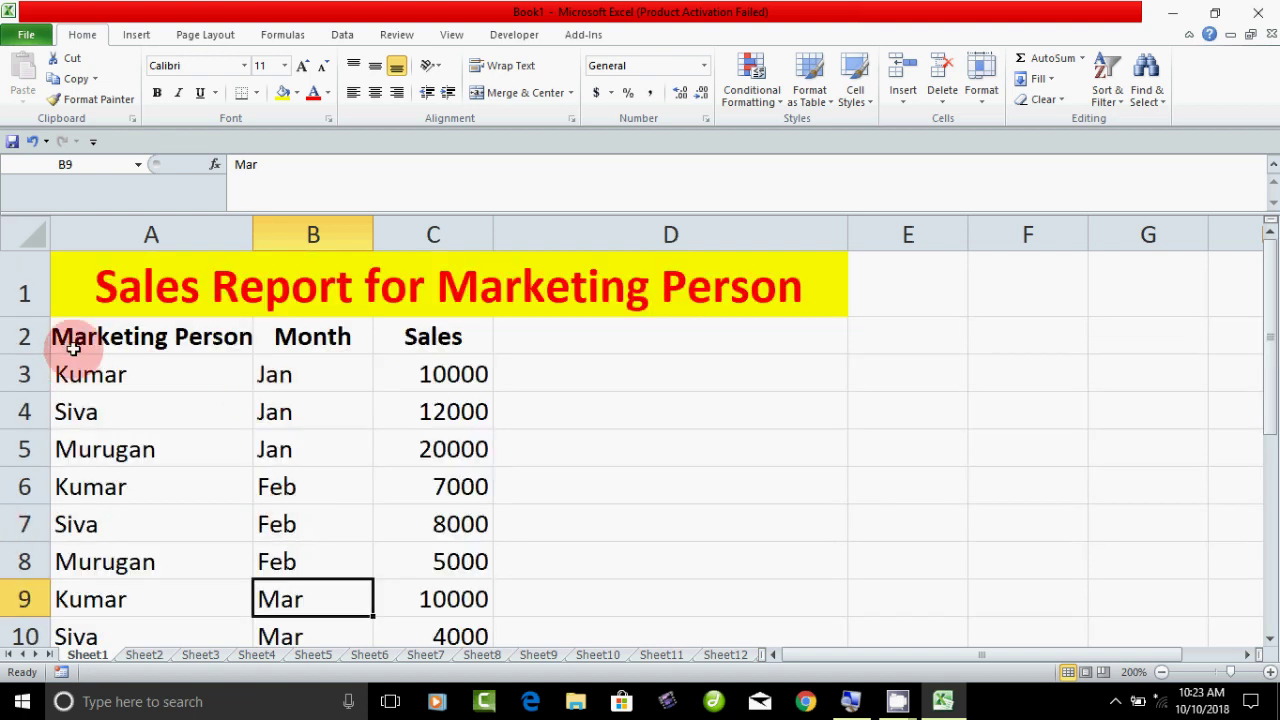
# Step: Select the sales table from the header row A2 down to row 11
pyautogui.moveTo(73, 347); pyautogui.dragTo(423, 686)
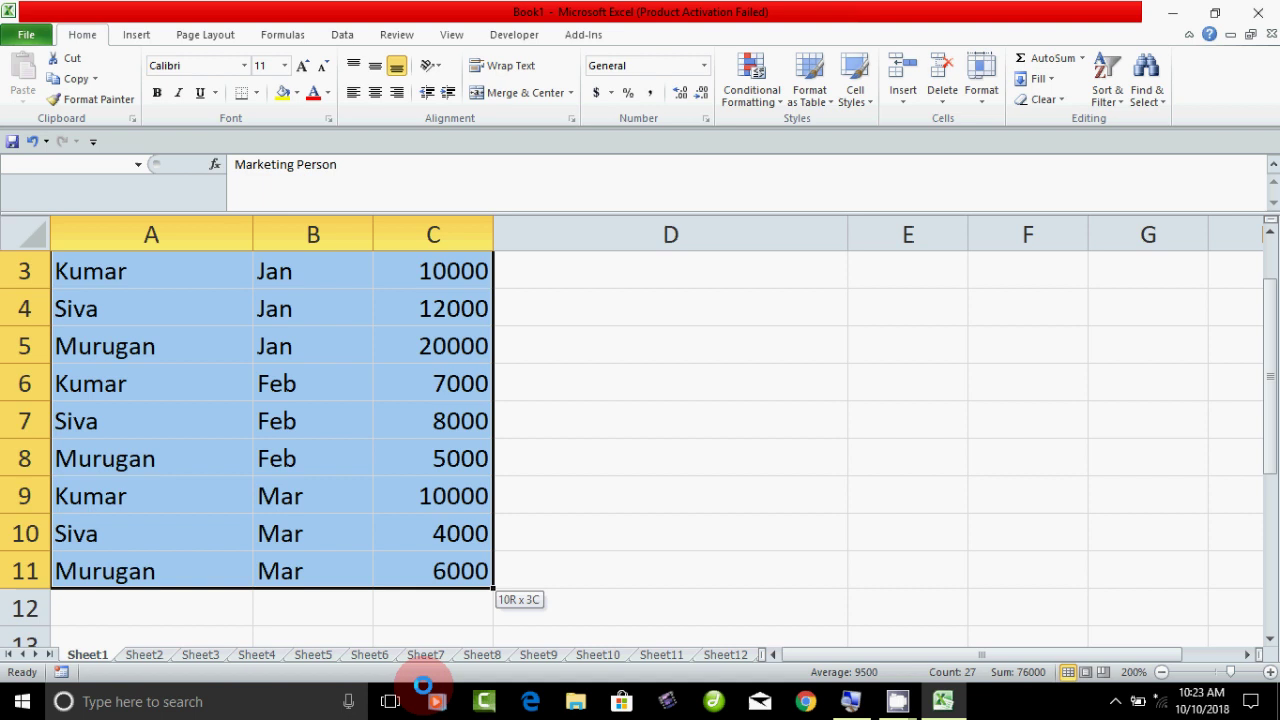
pyautogui.moveTo(423, 686); pyautogui.dragTo(429, 533)
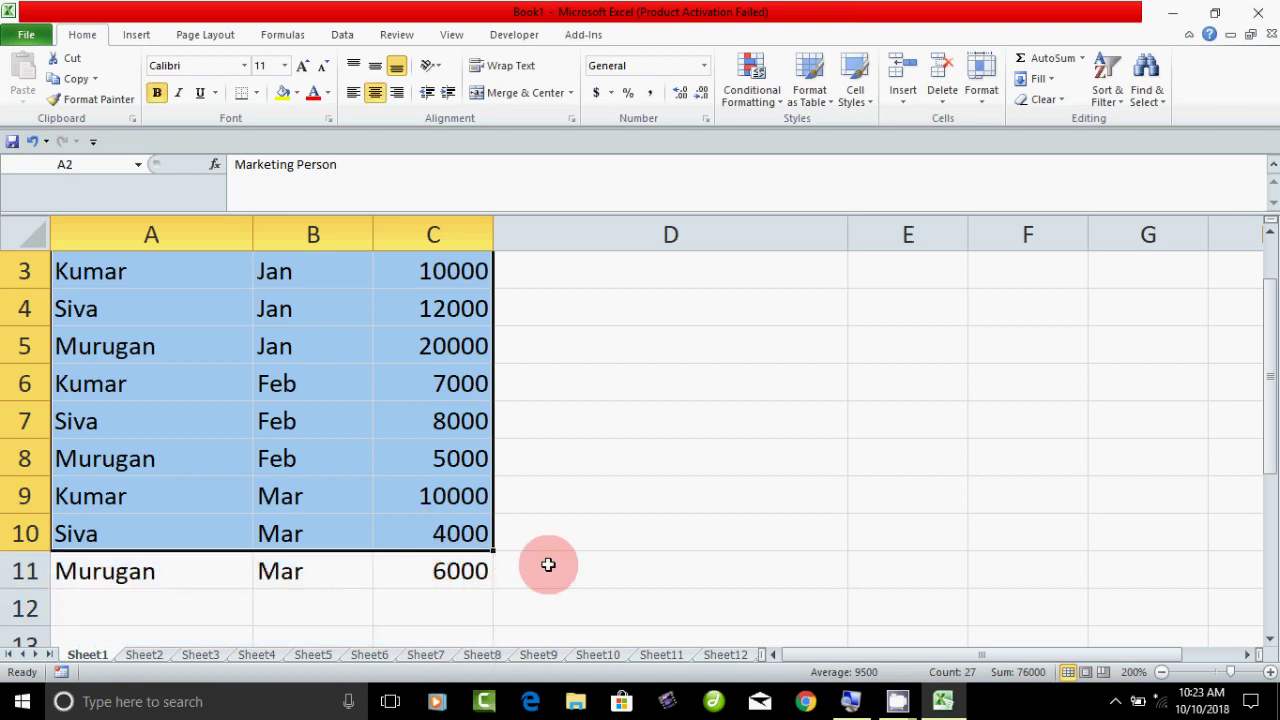
pyautogui.click(548, 565)
pyautogui.scroll(1, 557, 546)
pyautogui.moveTo(86, 334)
pyautogui.mouseDown()
pyautogui.moveTo(217, 375)
pyautogui.moveTo(467, 660)
pyautogui.mouseUp()
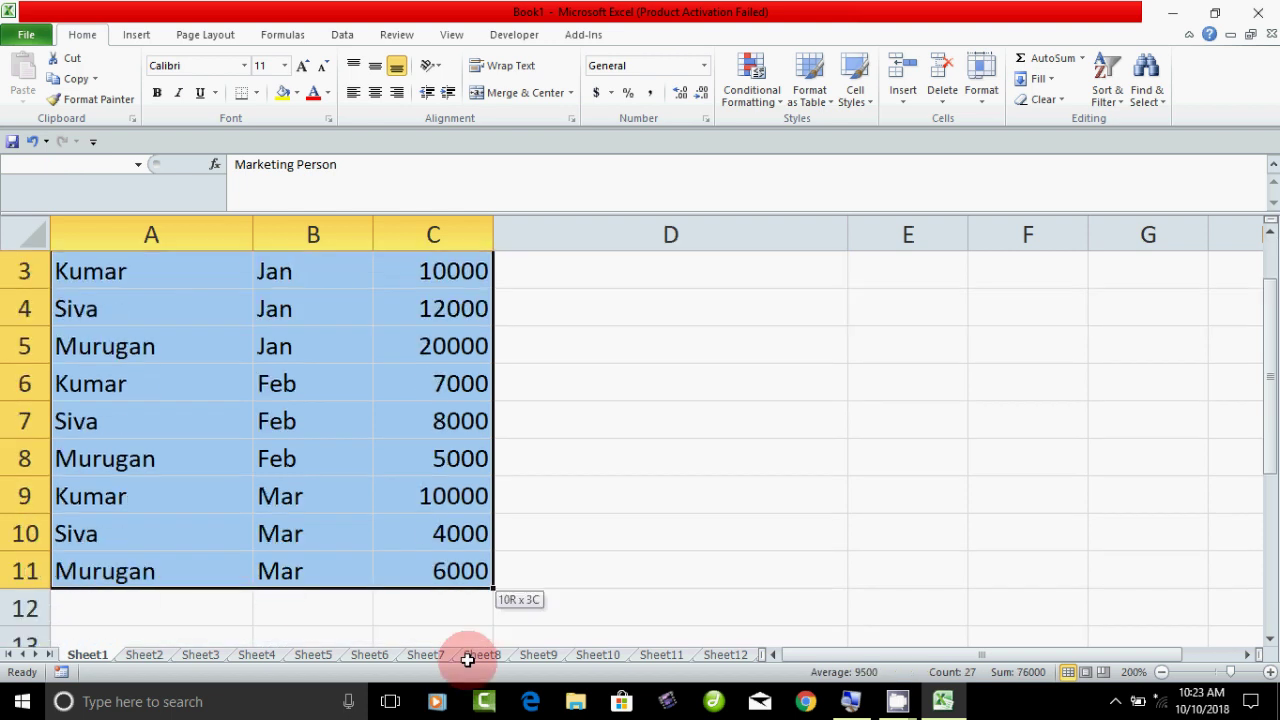
pyautogui.moveTo(467, 660); pyautogui.dragTo(715, 507)
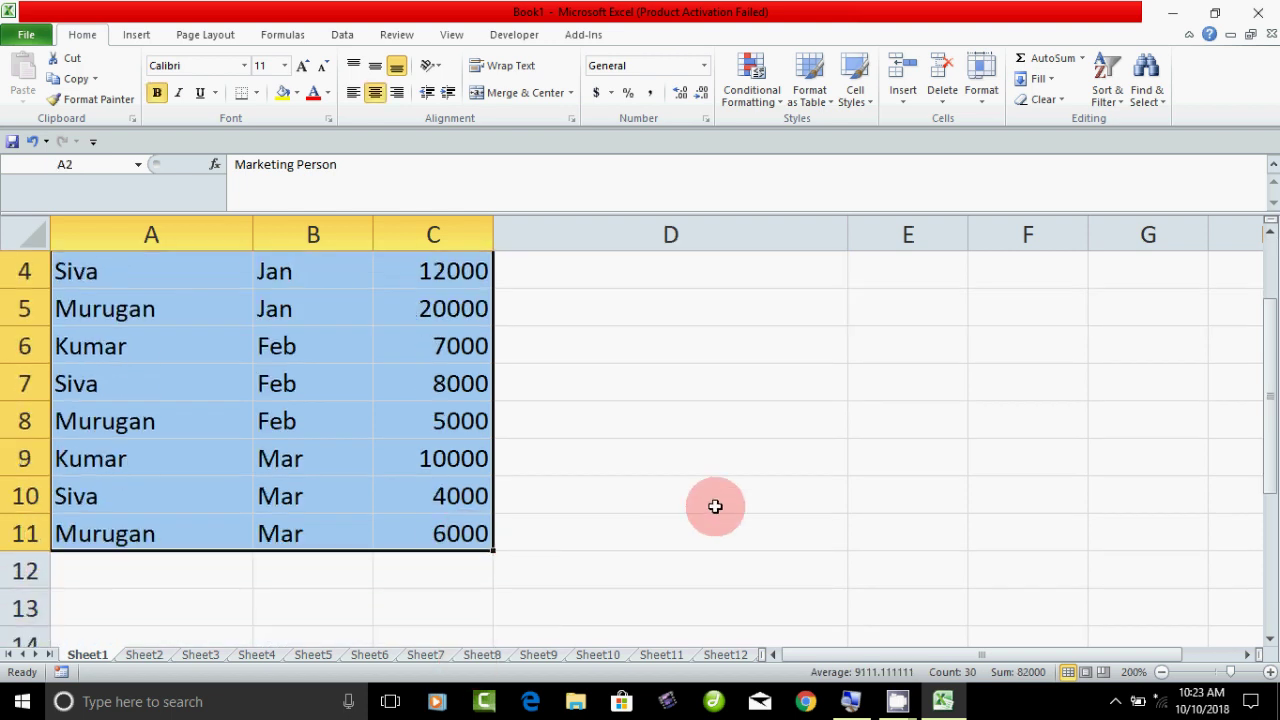
pyautogui.scroll(1, 715, 507)
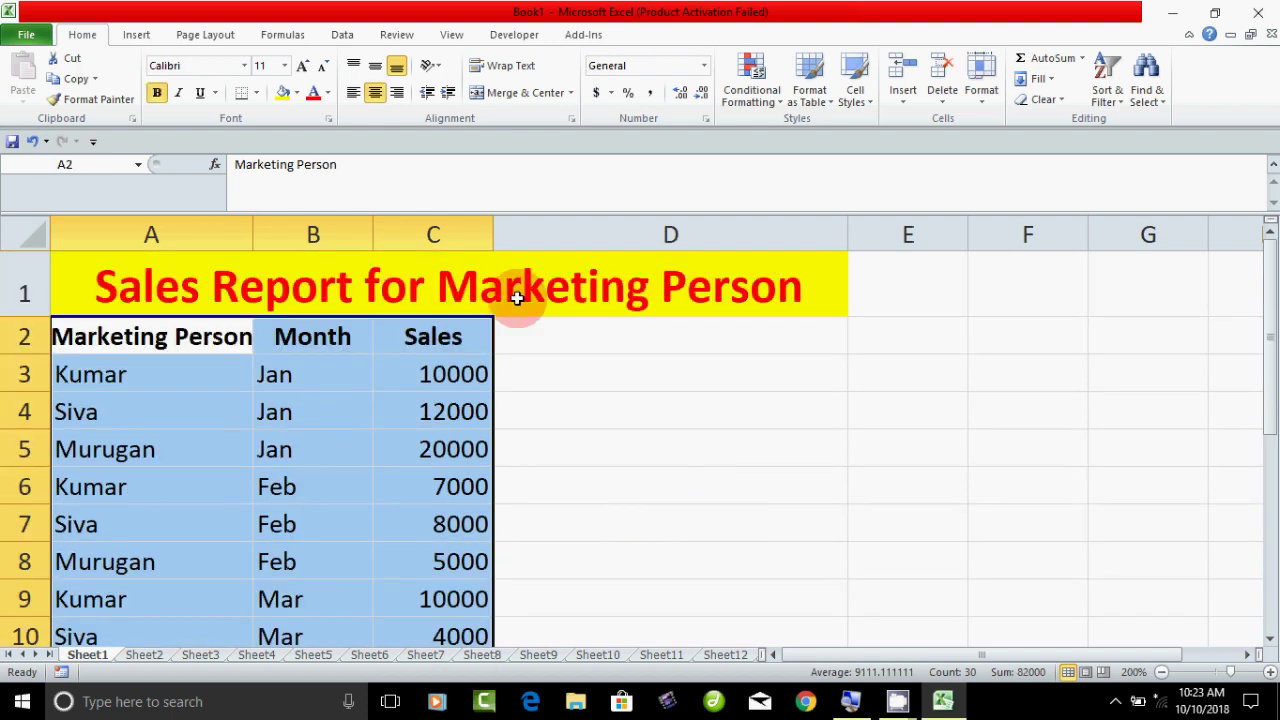
# Step: Preview the Subtotal dialog on the Data tab, then cancel it without applying
pyautogui.click(343, 36)
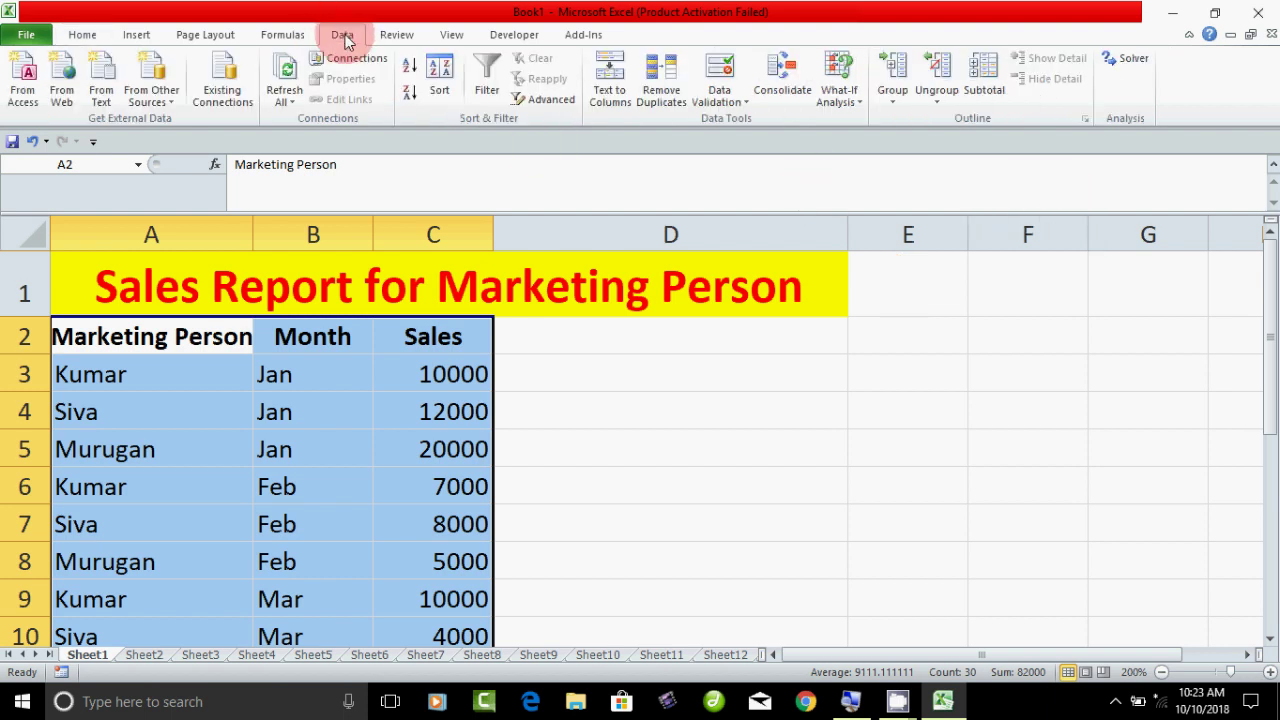
pyautogui.click(978, 81)
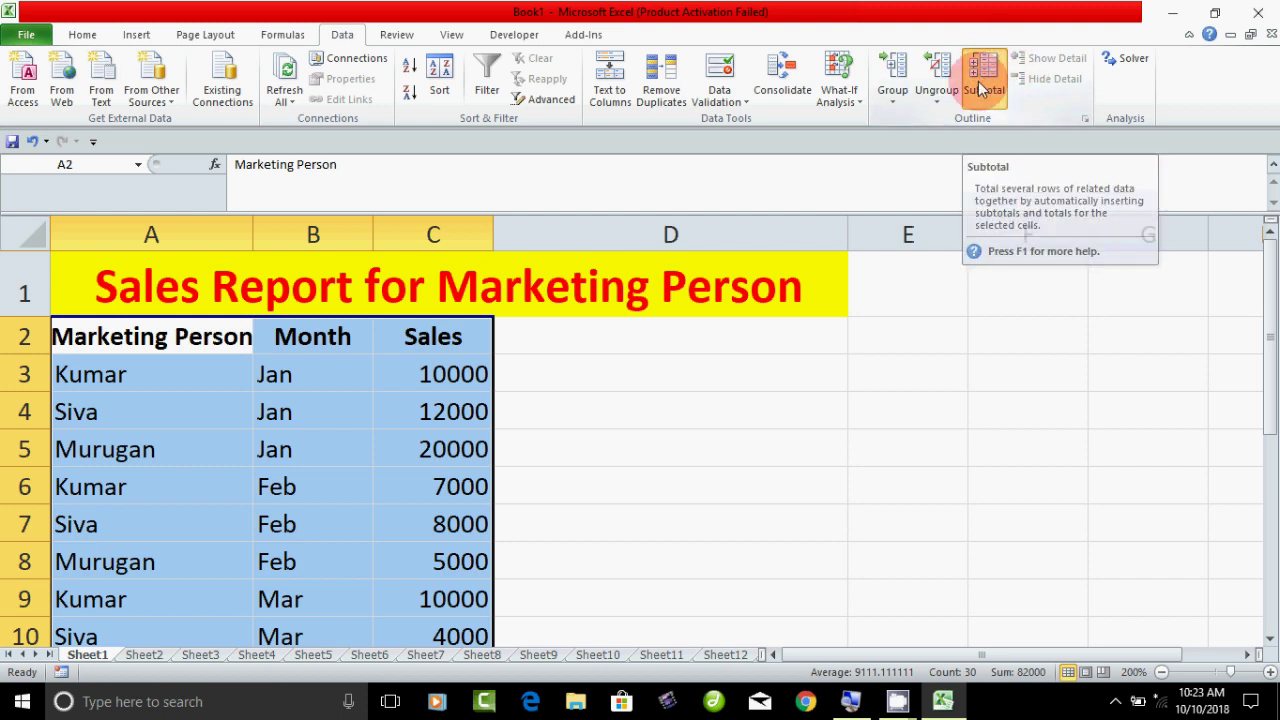
pyautogui.moveTo(868, 208); pyautogui.dragTo(1052, 232)
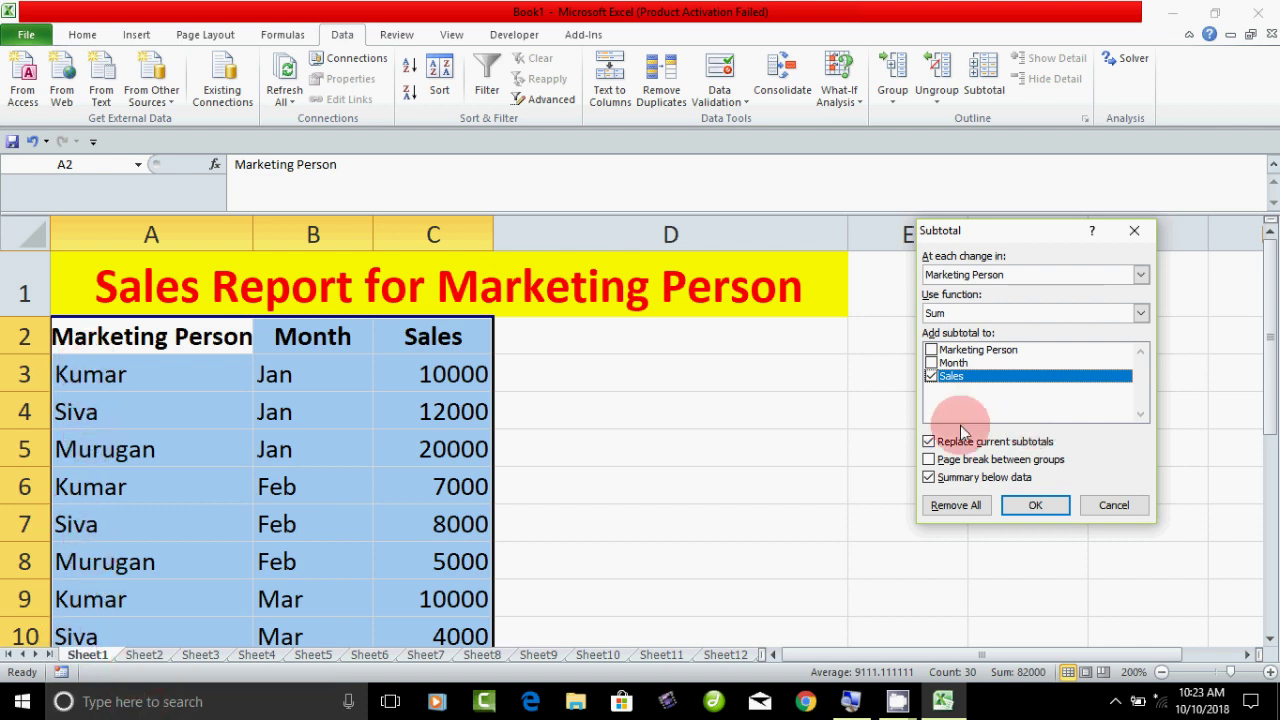
pyautogui.click(1110, 506)
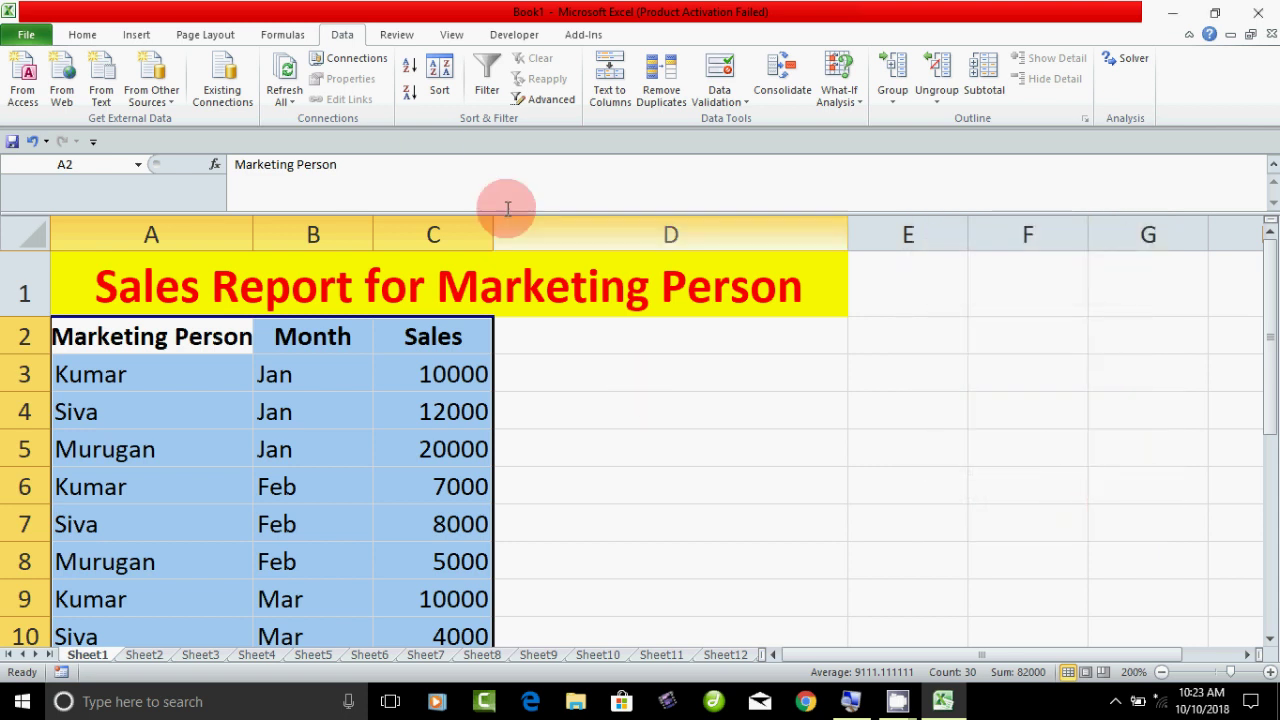
# Step: Trial-sort the table A to Z by Marketing Person, check the grouped rows, then undo it
pyautogui.click(407, 72)
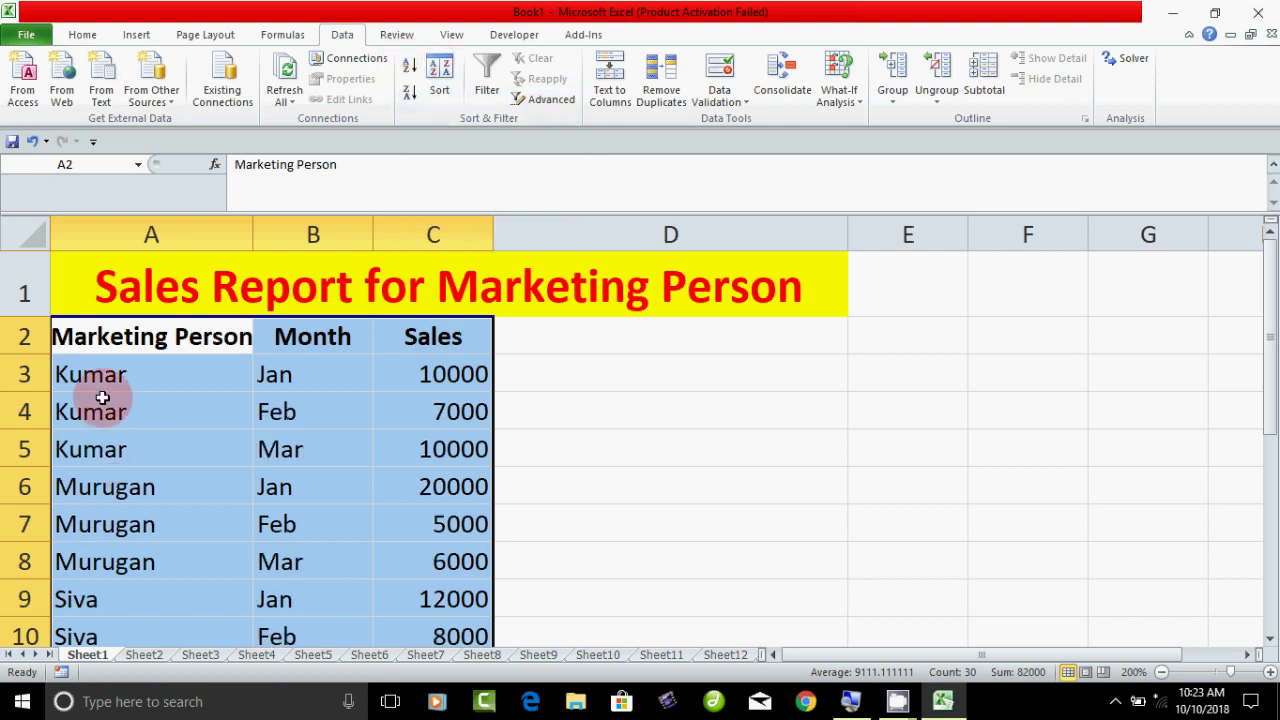
pyautogui.click(100, 376)
pyautogui.click(94, 449)
pyautogui.click(92, 486)
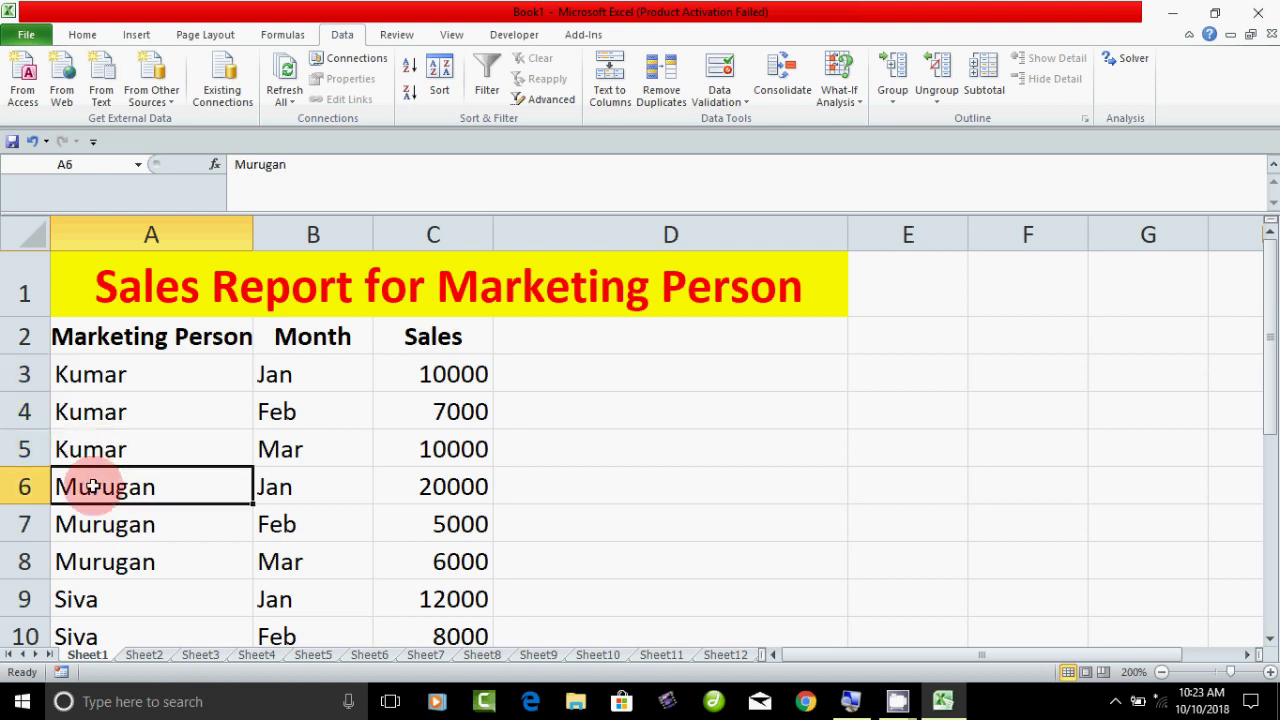
pyautogui.click(97, 563)
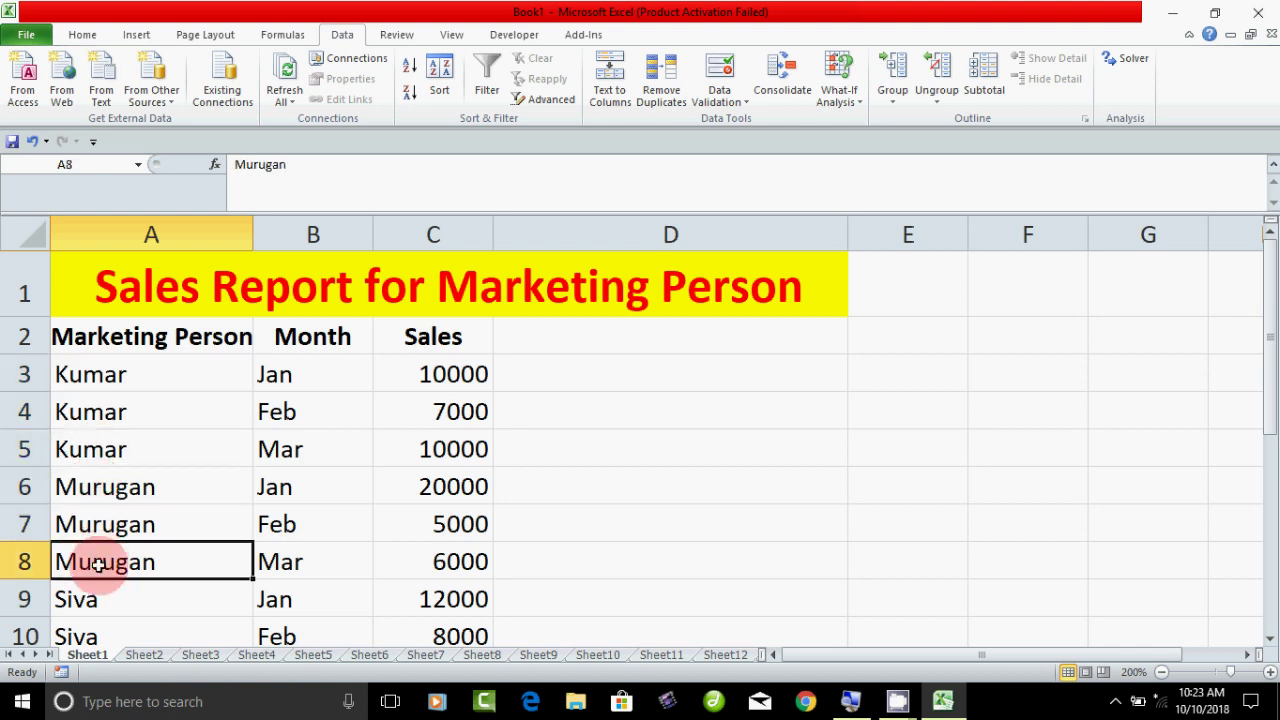
pyautogui.hotkey('ctrl', 'z')
# Step: Select the sales table from the header row and sort it A to Z by Marketing Person
pyautogui.click(104, 376)
pyautogui.click(106, 408)
pyautogui.click(106, 450)
pyautogui.click(106, 488)
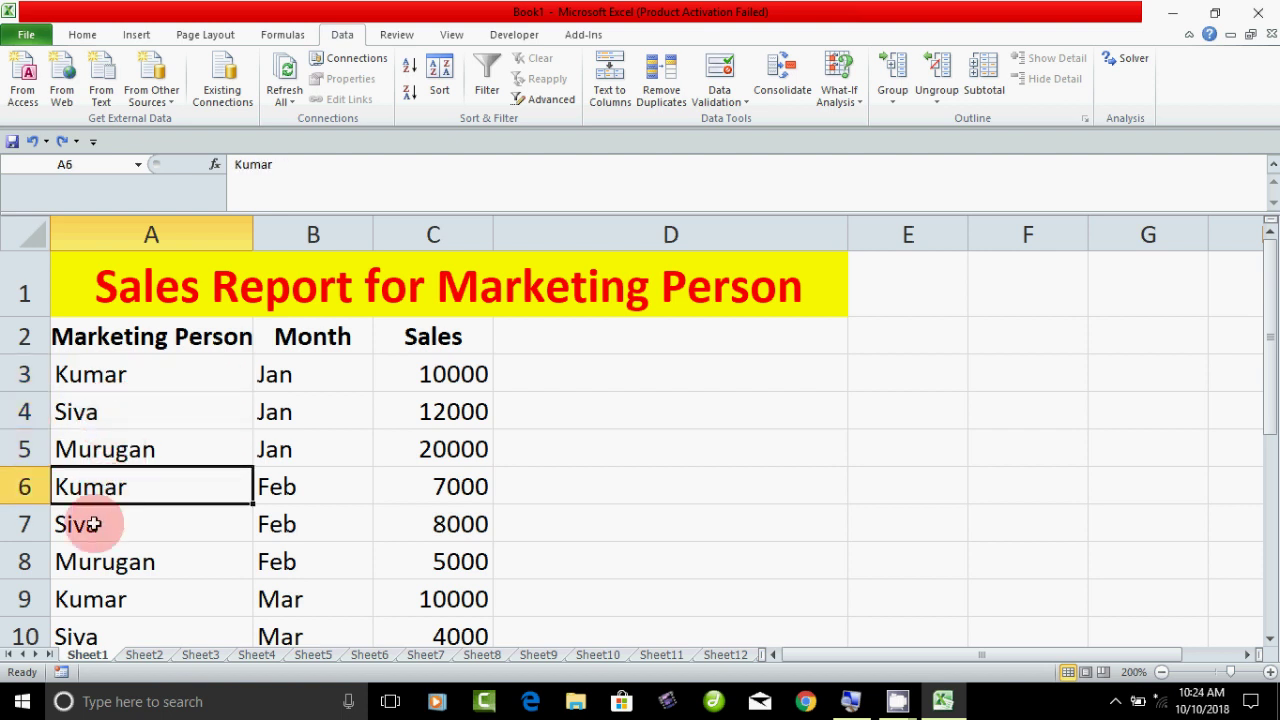
pyautogui.click(93, 524)
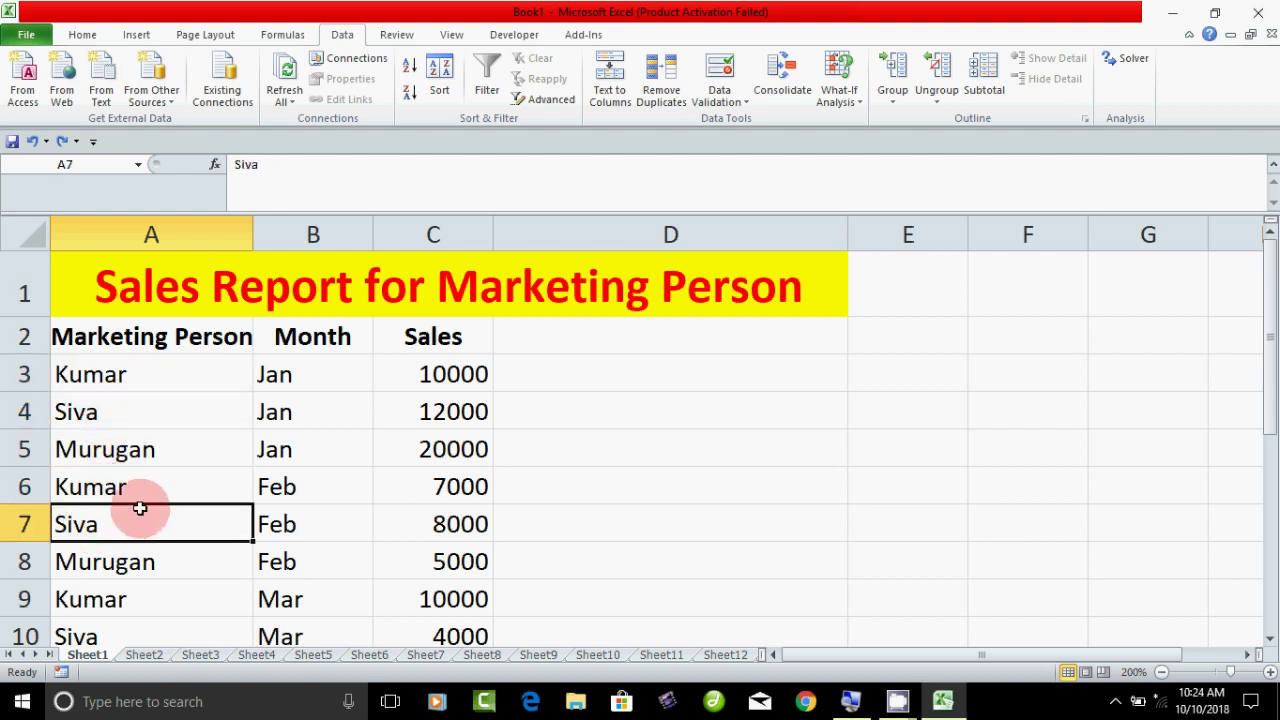
pyautogui.moveTo(88, 338)
pyautogui.mouseDown()
pyautogui.moveTo(455, 470)
pyautogui.moveTo(454, 584)
pyautogui.mouseUp()
pyautogui.scroll(1, 589, 508)
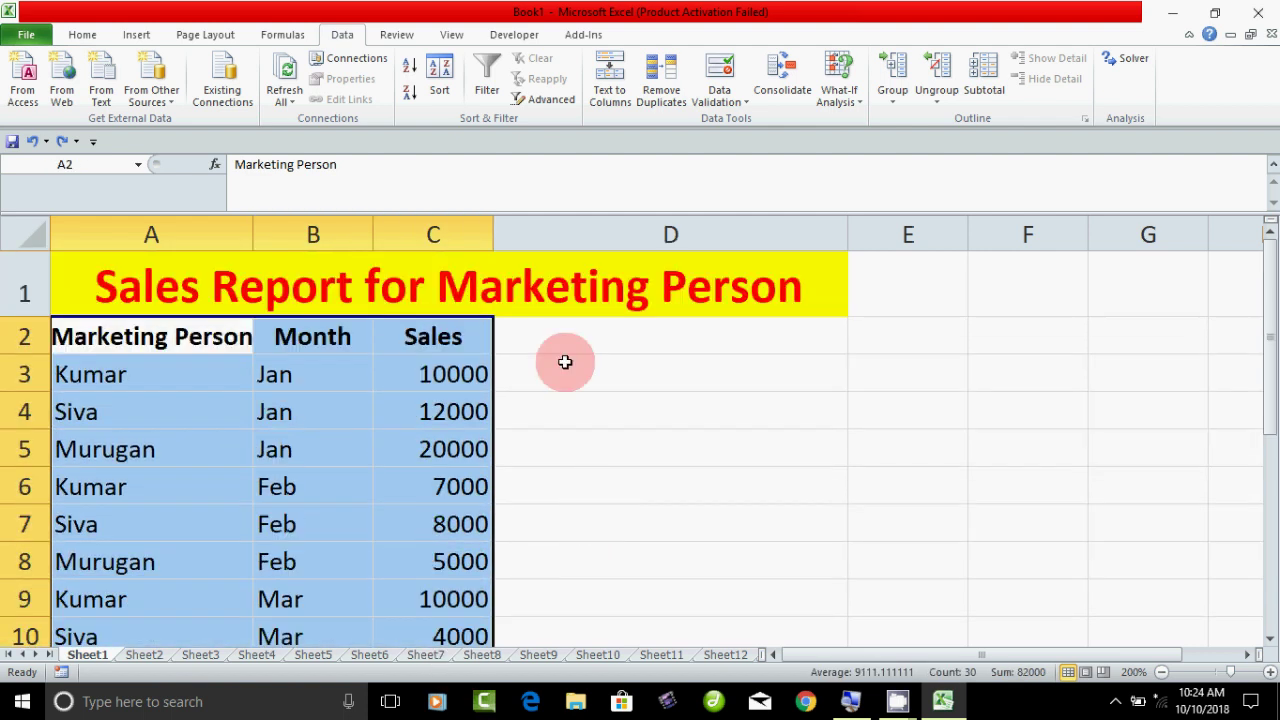
pyautogui.click(411, 66)
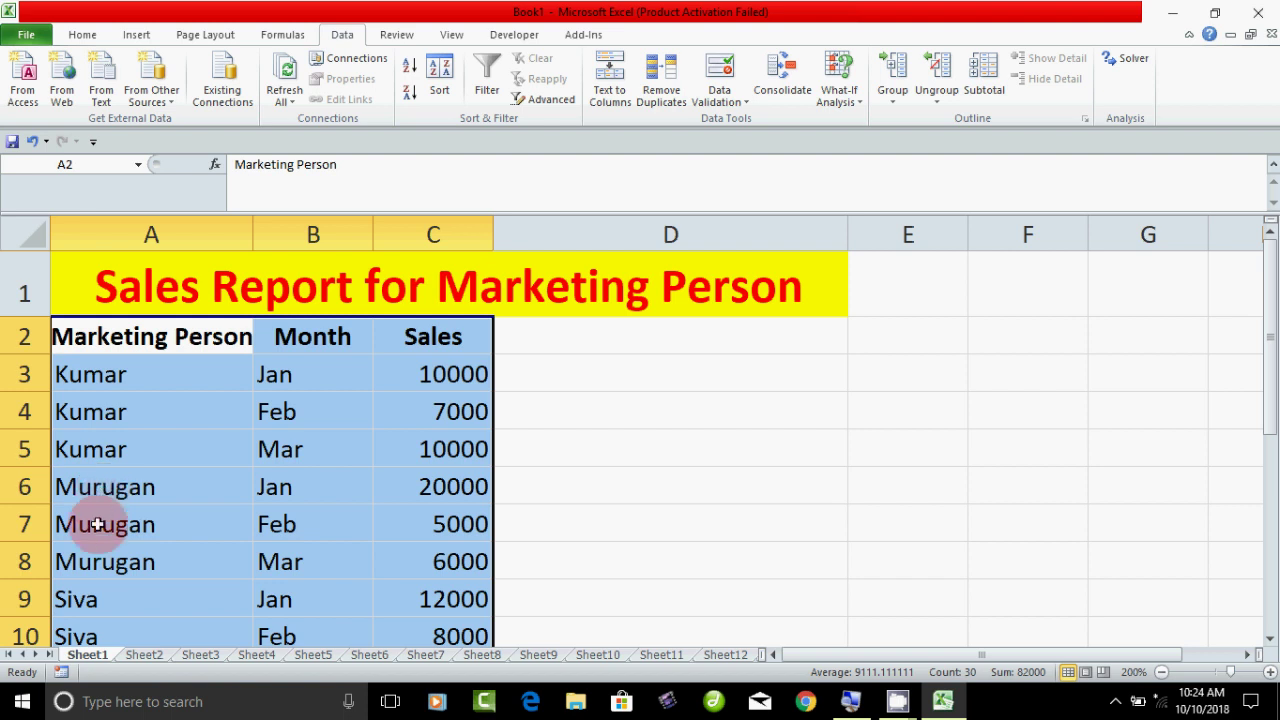
pyautogui.scroll(-1, 157, 586)
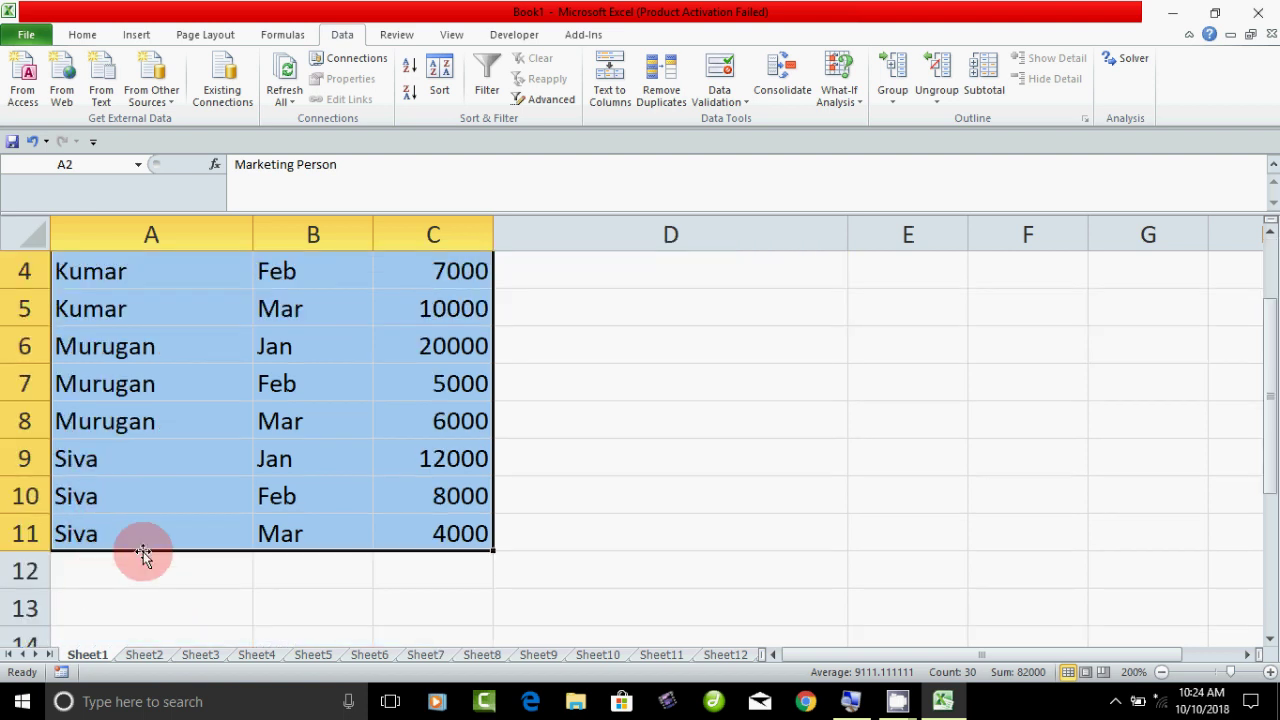
pyautogui.scroll(1, 140, 552)
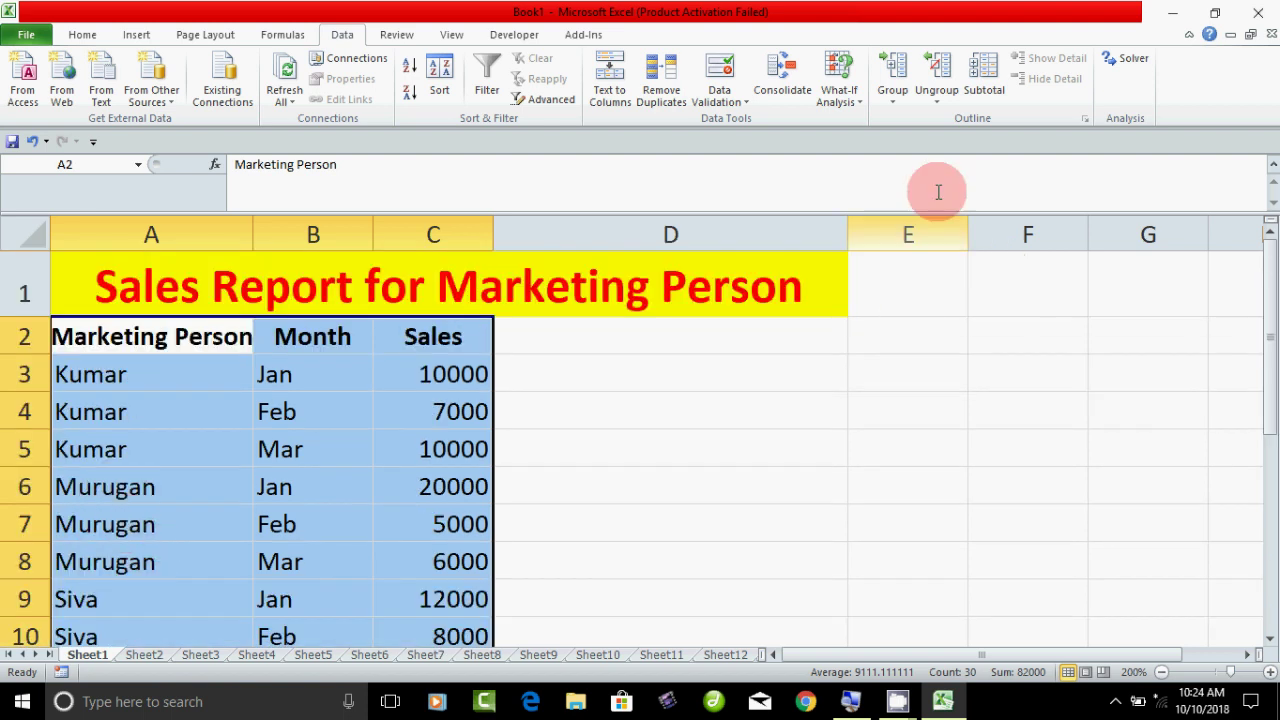
# Step: Add Sum subtotals of Sales at each change in Marketing Person
pyautogui.click(987, 89)
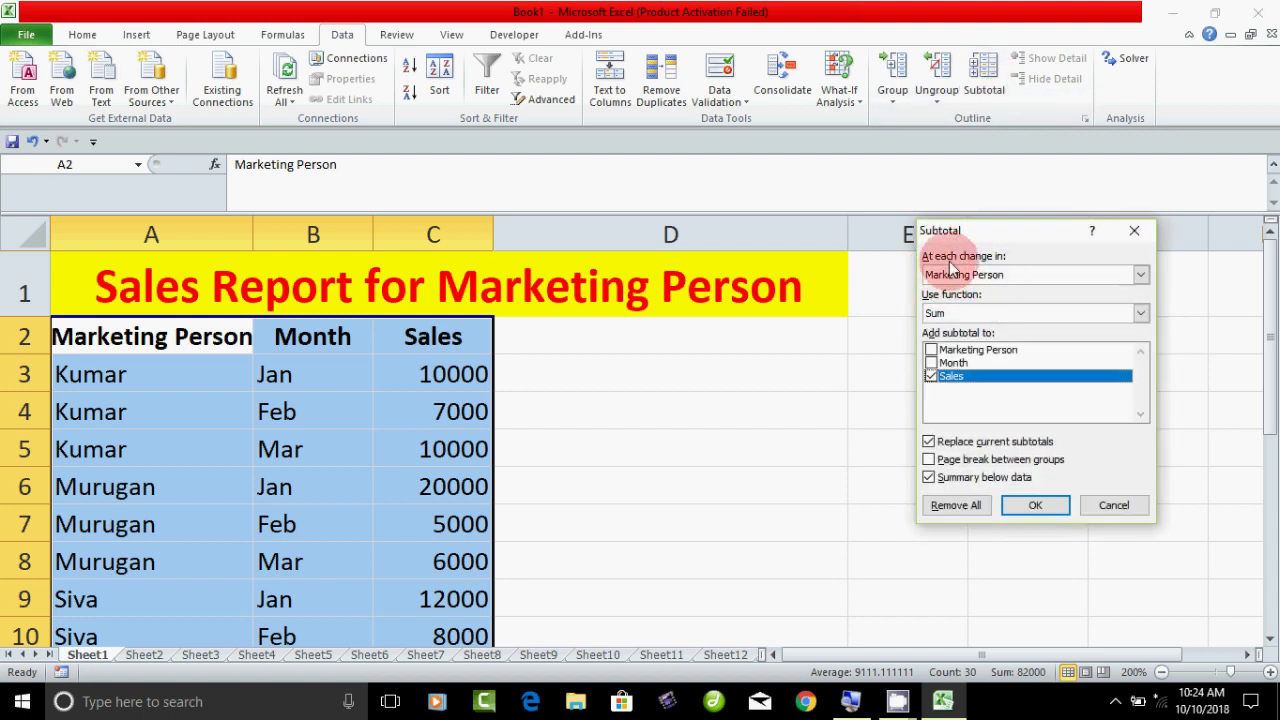
pyautogui.click(990, 272)
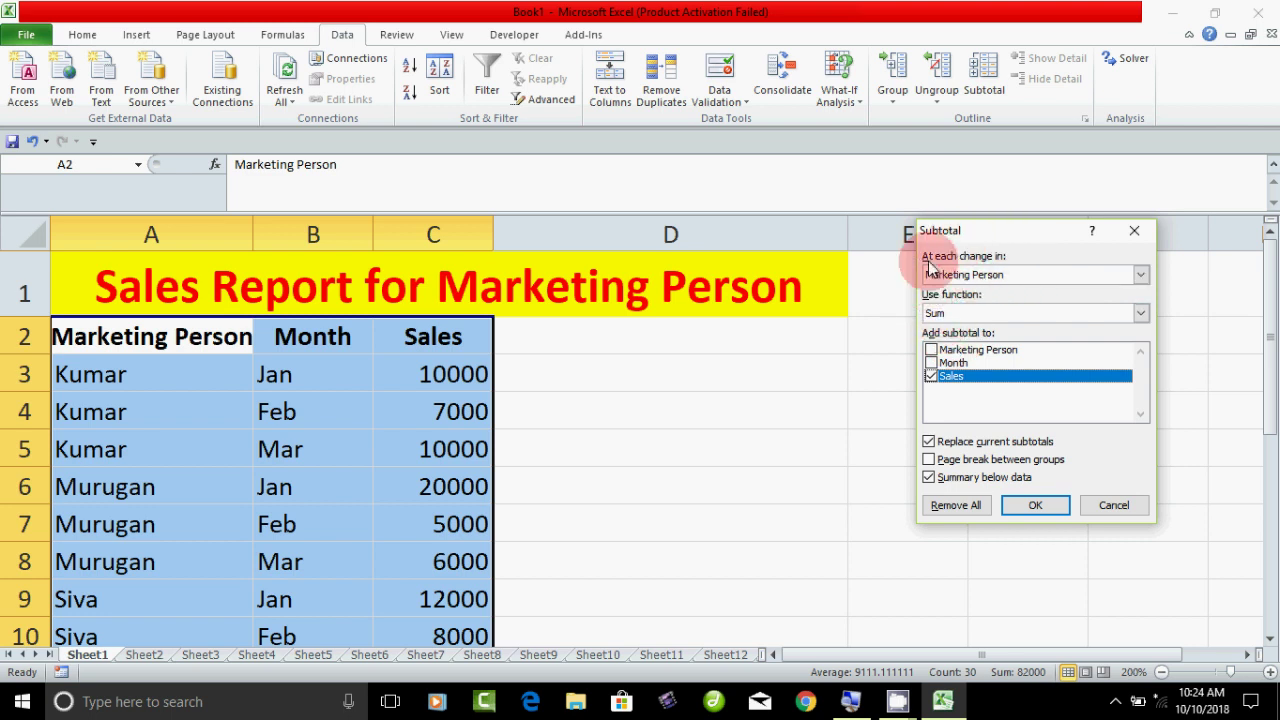
pyautogui.click(1031, 506)
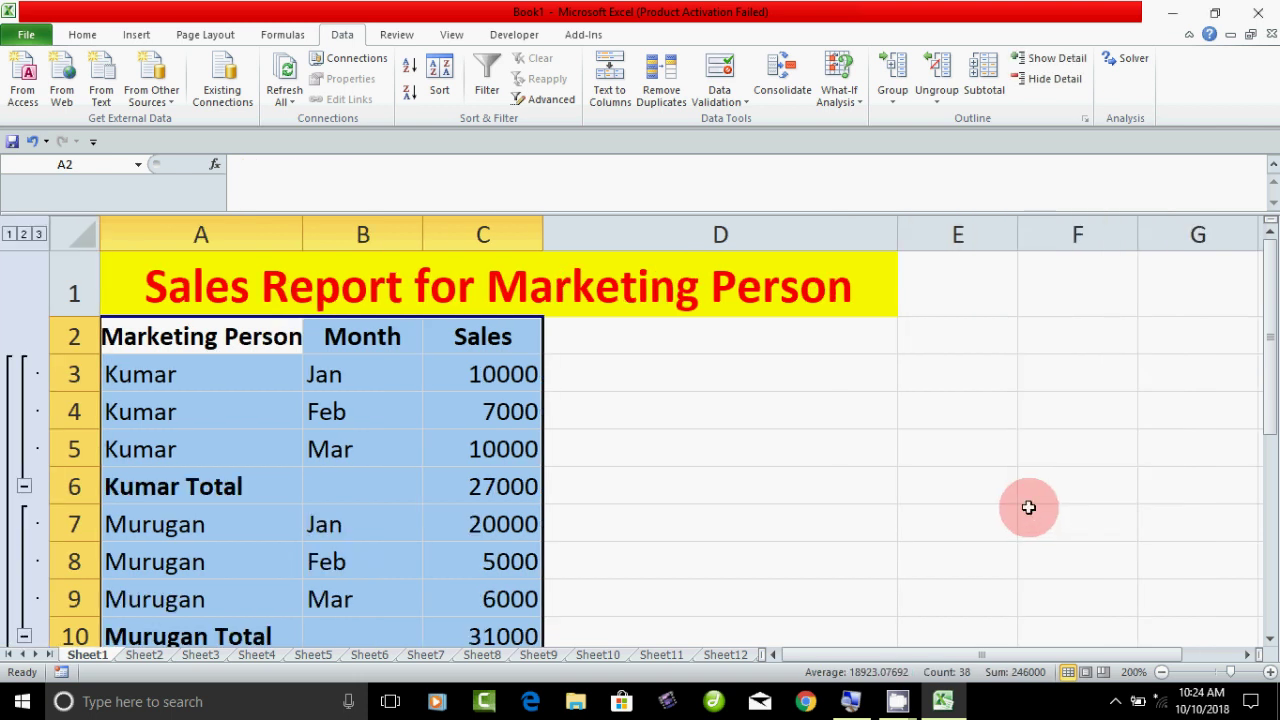
pyautogui.click(210, 490)
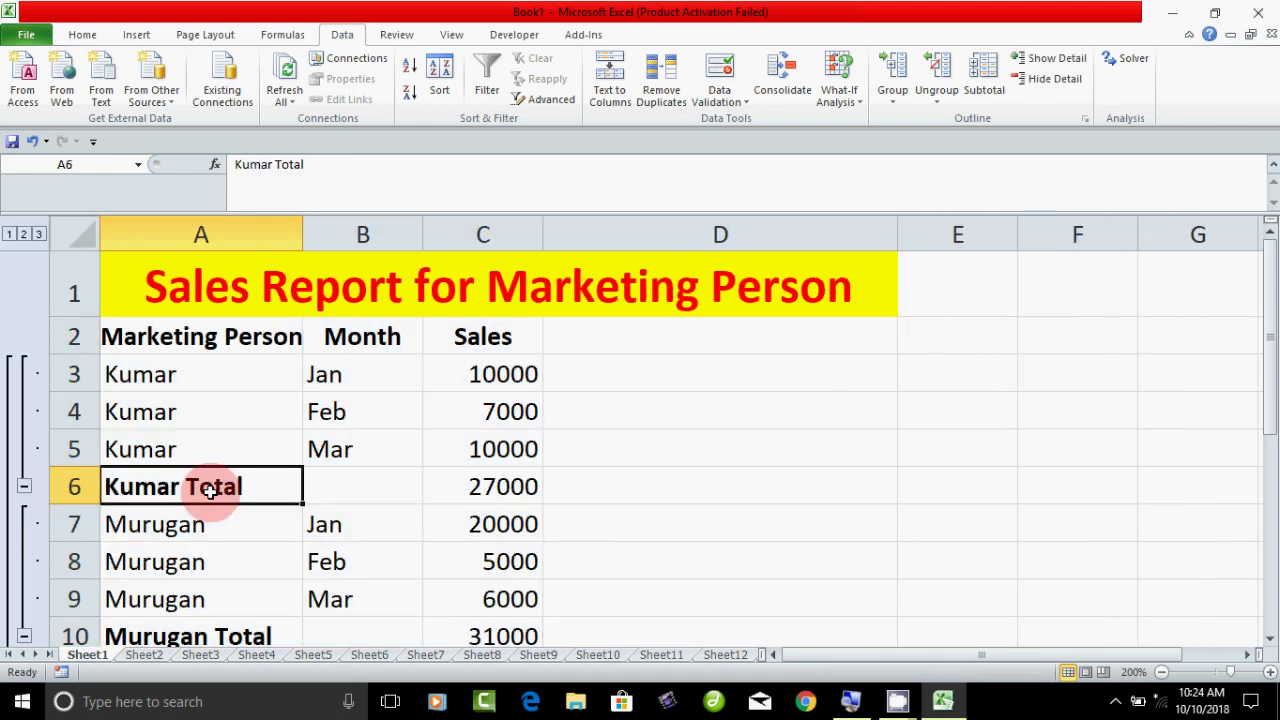
pyautogui.click(508, 490)
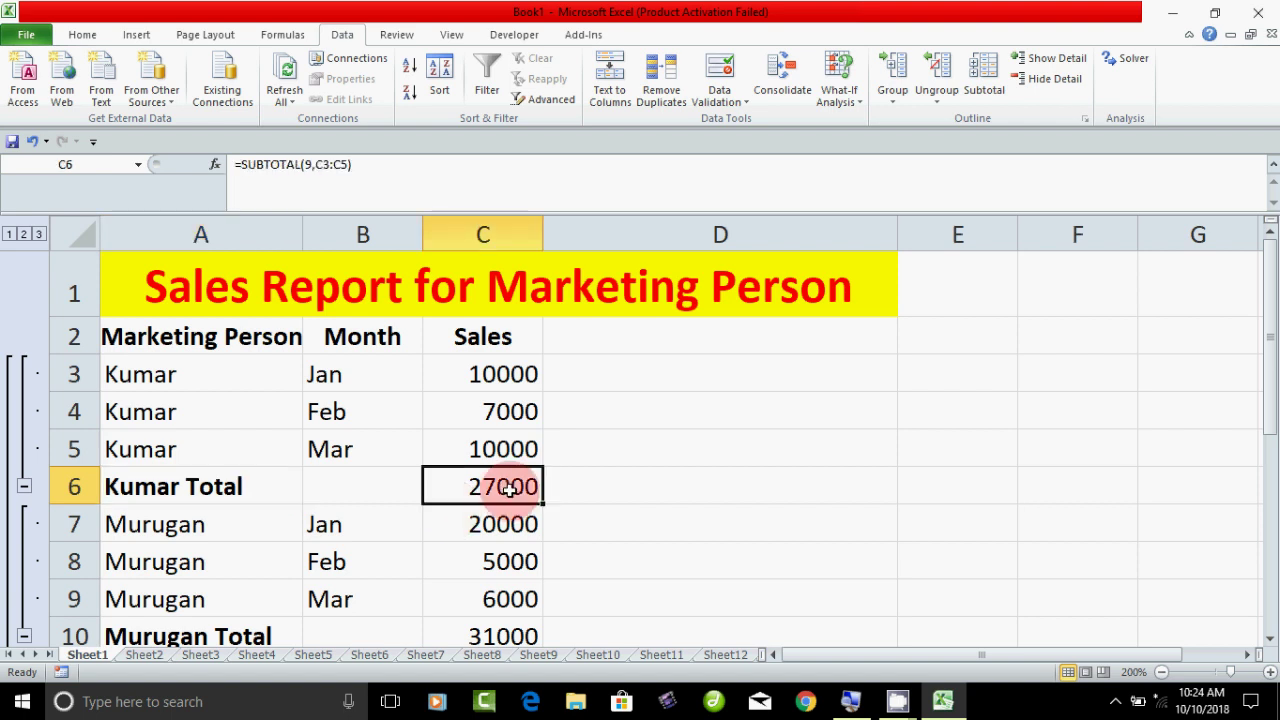
pyautogui.scroll(-1, 519, 487)
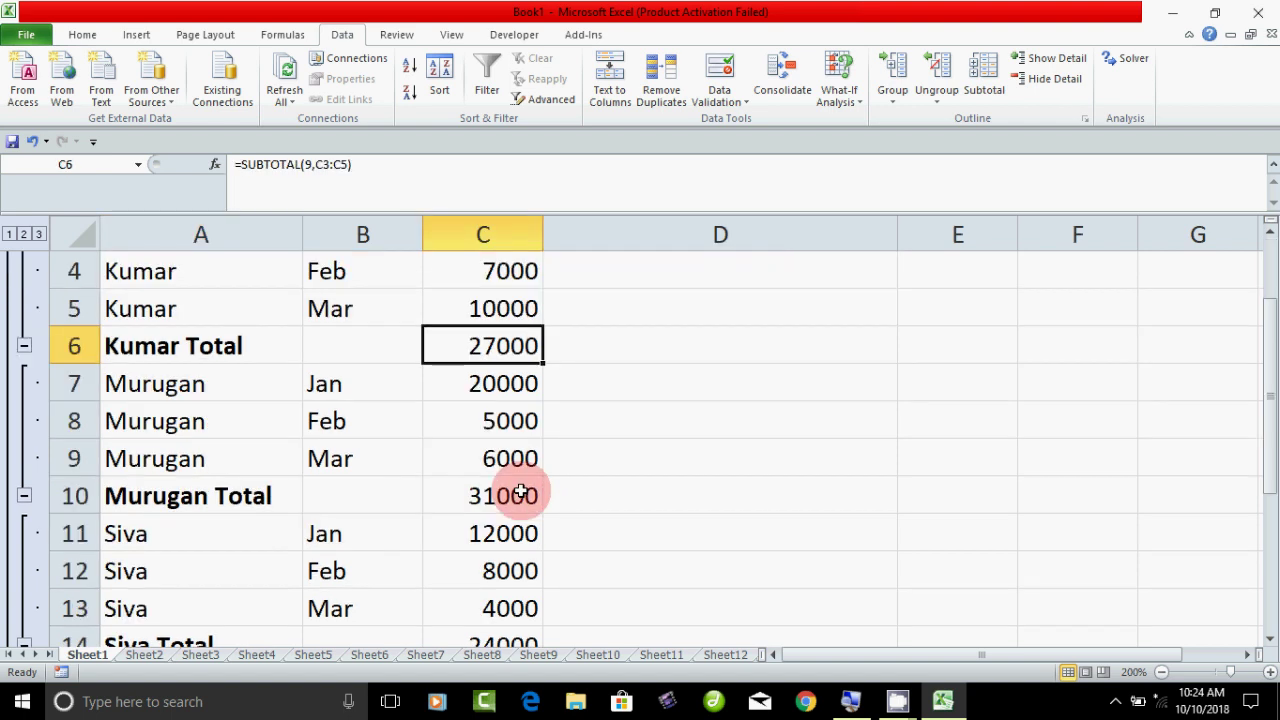
pyautogui.click(228, 500)
pyautogui.click(480, 495)
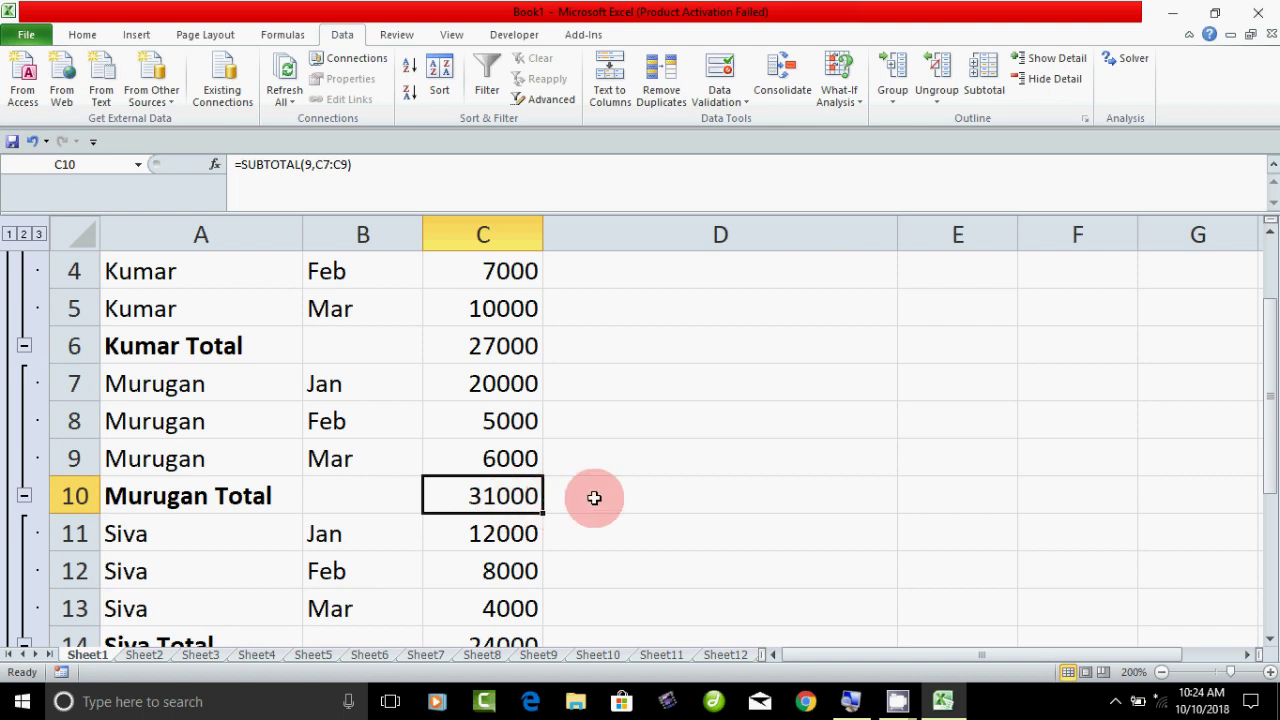
pyautogui.scroll(-1, 593, 498)
pyautogui.click(203, 532)
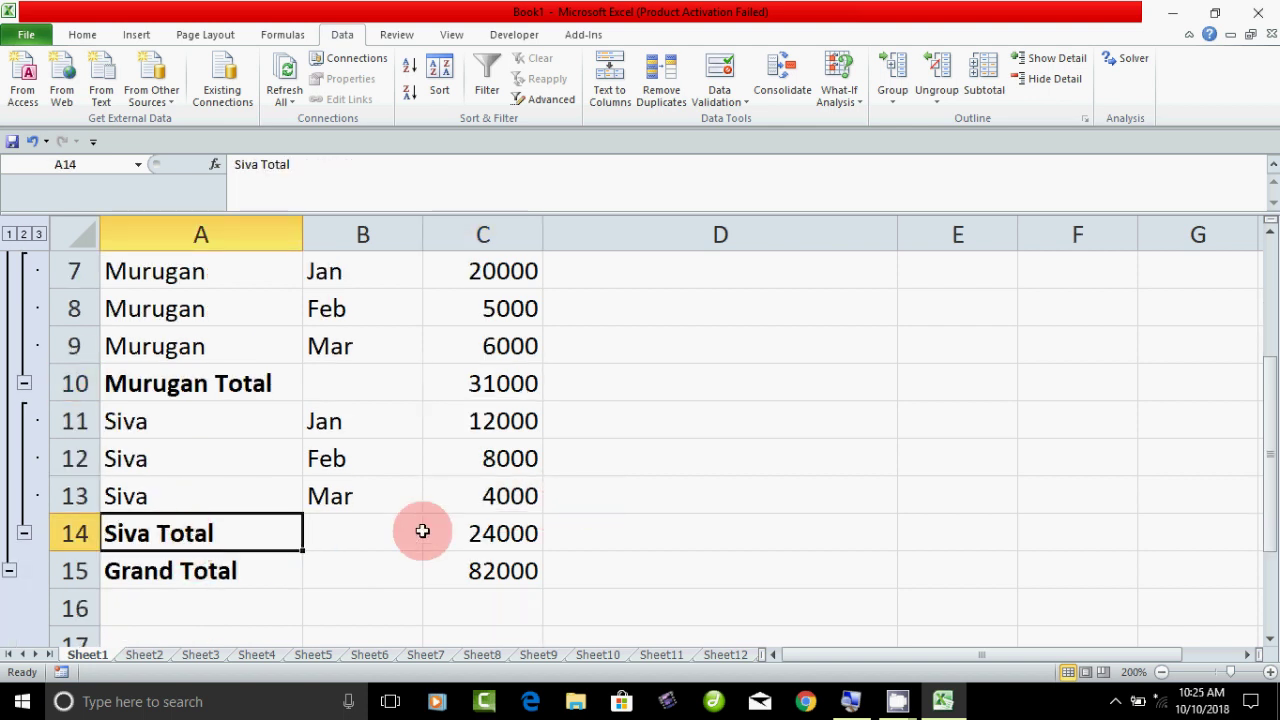
pyautogui.click(485, 535)
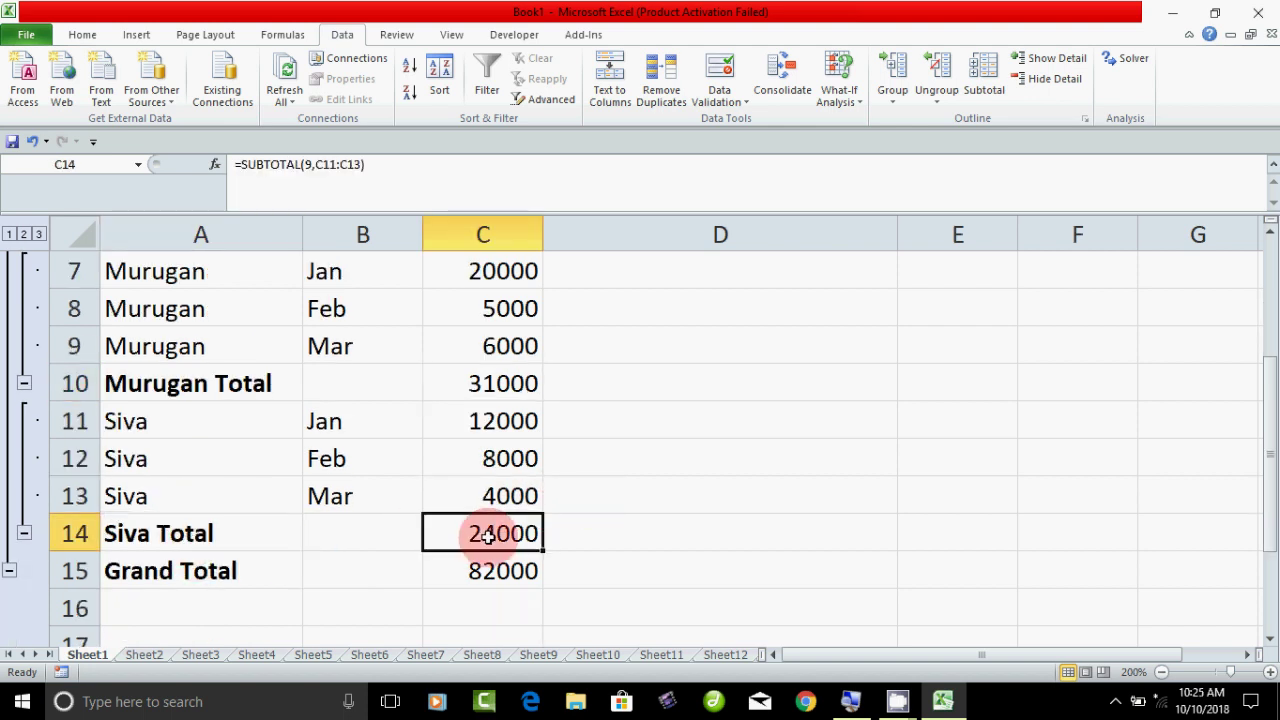
pyautogui.click(182, 576)
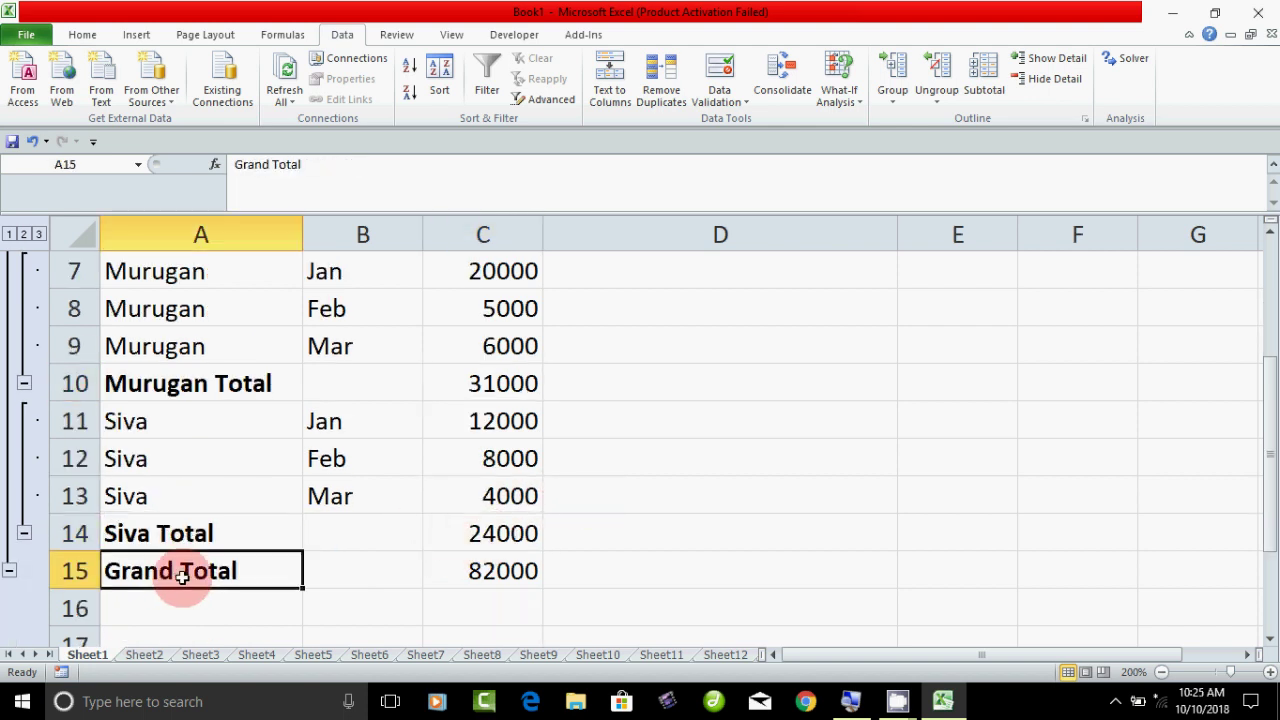
pyautogui.click(494, 574)
pyautogui.scroll(2, 567, 575)
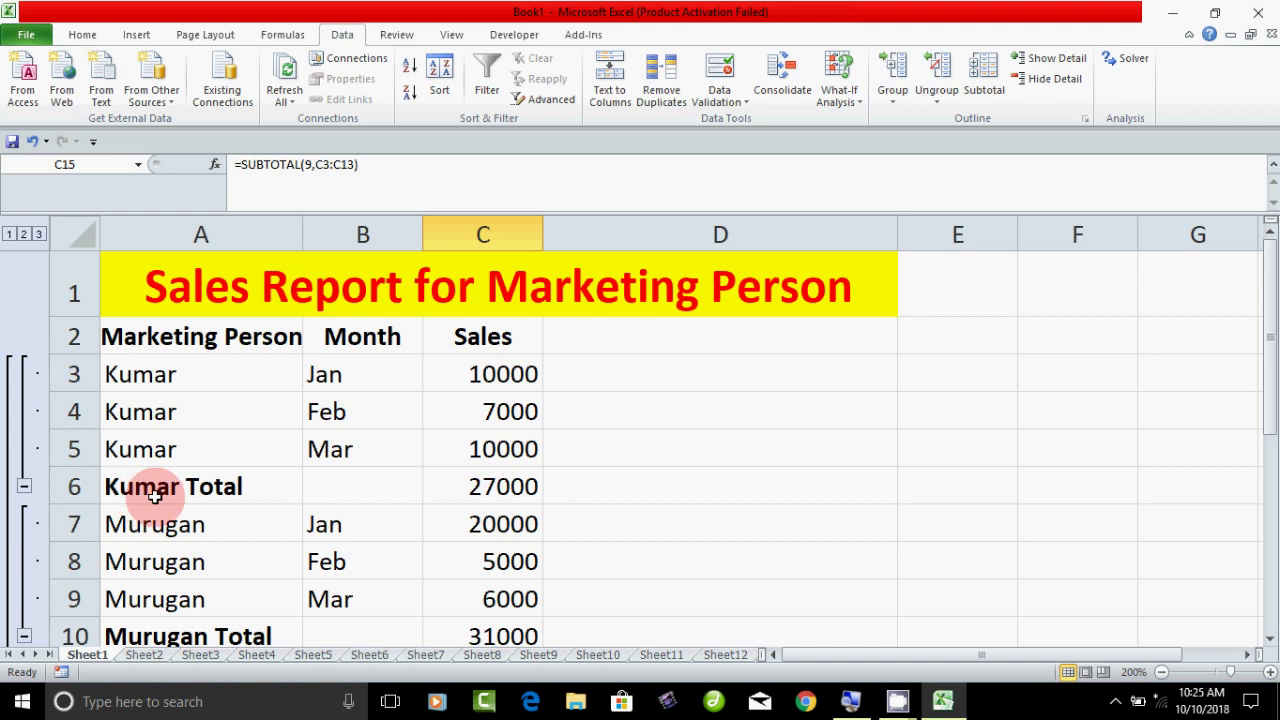
pyautogui.scroll(-2, 228, 555)
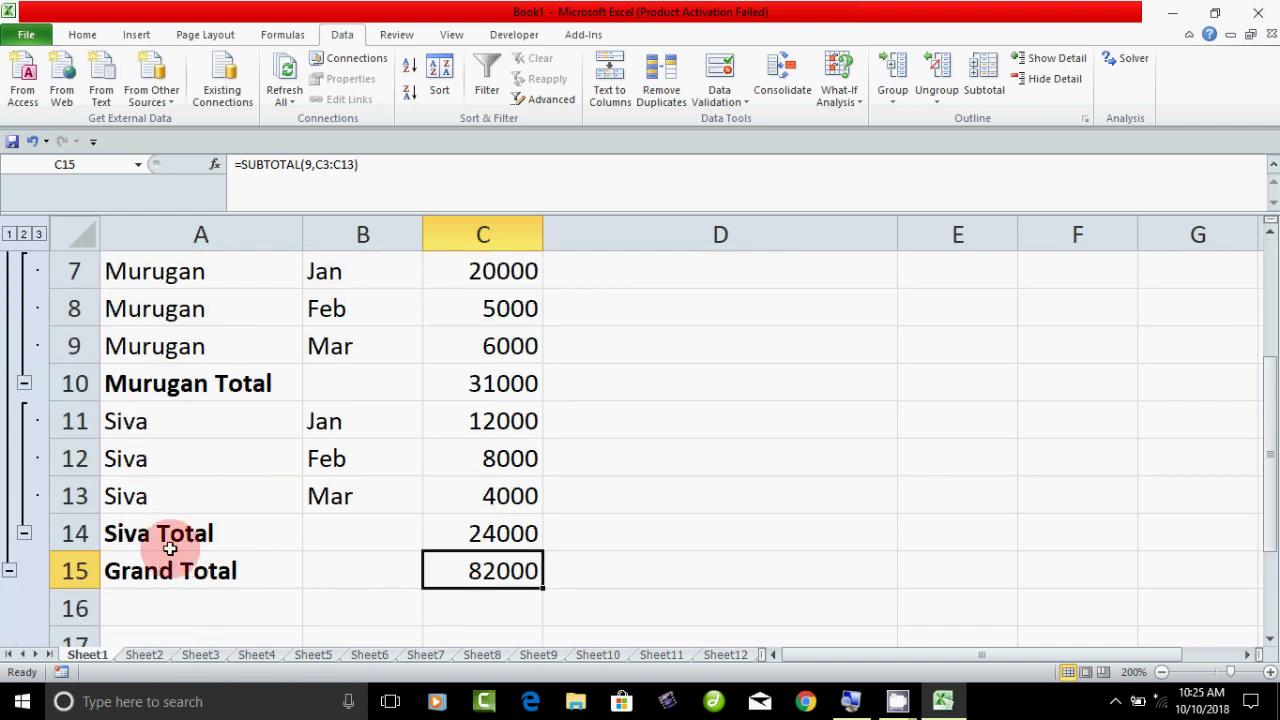
pyautogui.scroll(2, 597, 537)
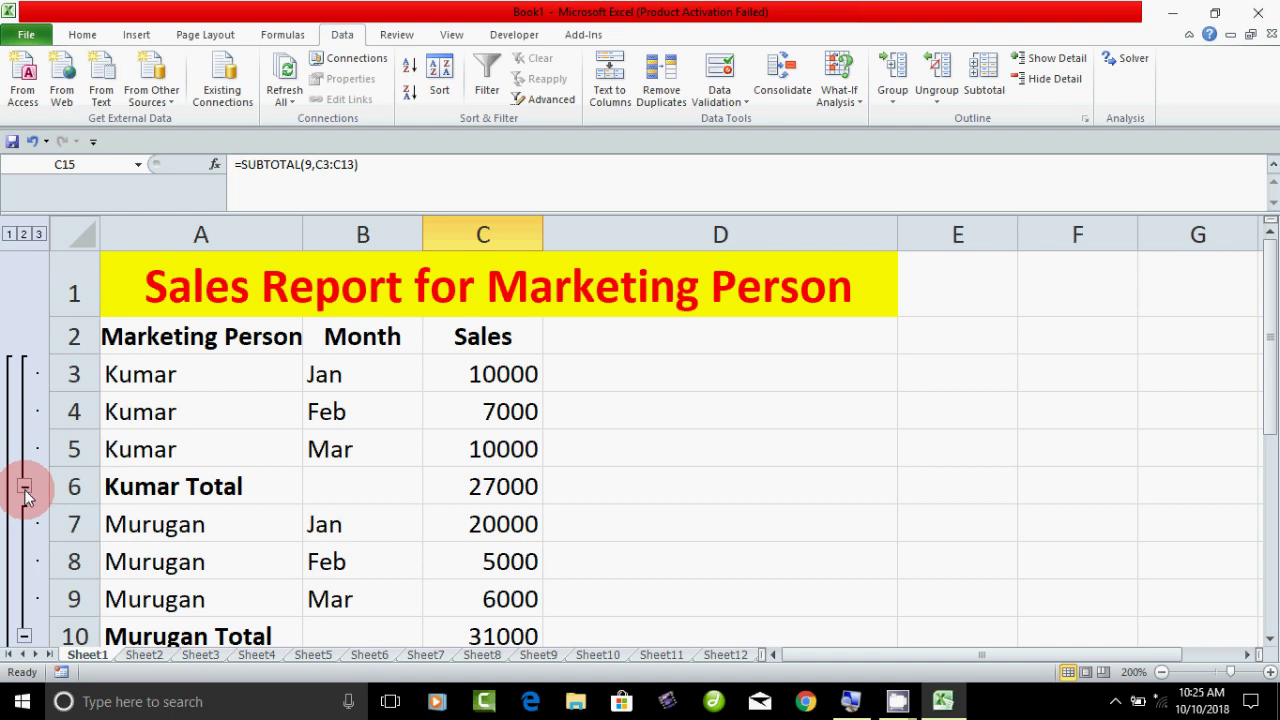
# Step: Collapse the Kumar, Murugan and Siva groups, then re-expand Kumar's monthly rows
pyautogui.click(24, 487)
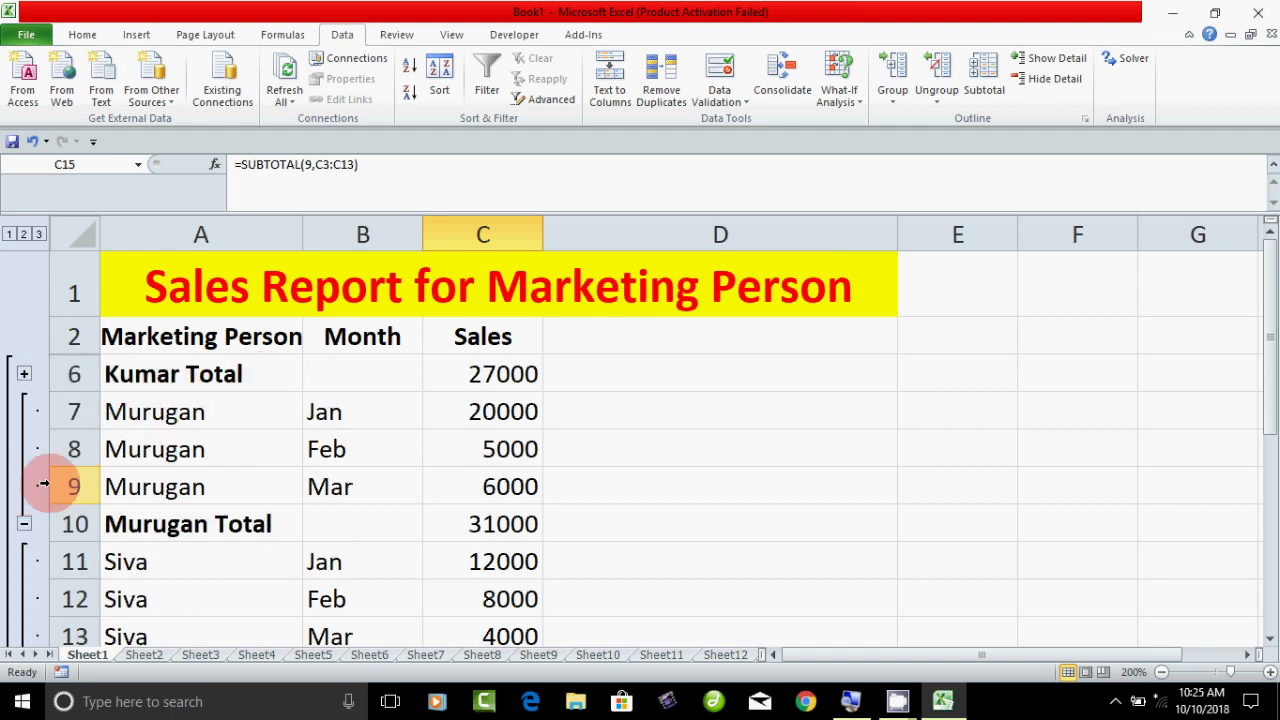
pyautogui.click(24, 524)
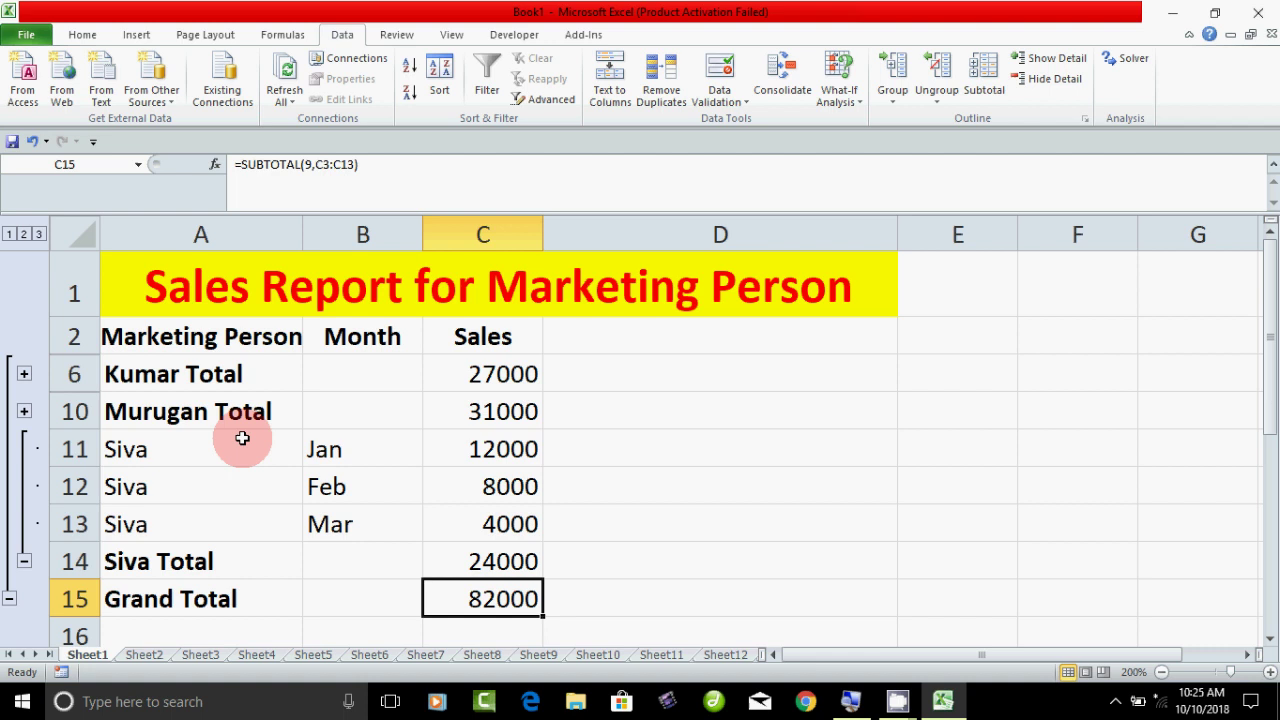
pyautogui.click(24, 562)
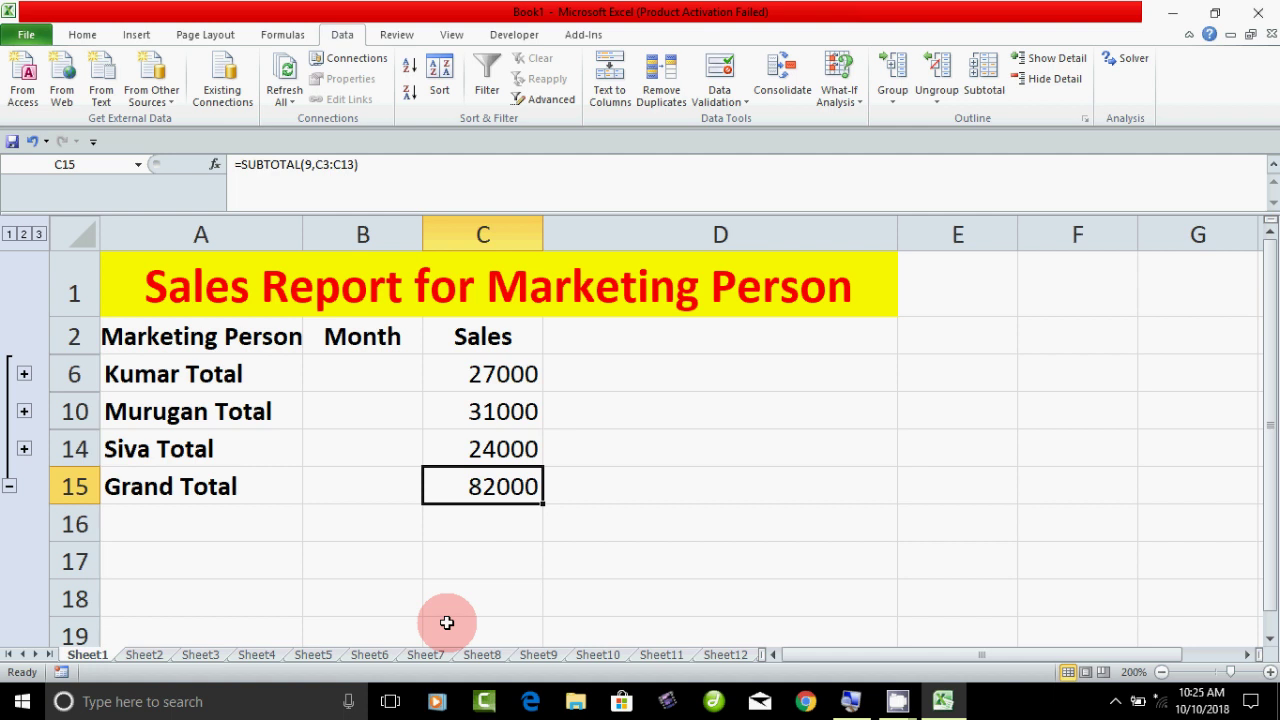
pyautogui.click(24, 373)
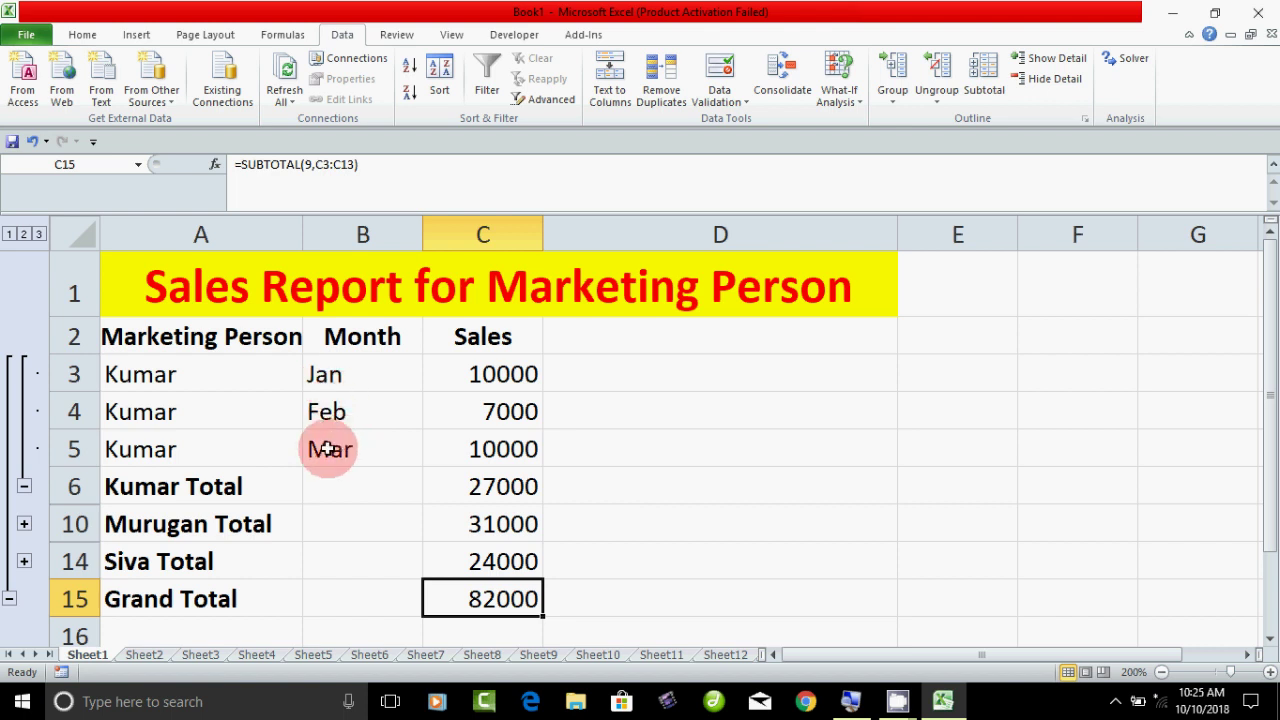
# Step: Expand the Kumar, Murugan and Siva groups to show every person's monthly rows
pyautogui.click(24, 486)
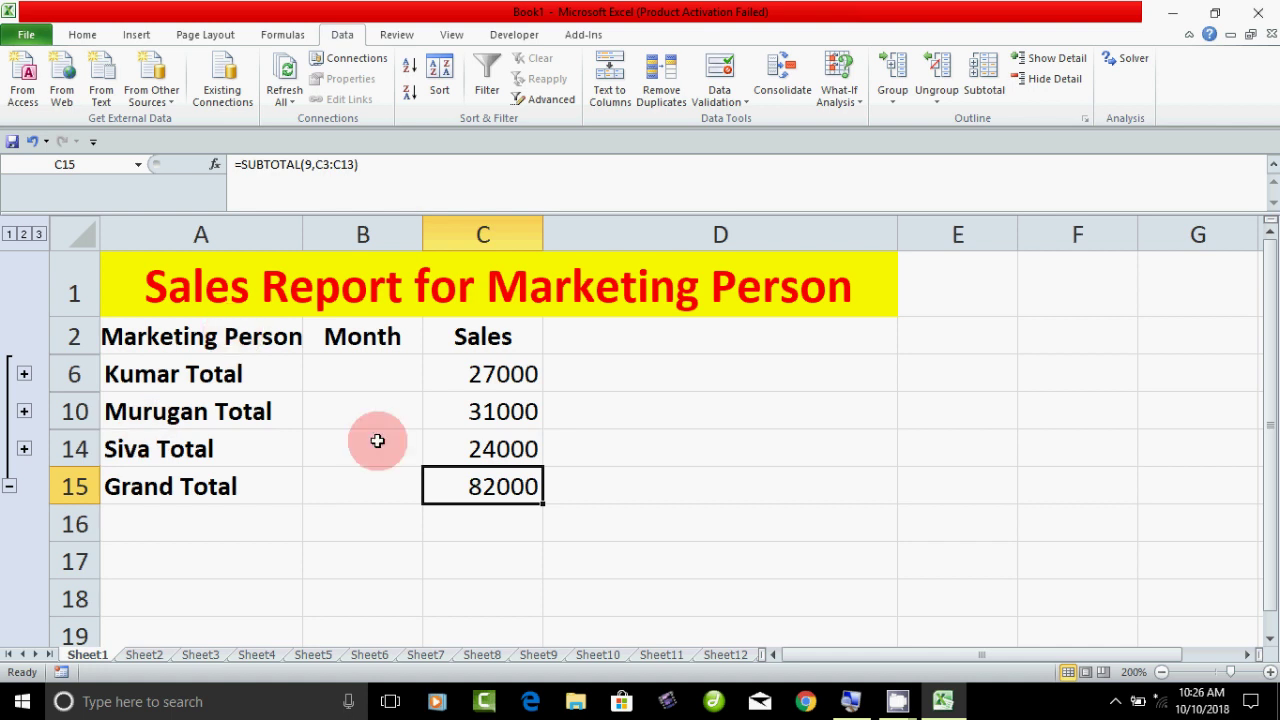
pyautogui.click(24, 374)
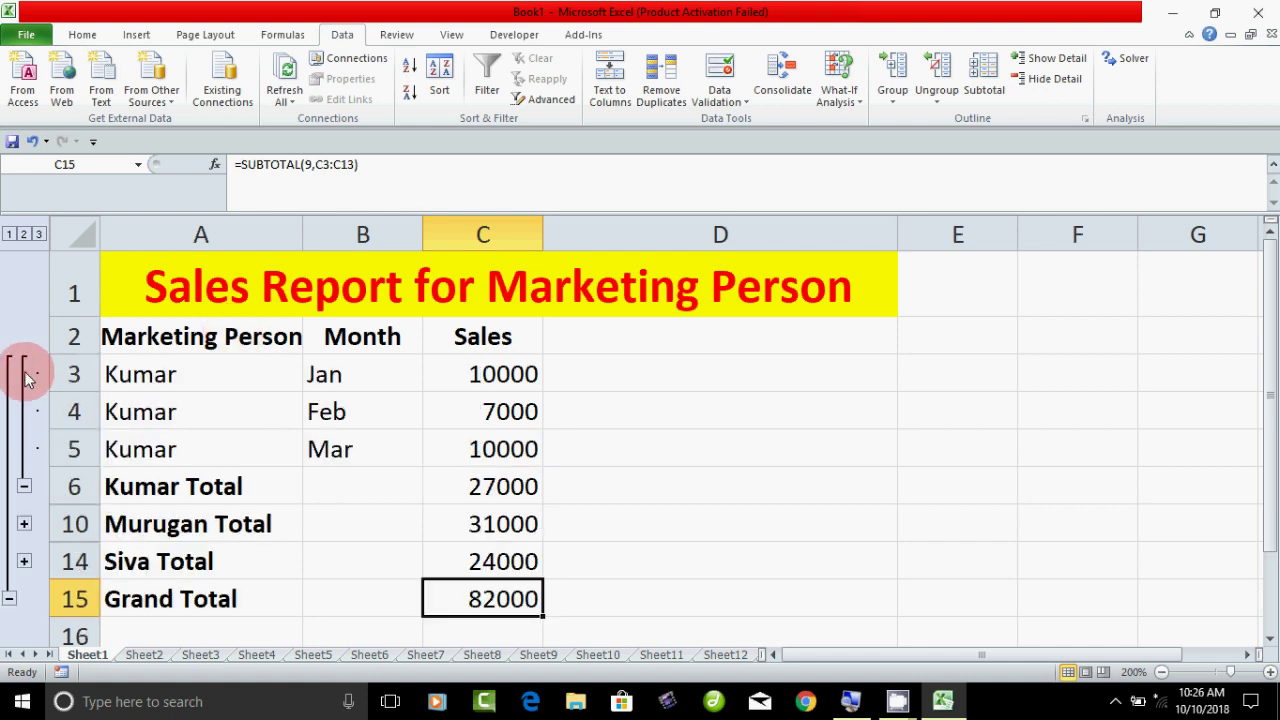
pyautogui.click(24, 523)
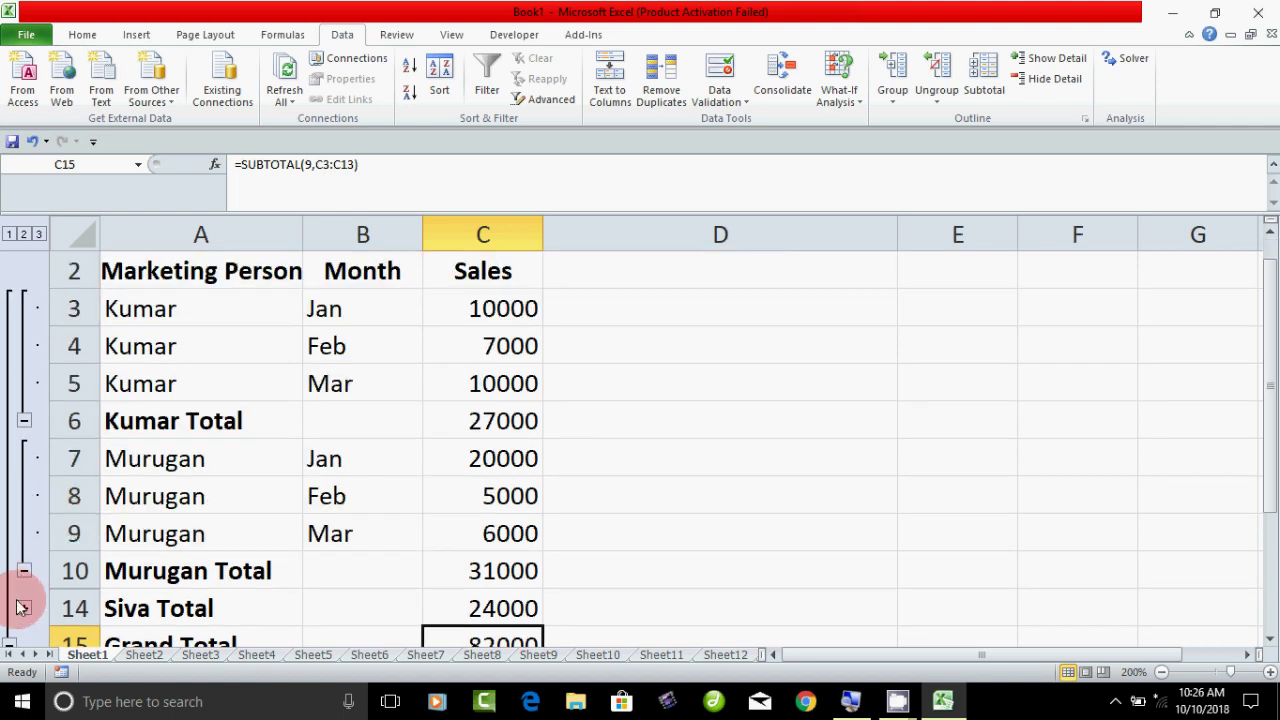
pyautogui.click(22, 607)
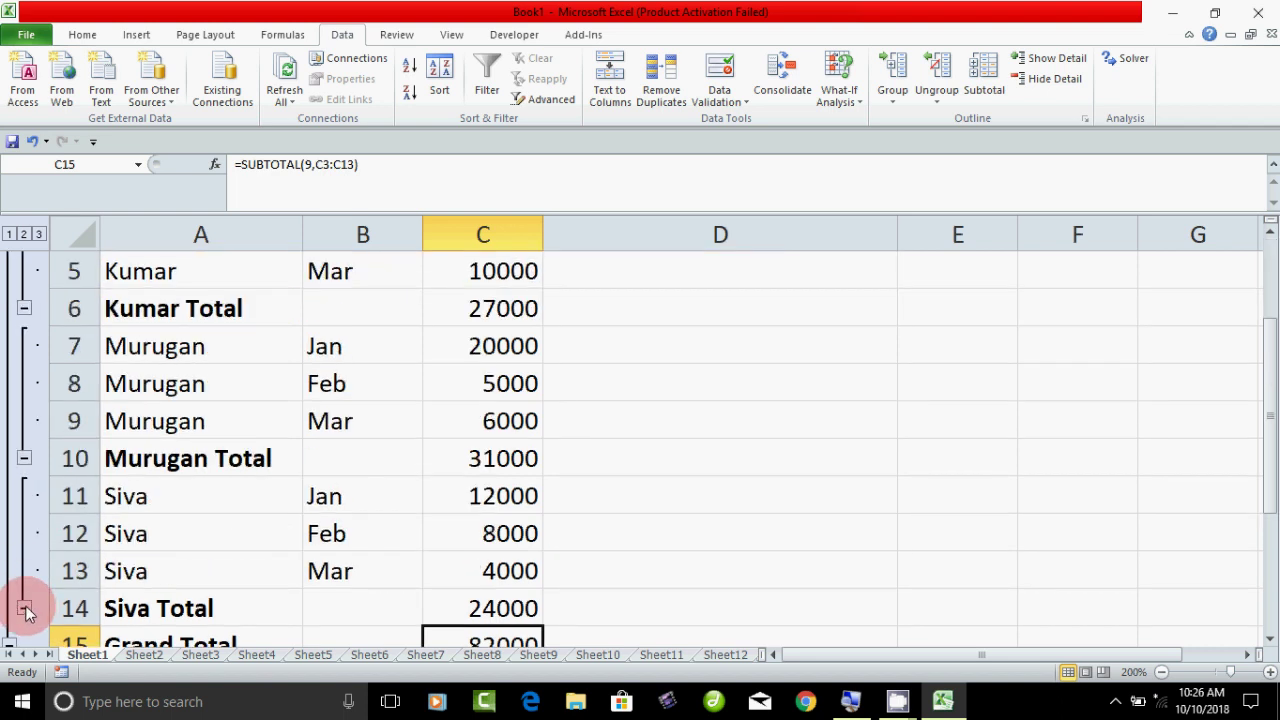
# Step: Collapse all three person groups, then the whole outline down to the 82000 Grand Total
pyautogui.click(25, 310)
pyautogui.click(25, 420)
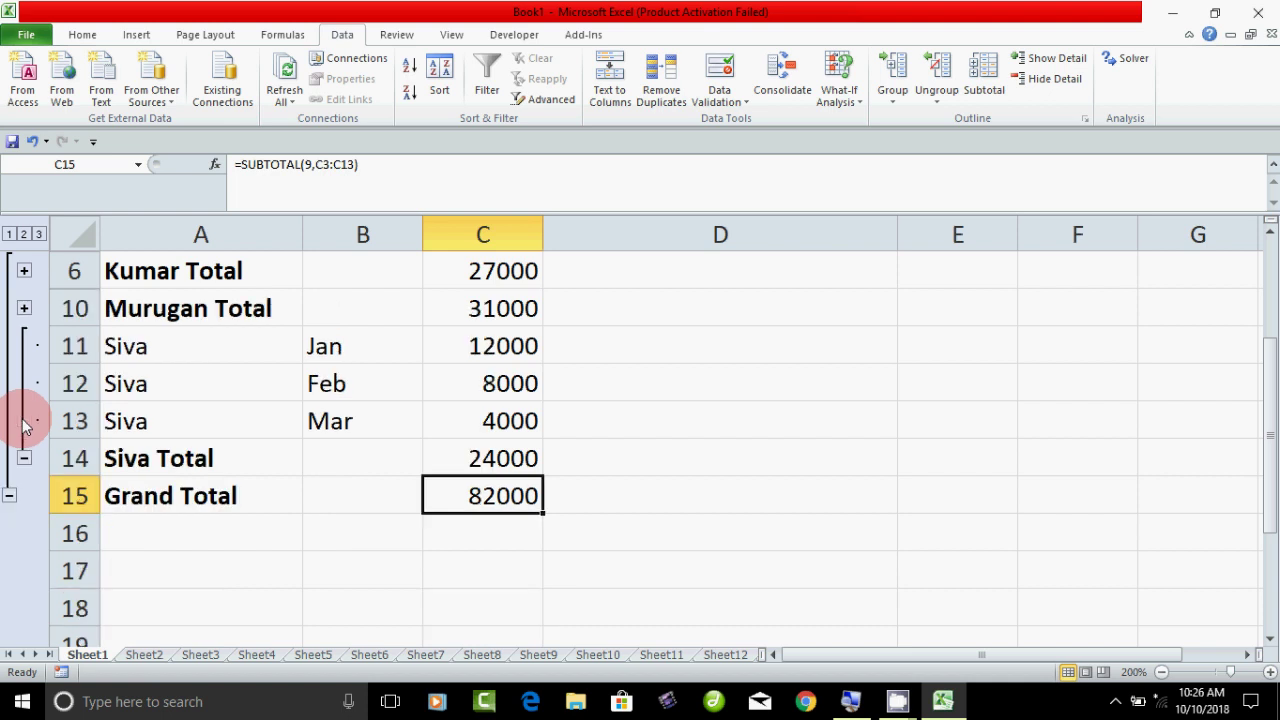
pyautogui.click(24, 458)
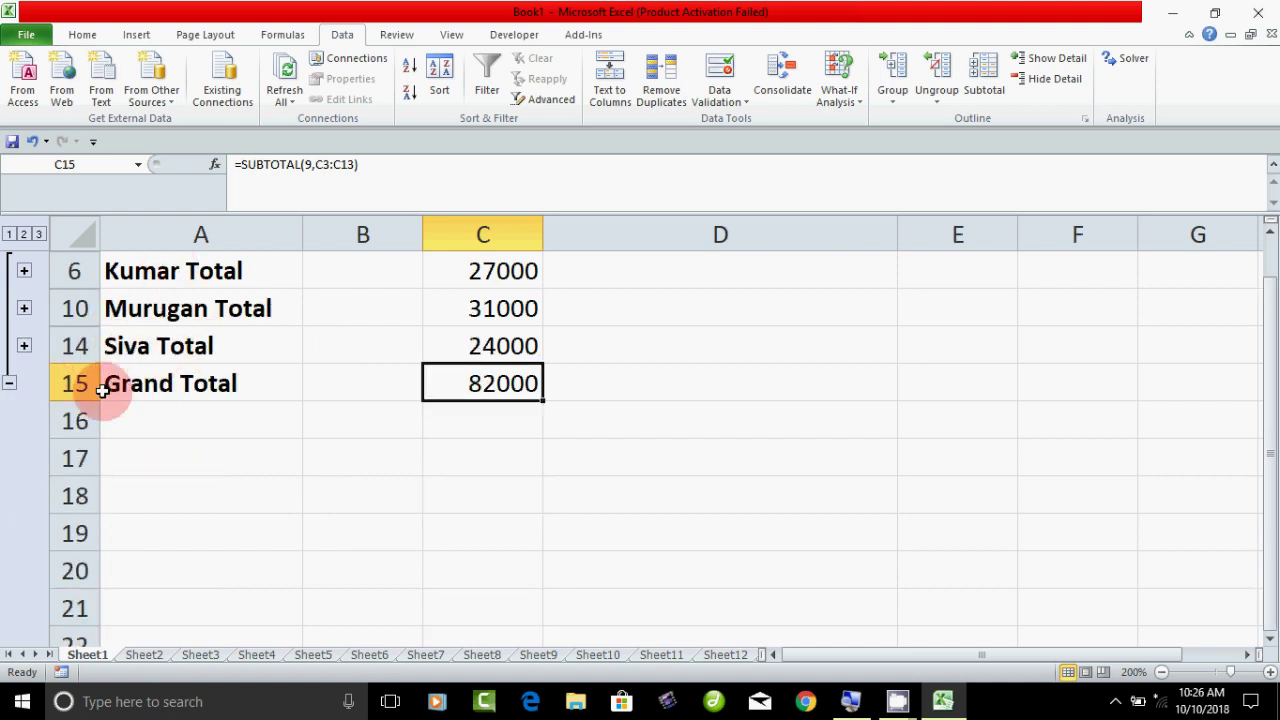
pyautogui.click(9, 383)
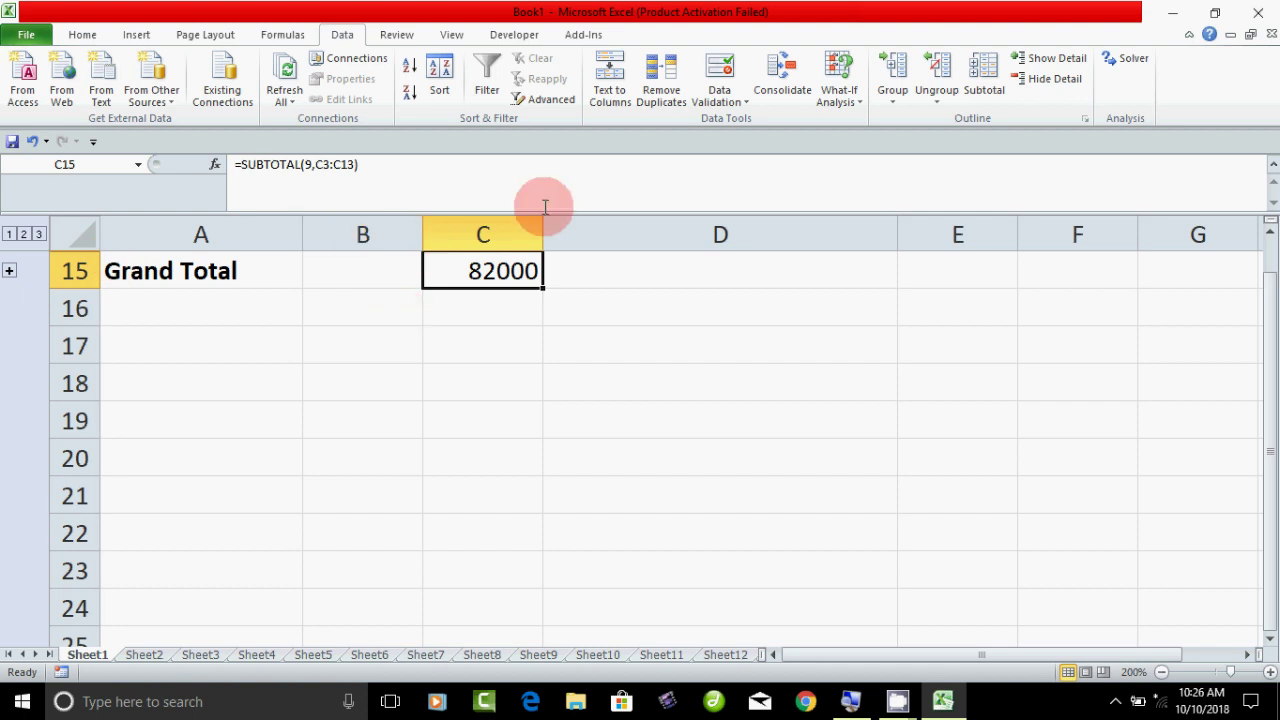
# Step: Expand the Grand Total row to show the Kumar, Murugan and Siva Total rows
pyautogui.click(9, 270)
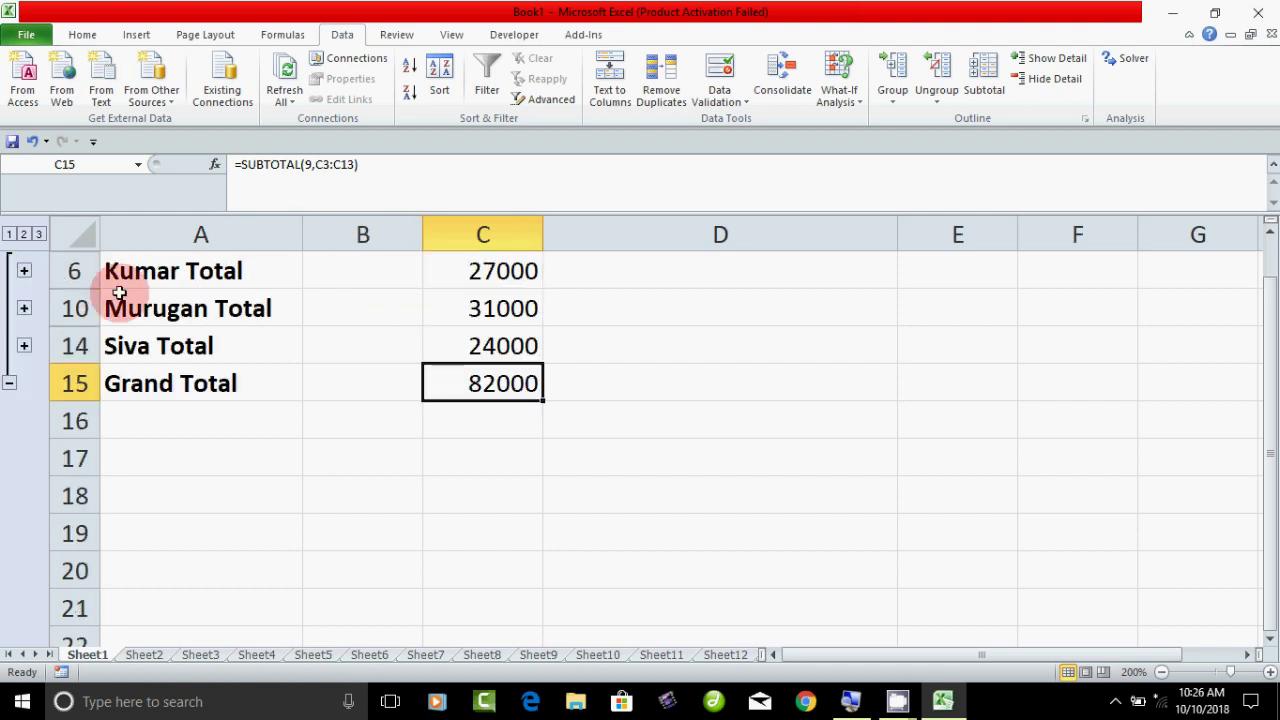